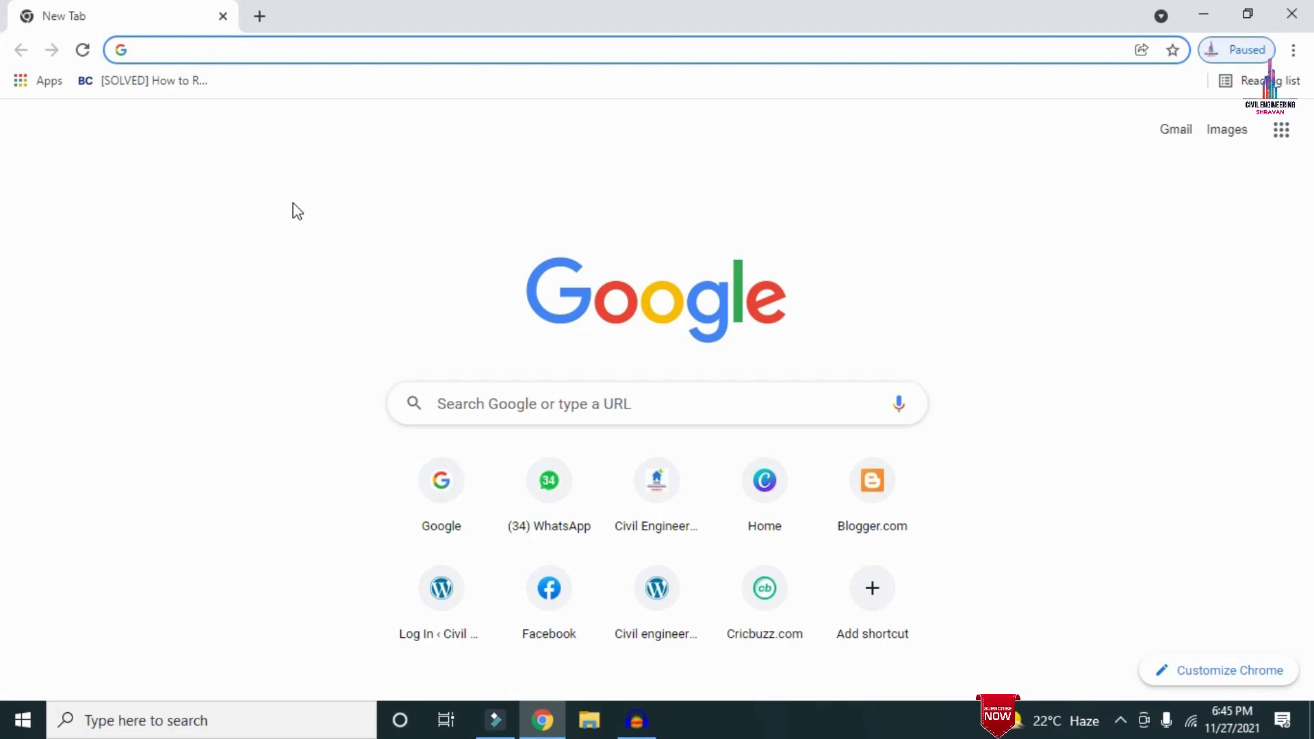
Step: Open civilbasics123.com in the browser and look through the posts on its home page
text(http://civilbasics123.com/)
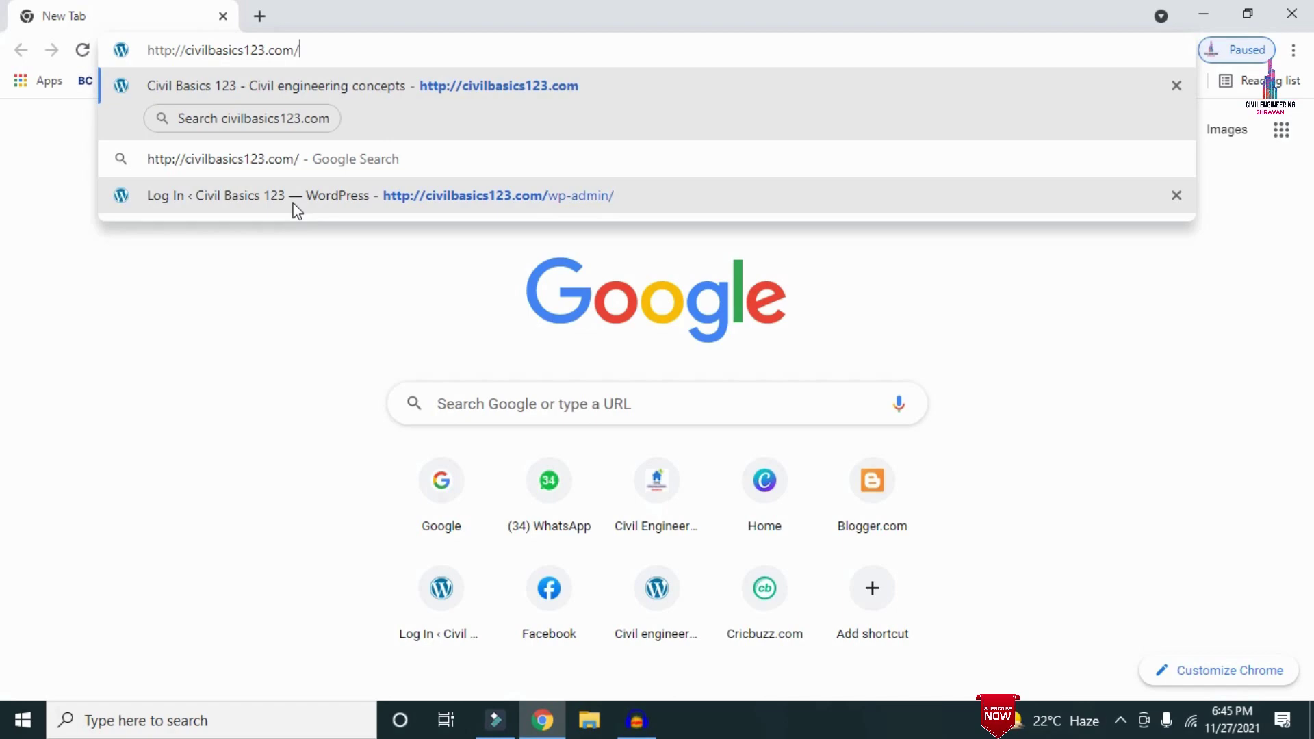
key(Return)
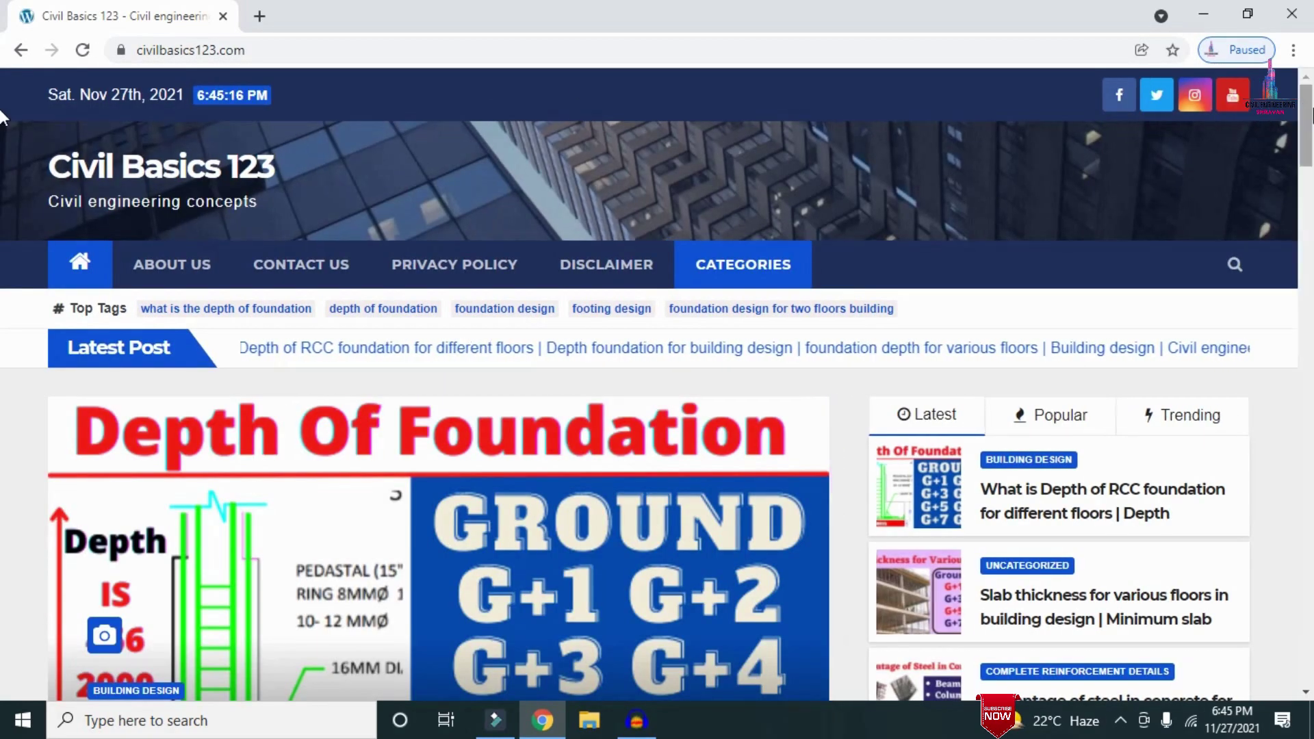
scroll(3, 151, down, 7)
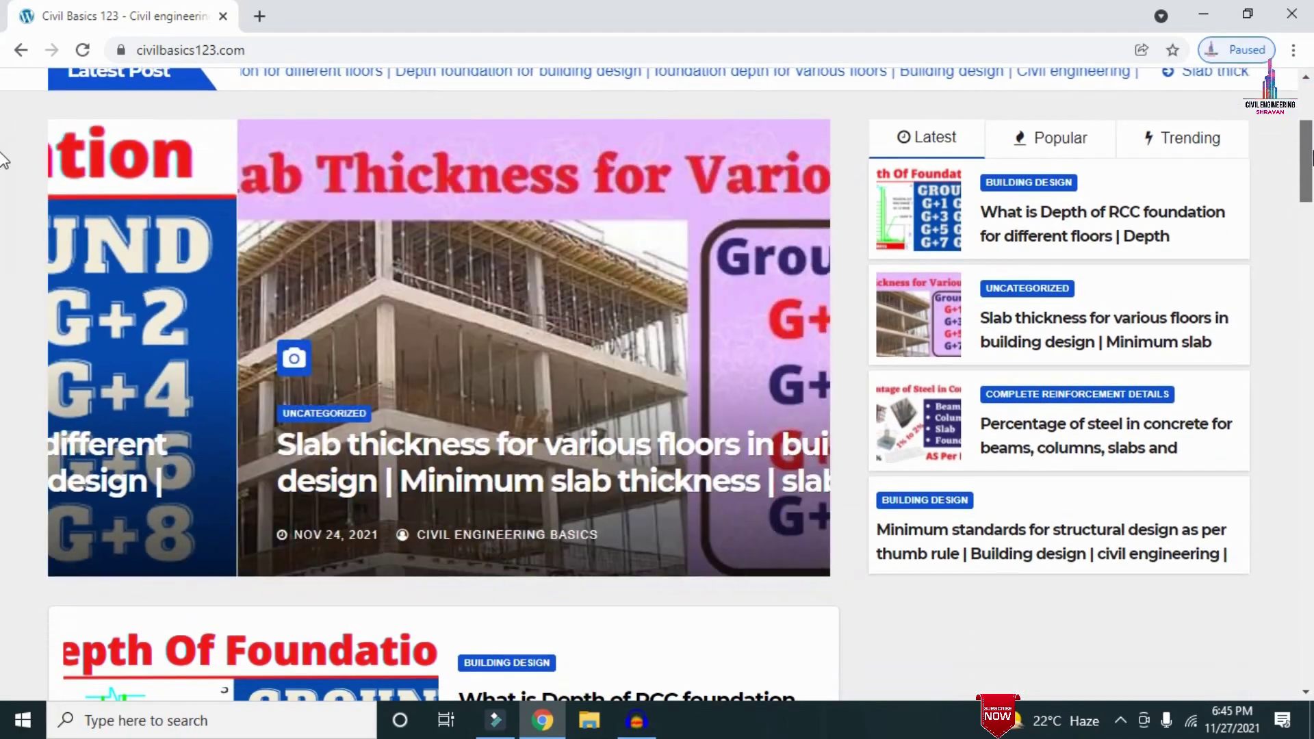
scroll(2, 206, down, 4)
scroll(2, 137, up, 11)
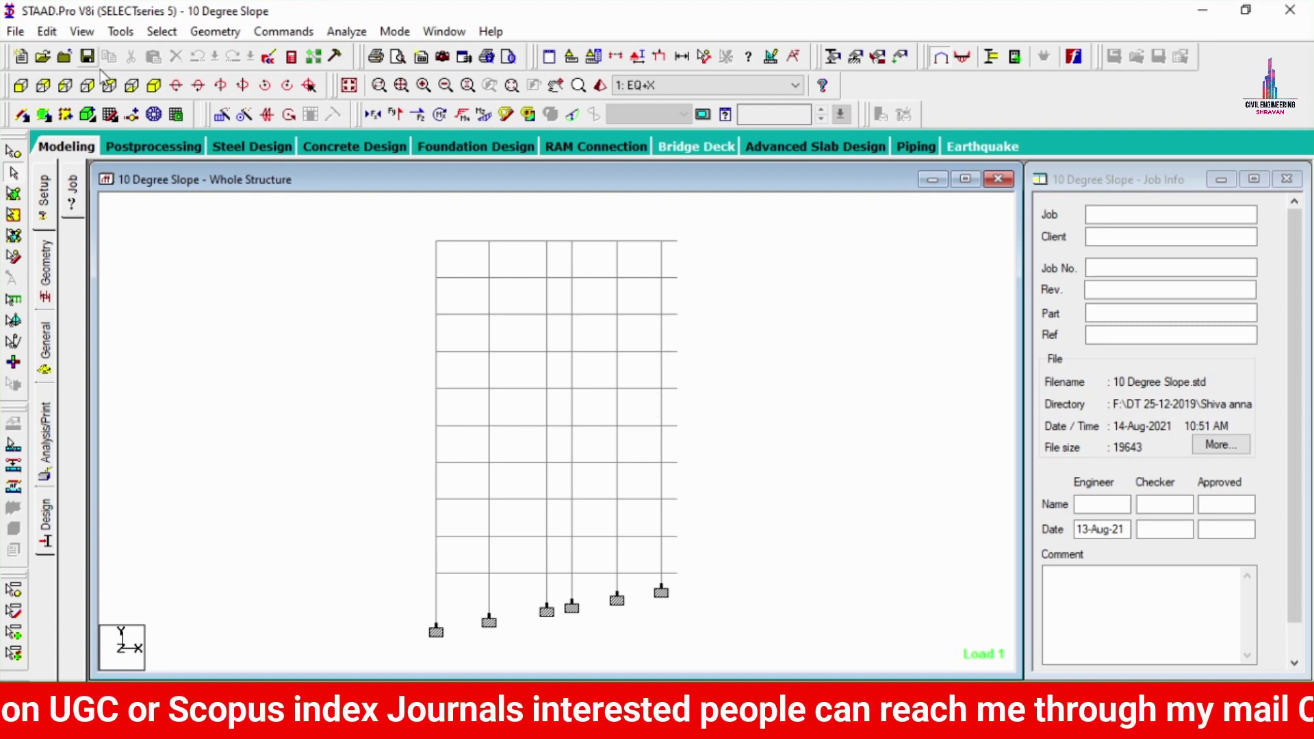
Step: Switch to STAAD.Pro and inspect the 10 Degree Slope building in isometric and 3D rendered views, then close the rendering
click(153, 85)
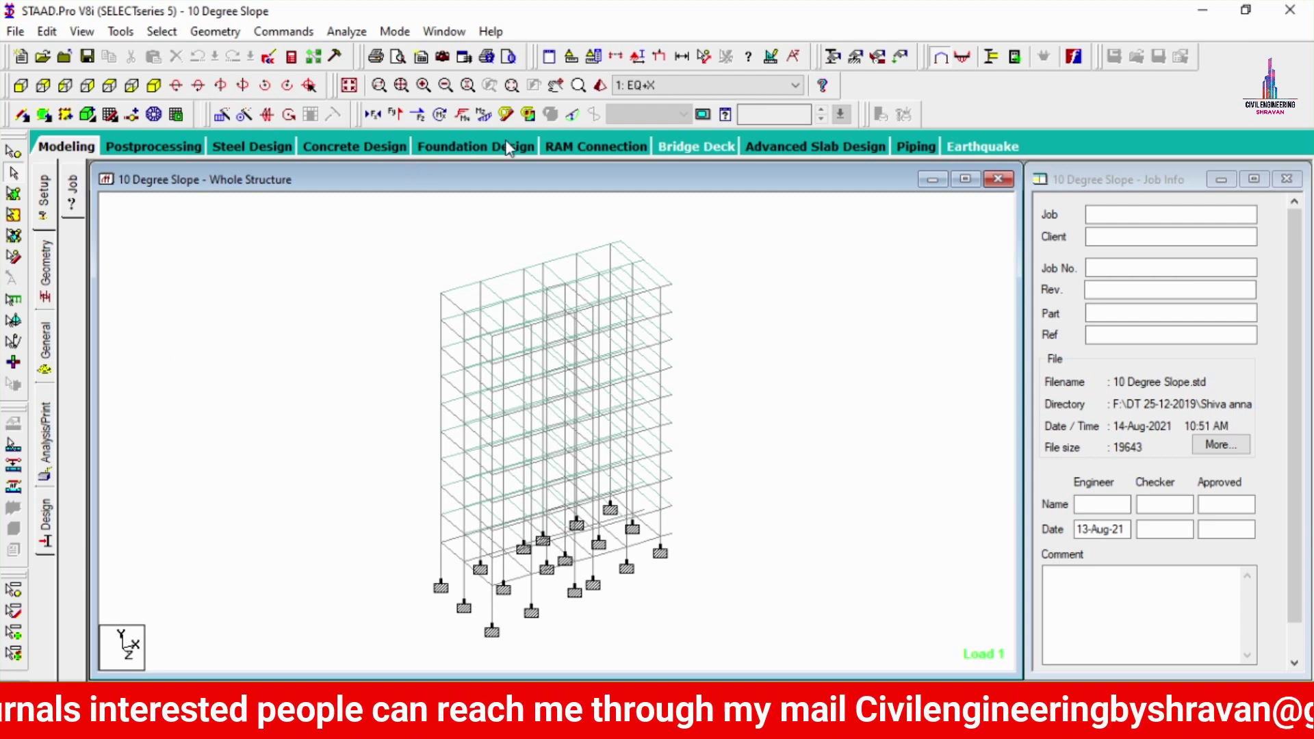
click(601, 85)
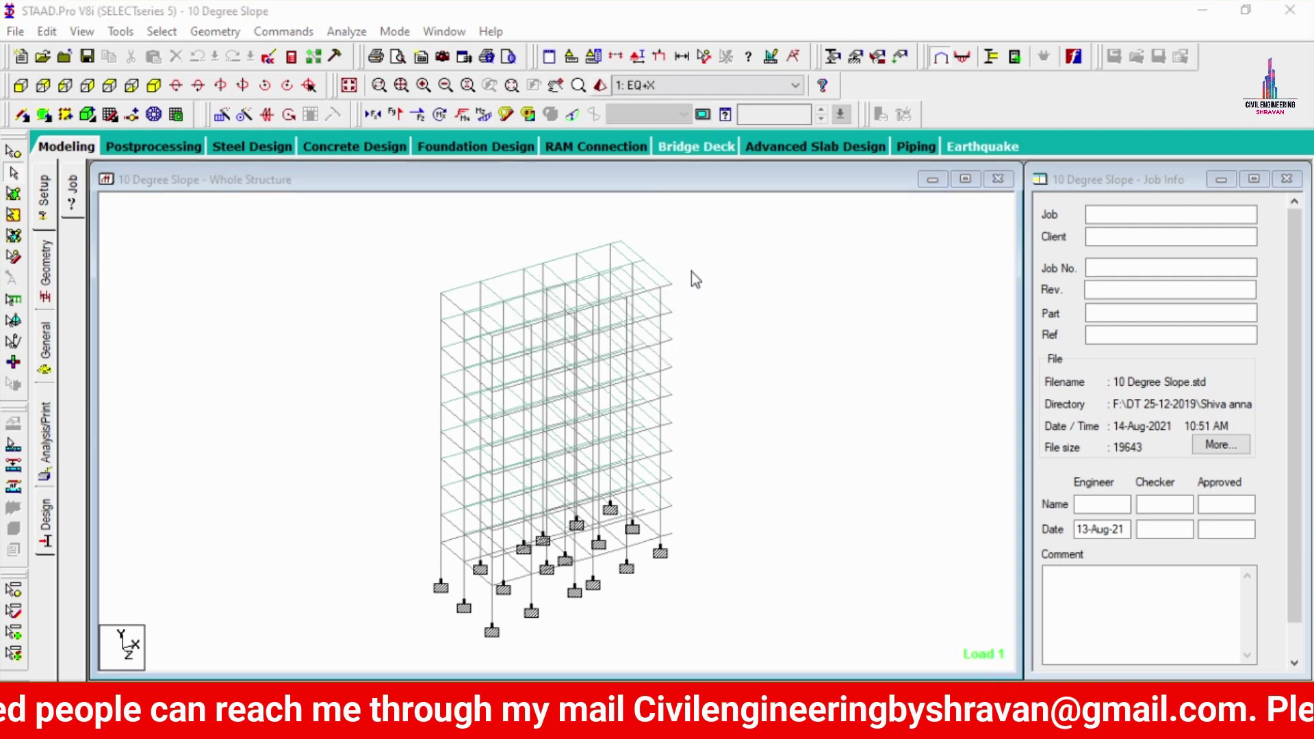
click(1104, 179)
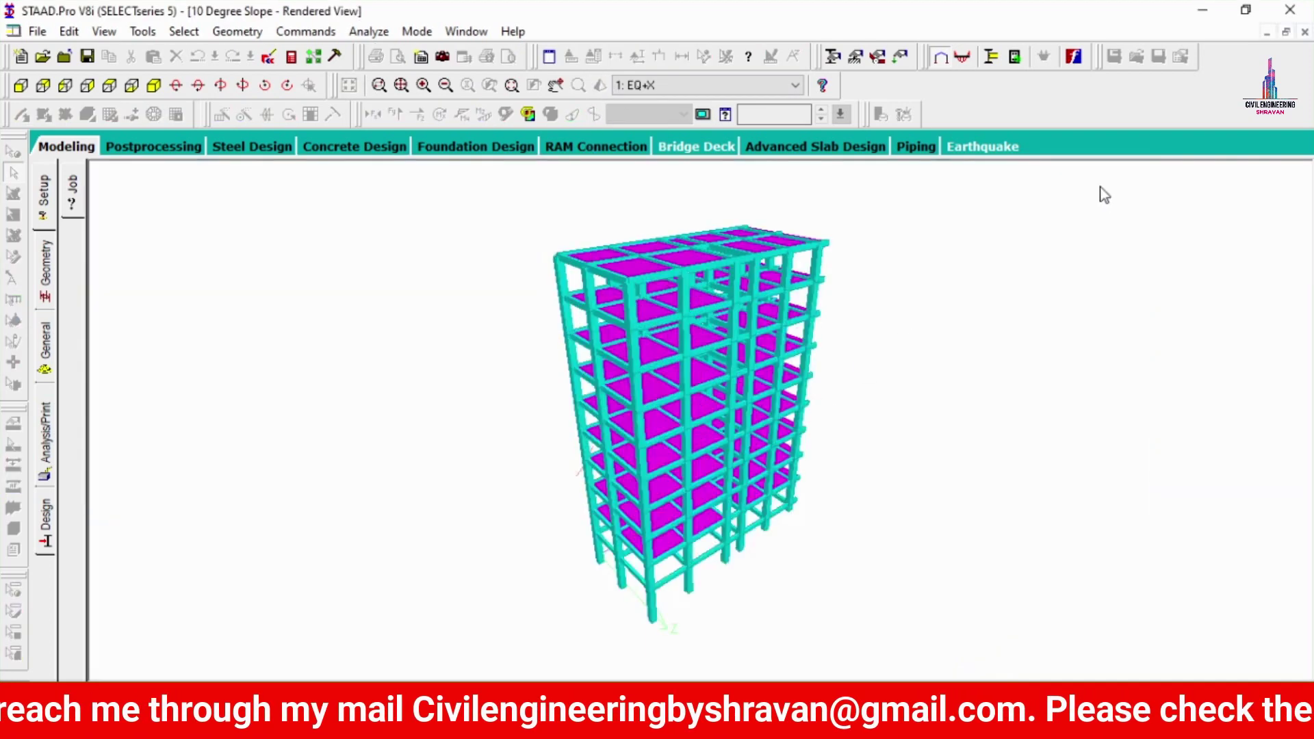
drag(756, 553, 434, 331)
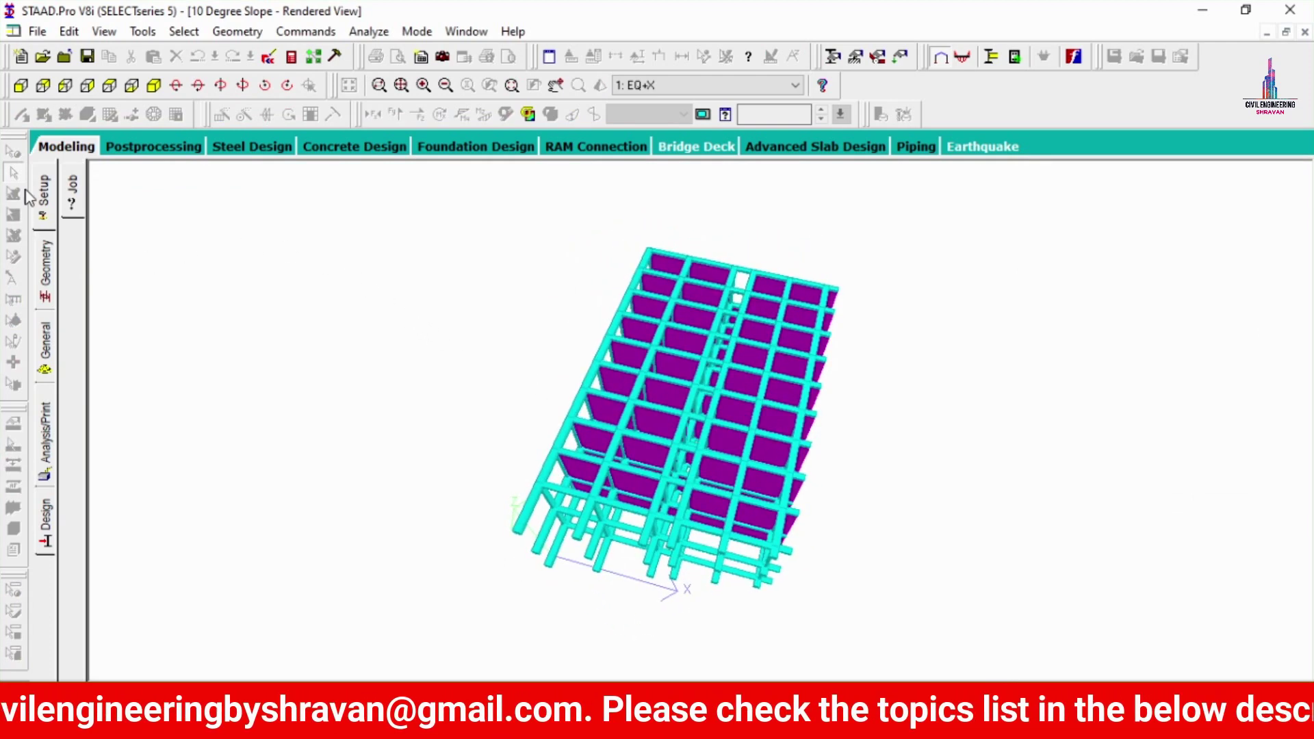
click(20, 85)
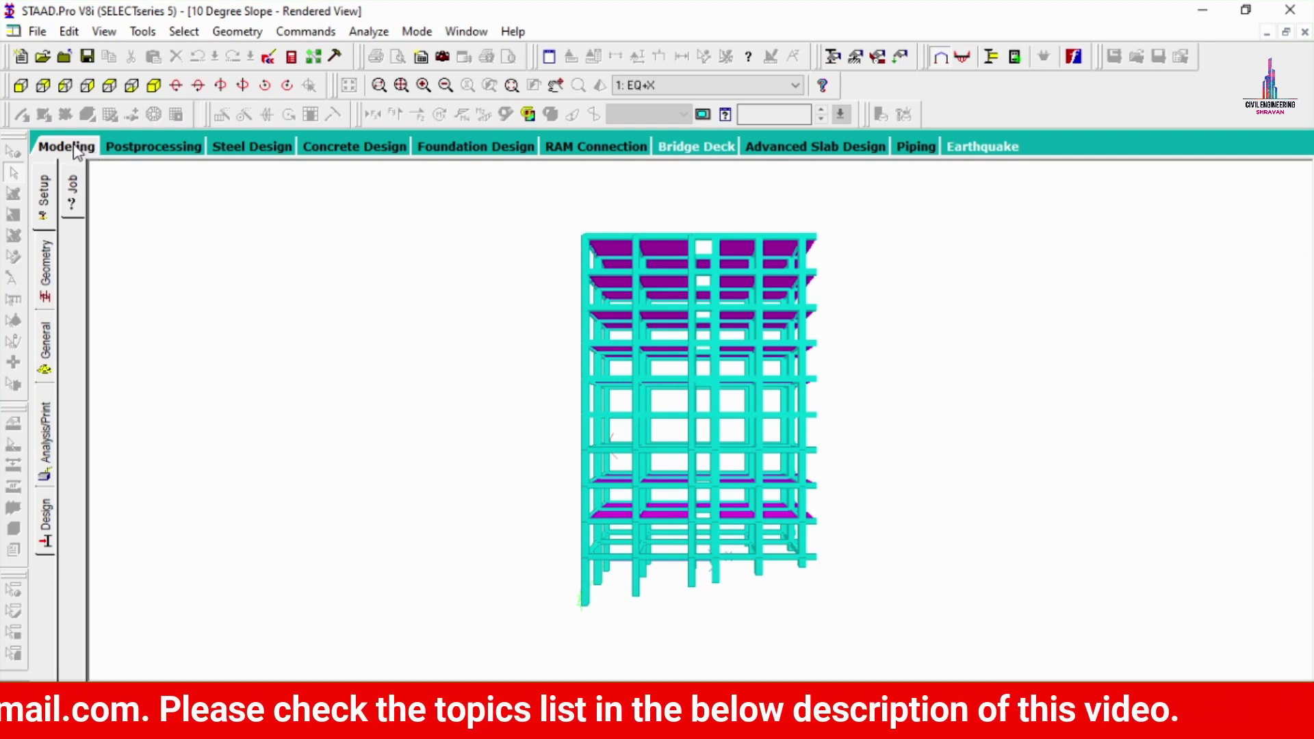
key(ctrl+F4)
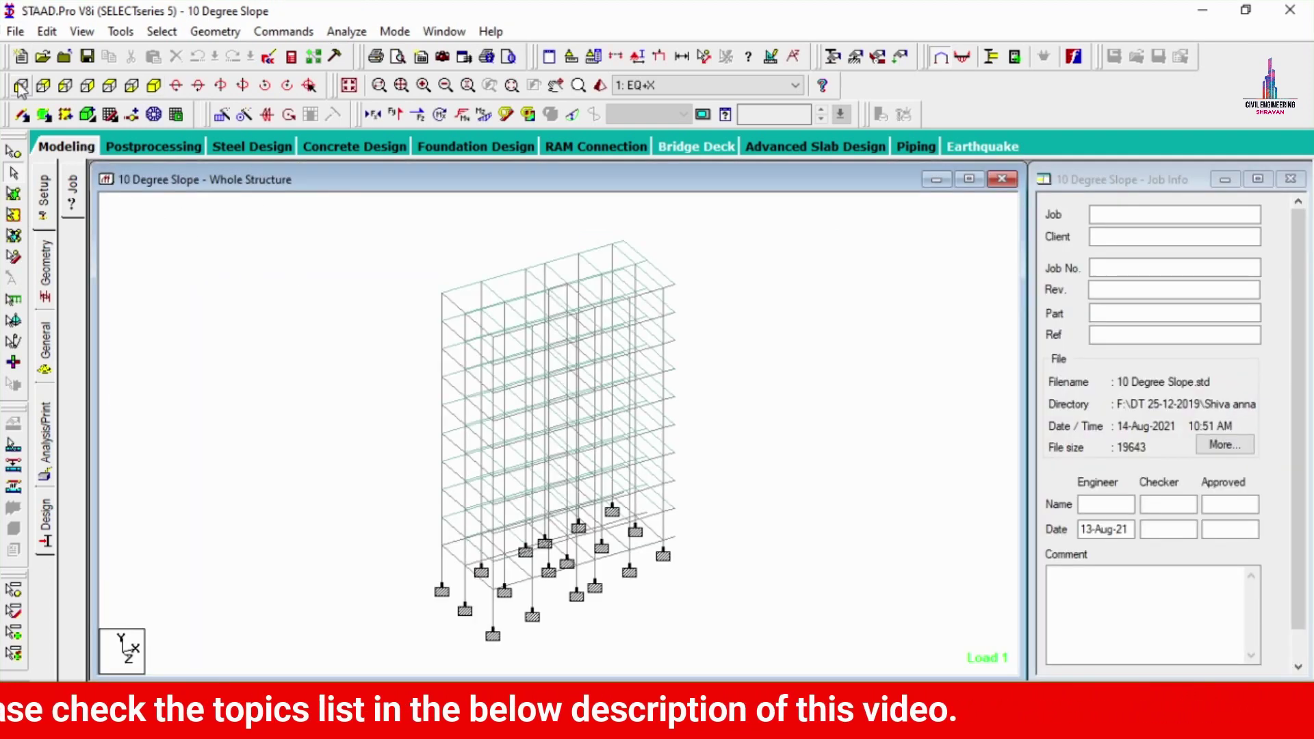
key(F5)
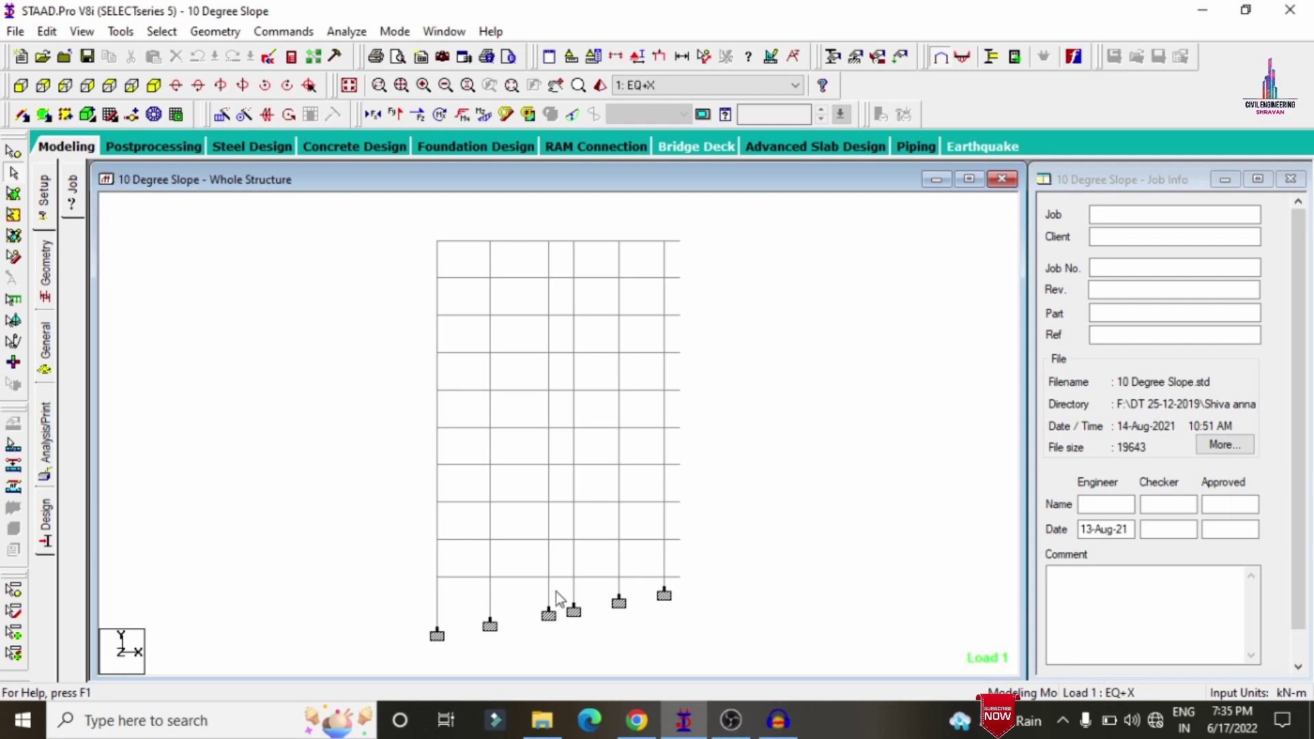
Step: Review the members assigned to each section property and examine the plate thickness definition without changing it
click(162, 98)
click(52, 293)
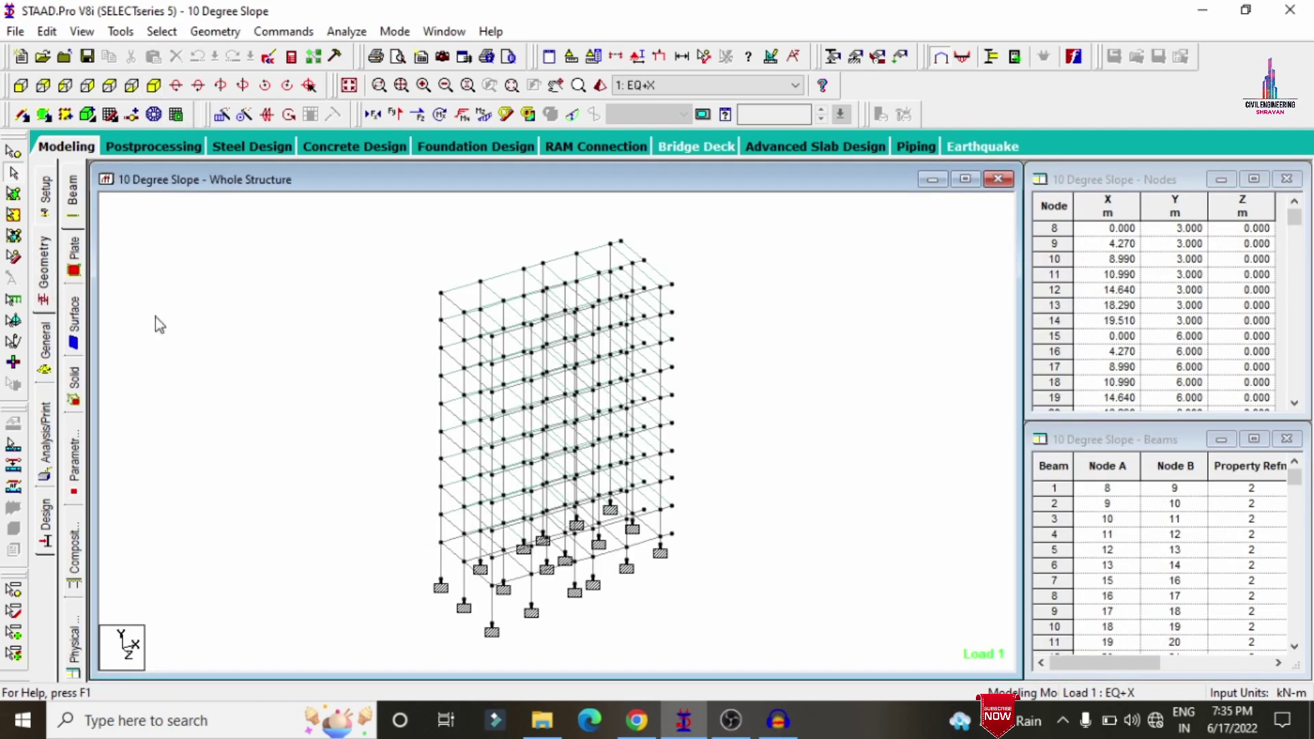
click(44, 342)
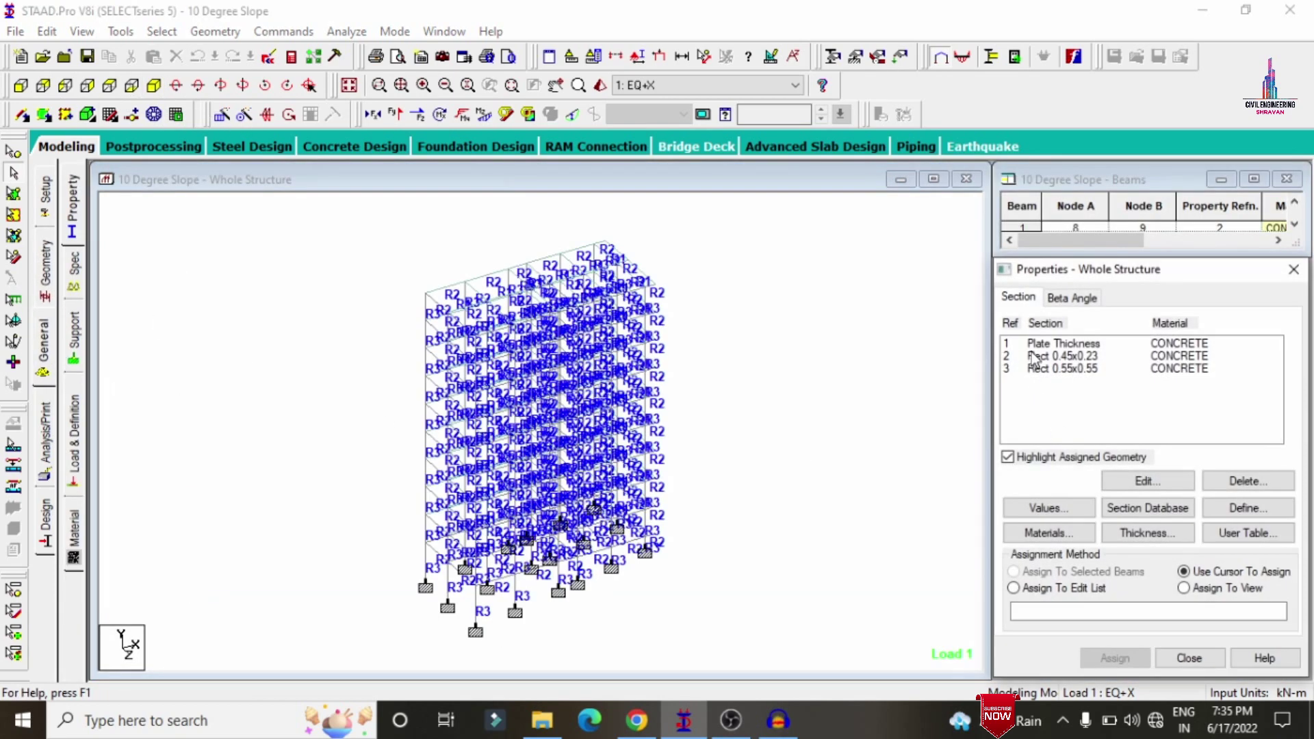
click(1061, 357)
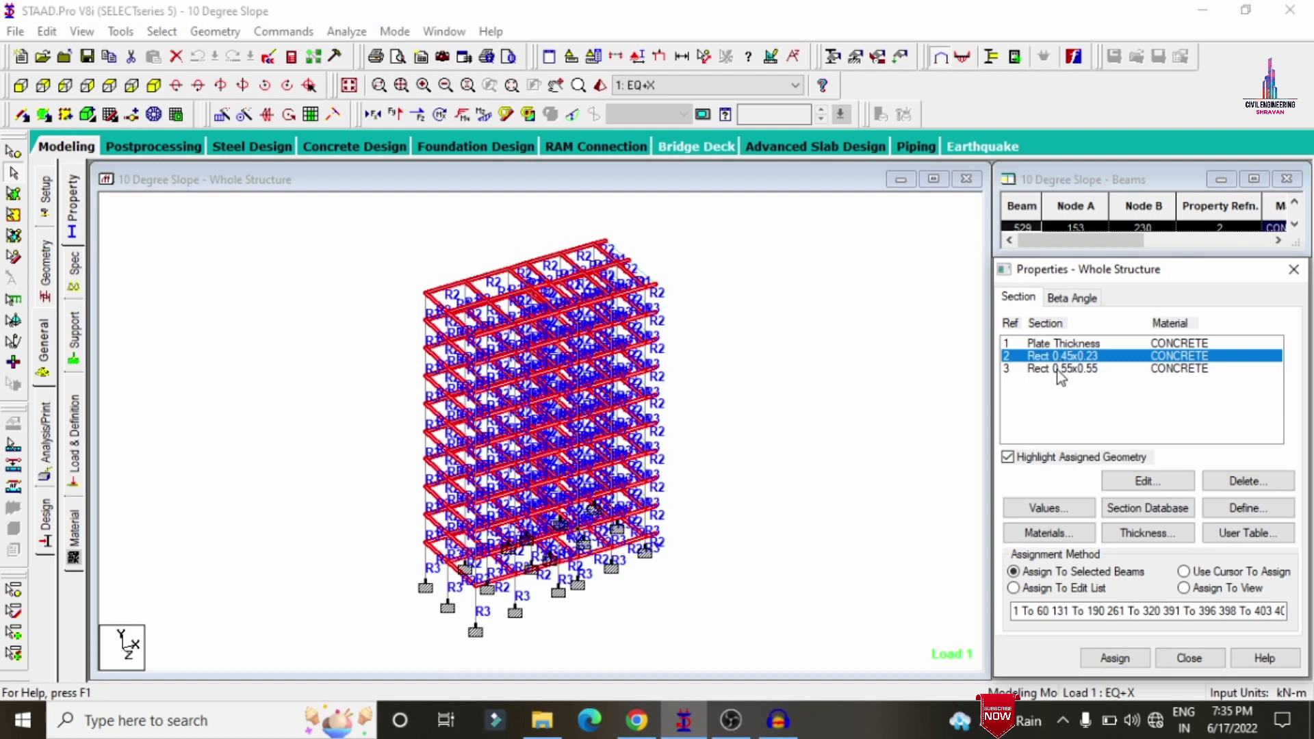
click(1059, 373)
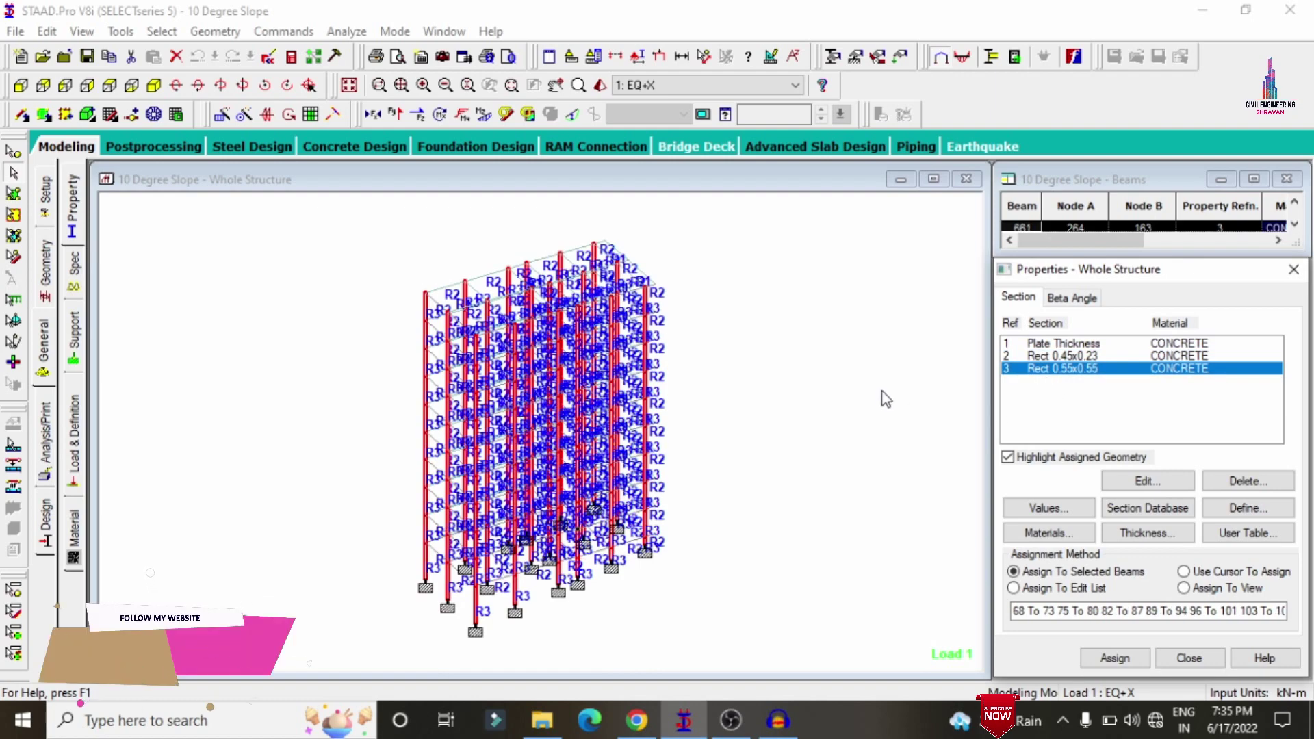
click(906, 383)
click(1059, 344)
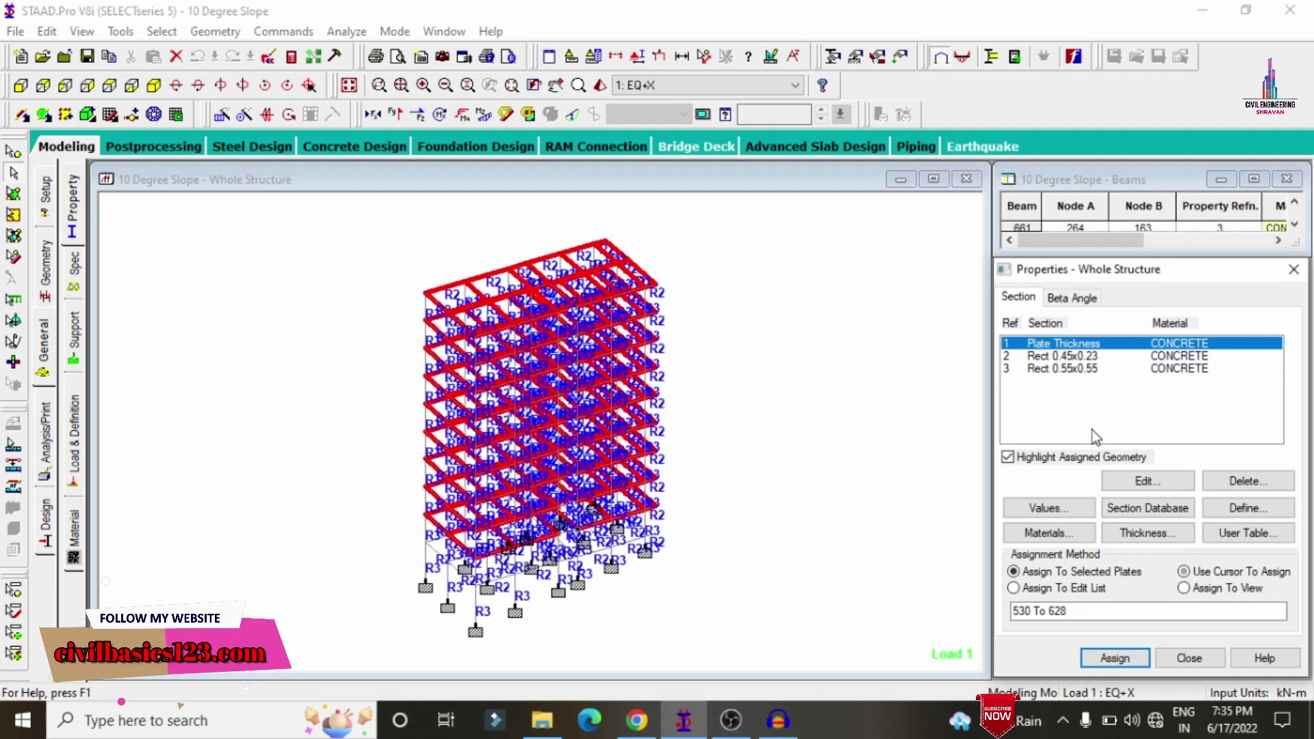
click(1148, 482)
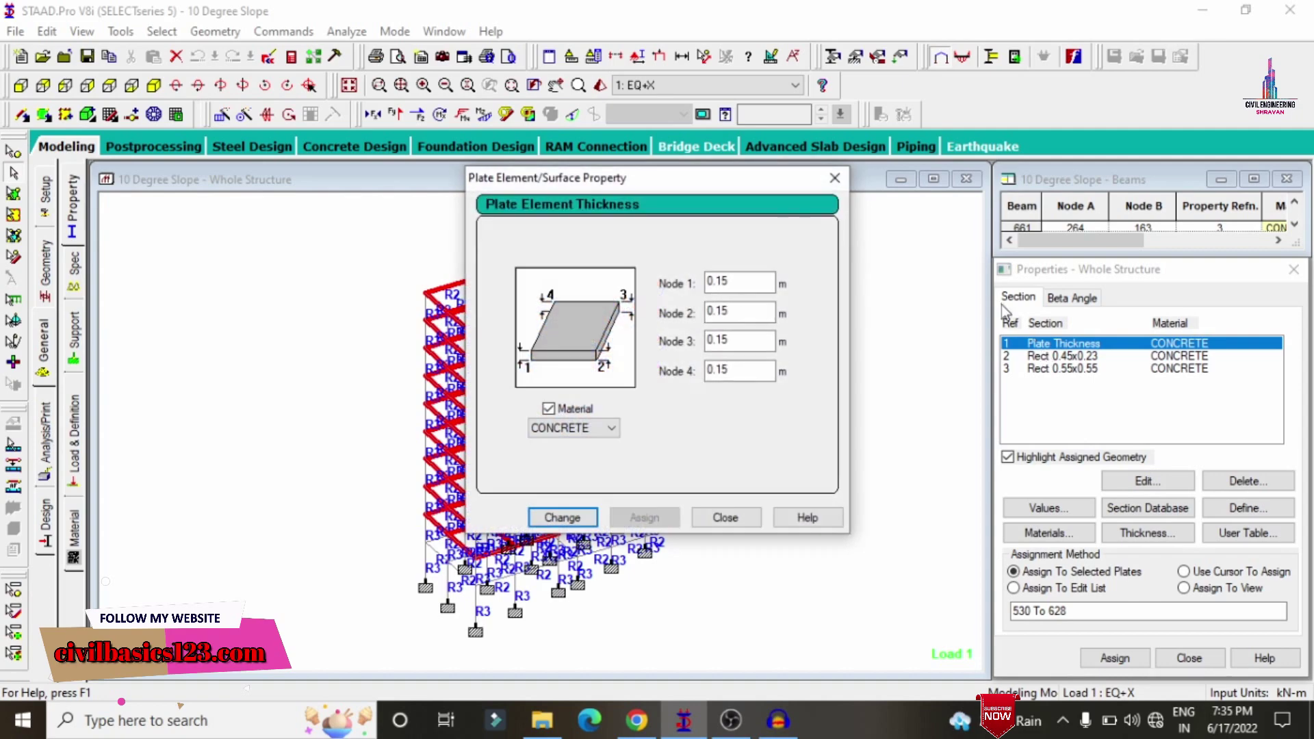
click(834, 177)
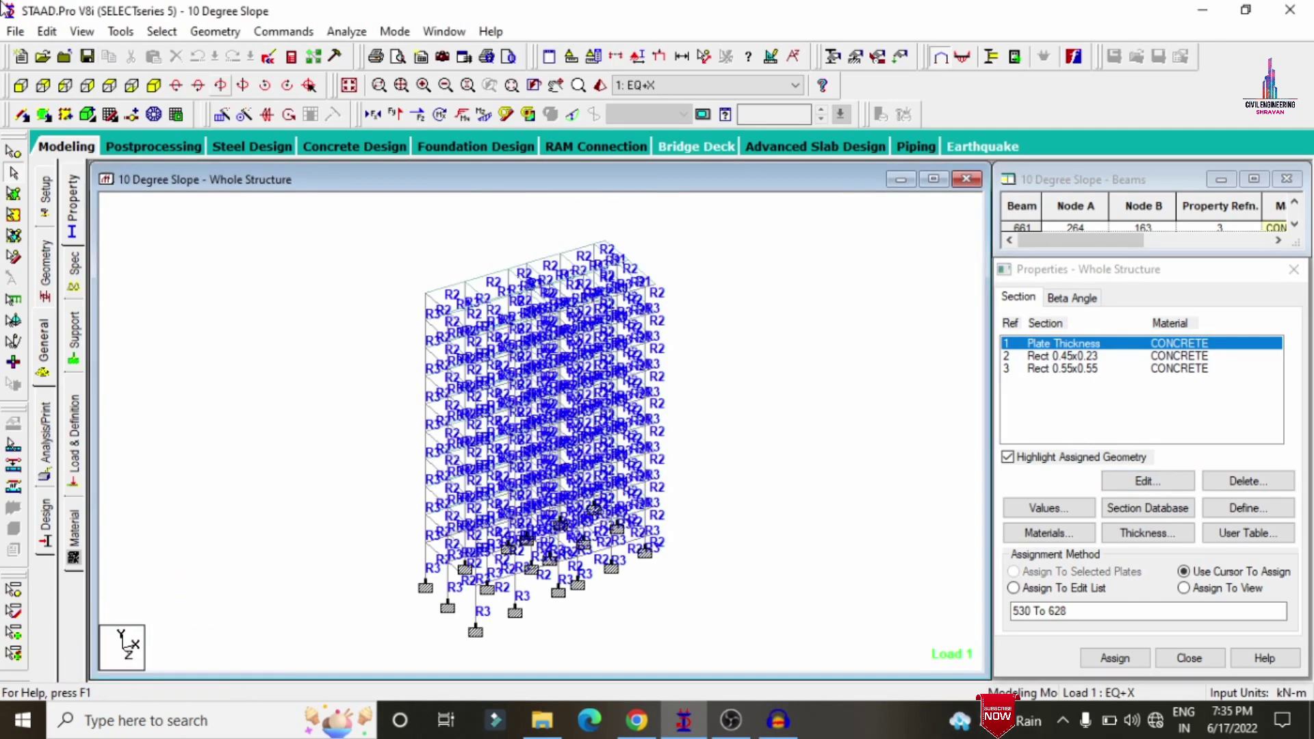
Step: Show the load and definition data and expand the load cases details to review the defined load cases
click(83, 480)
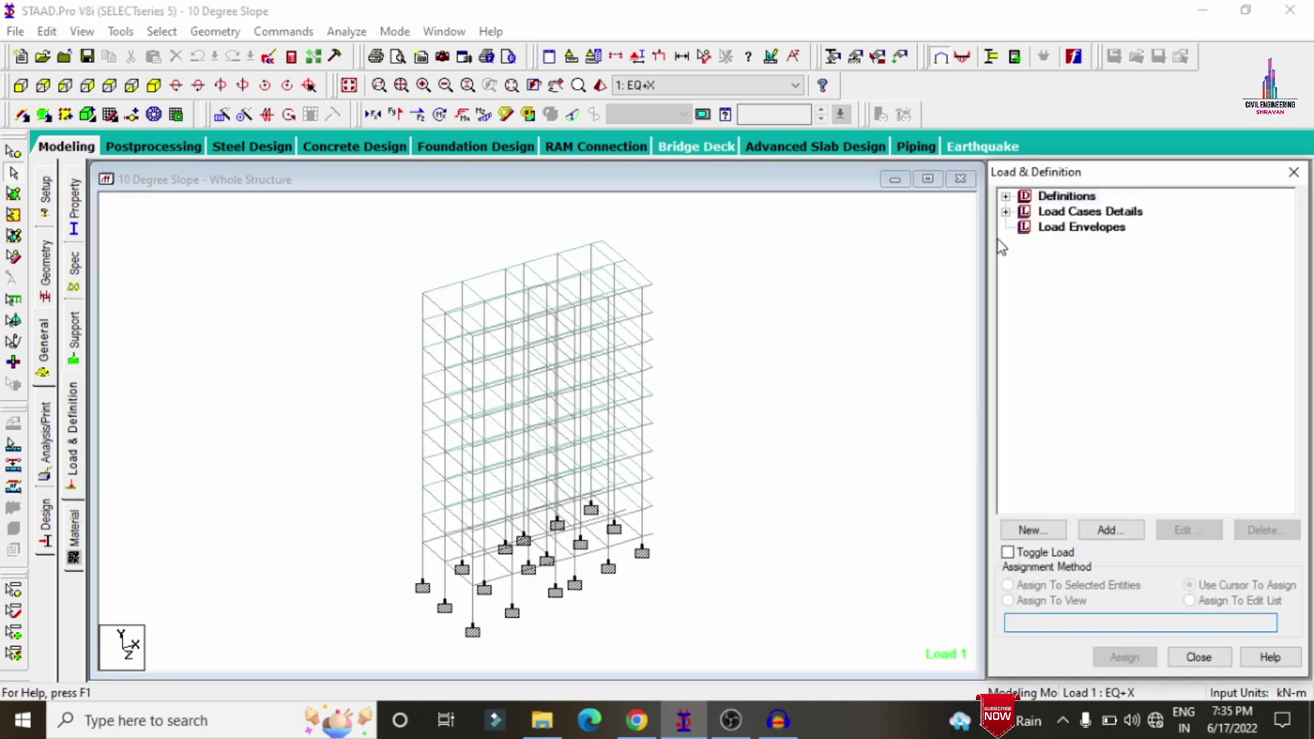
click(1006, 212)
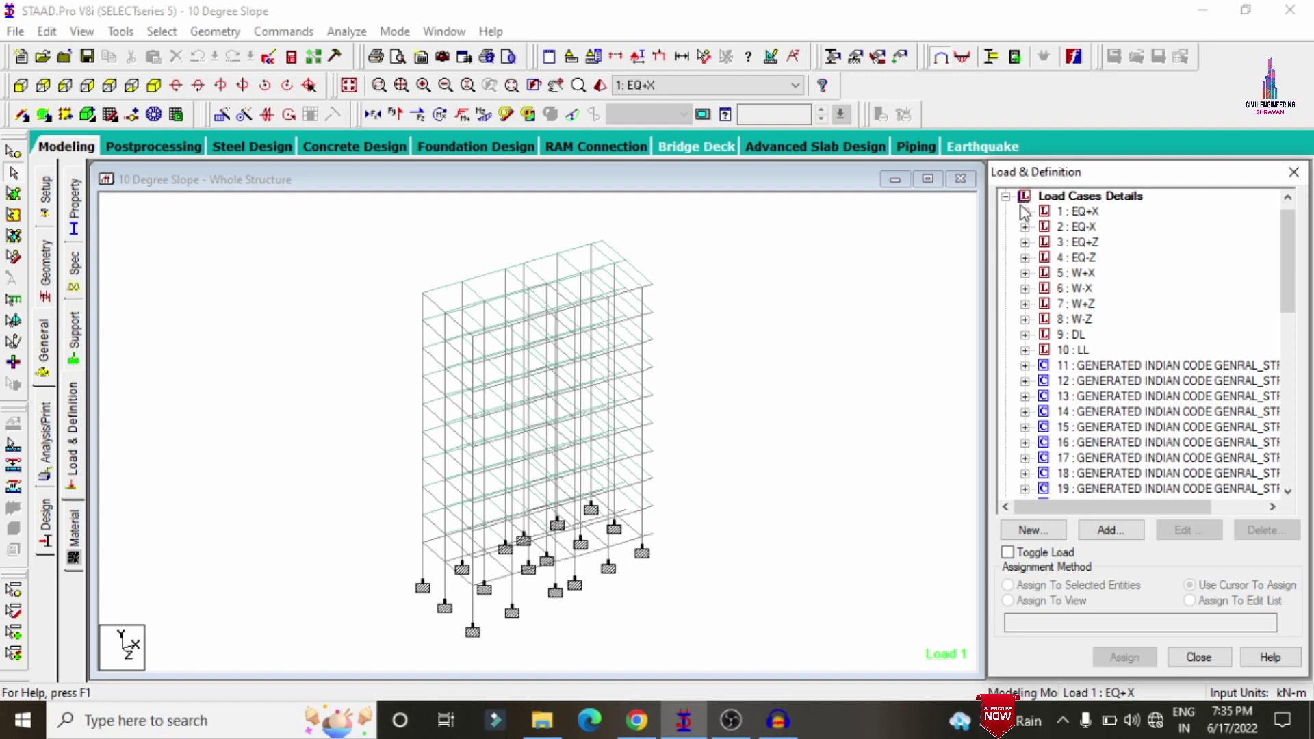
click(322, 382)
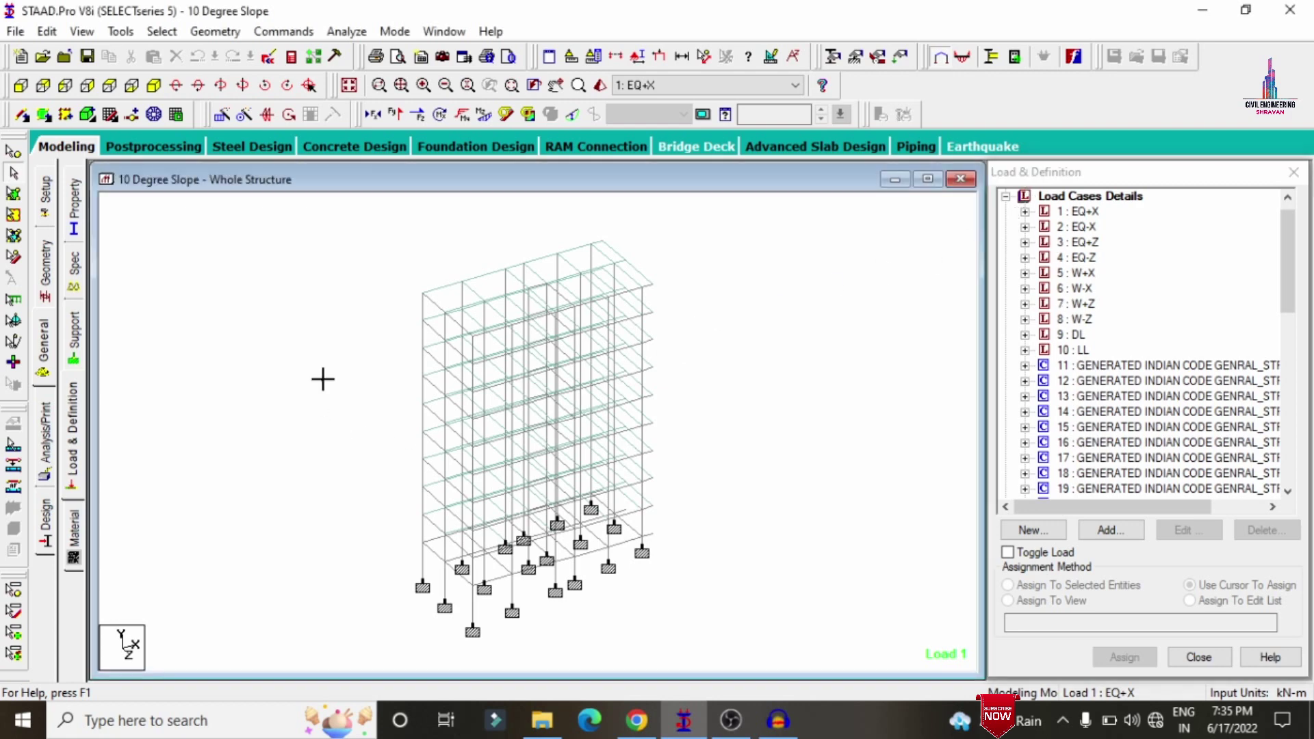
Step: Add a Perform Analysis command with the No Print option and run the analysis, saving the structure
click(56, 428)
click(603, 567)
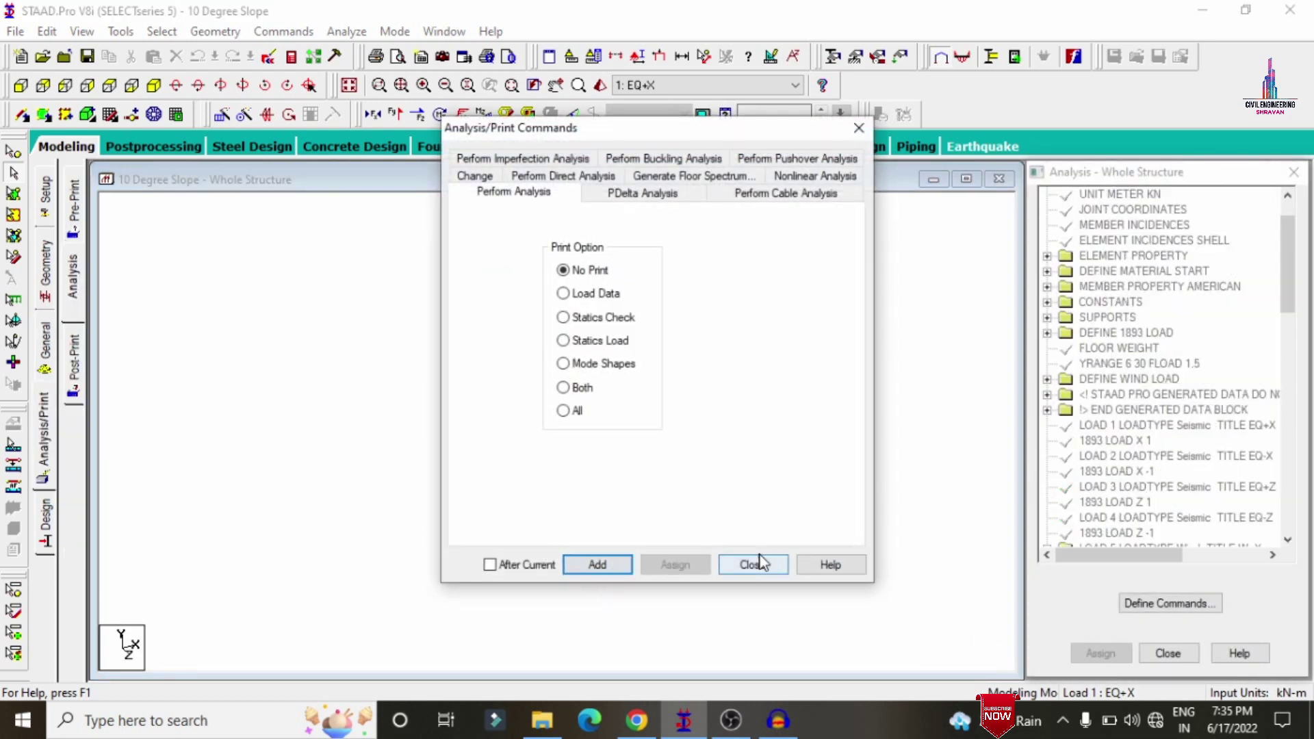
click(753, 564)
click(346, 31)
click(369, 50)
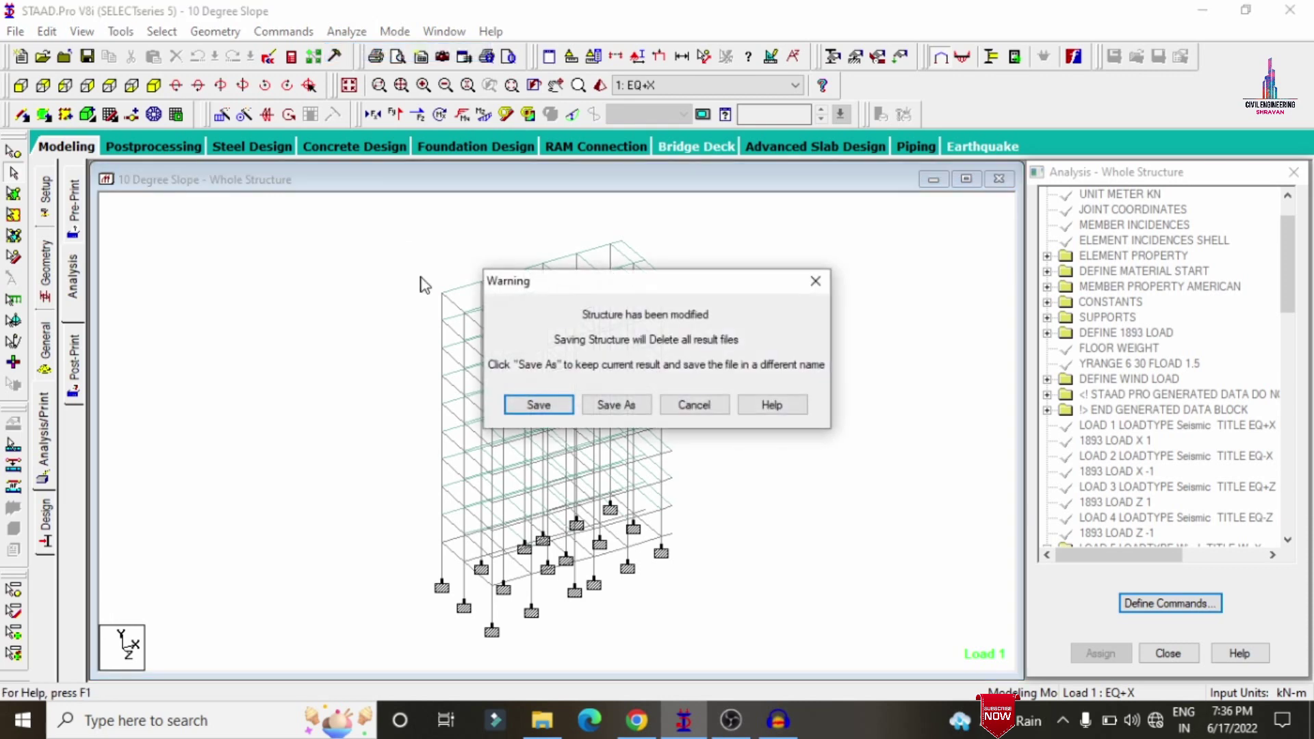
click(519, 405)
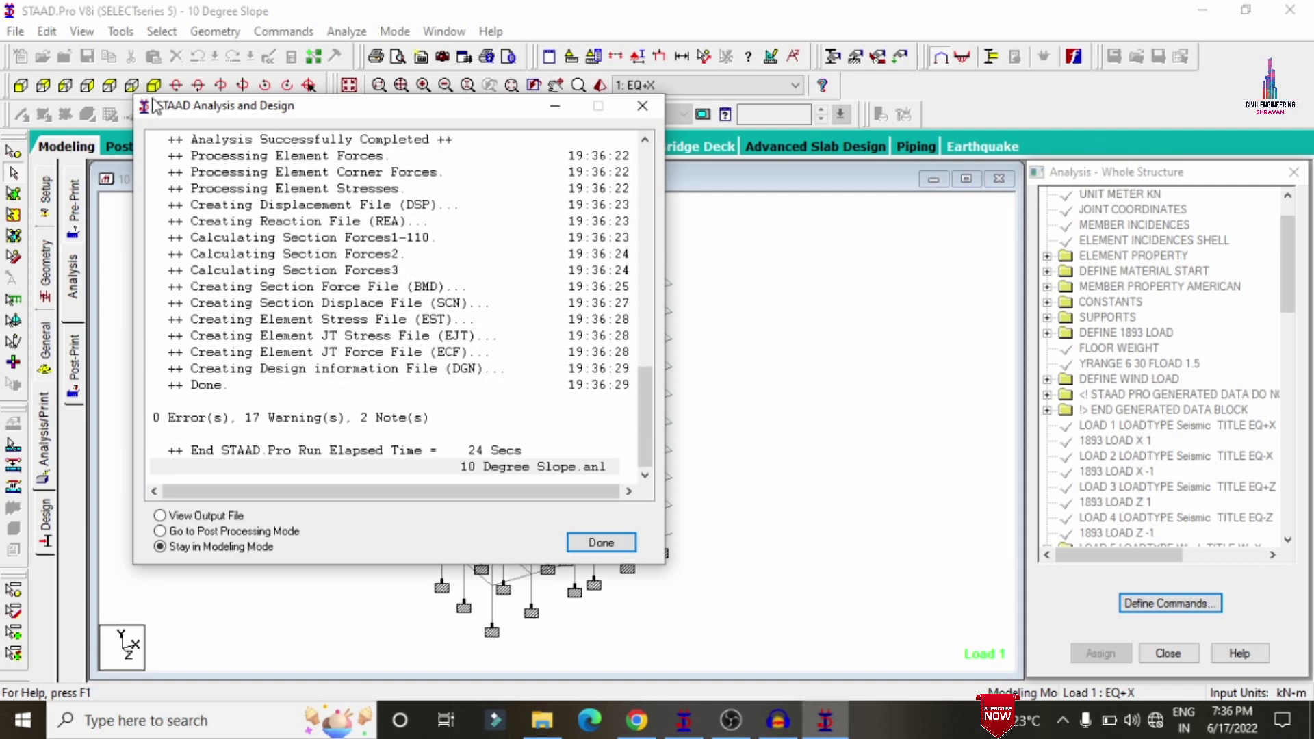
Step: Finish the analysis run by going to post-processing mode with all load cases selected for the results
click(297, 531)
click(631, 543)
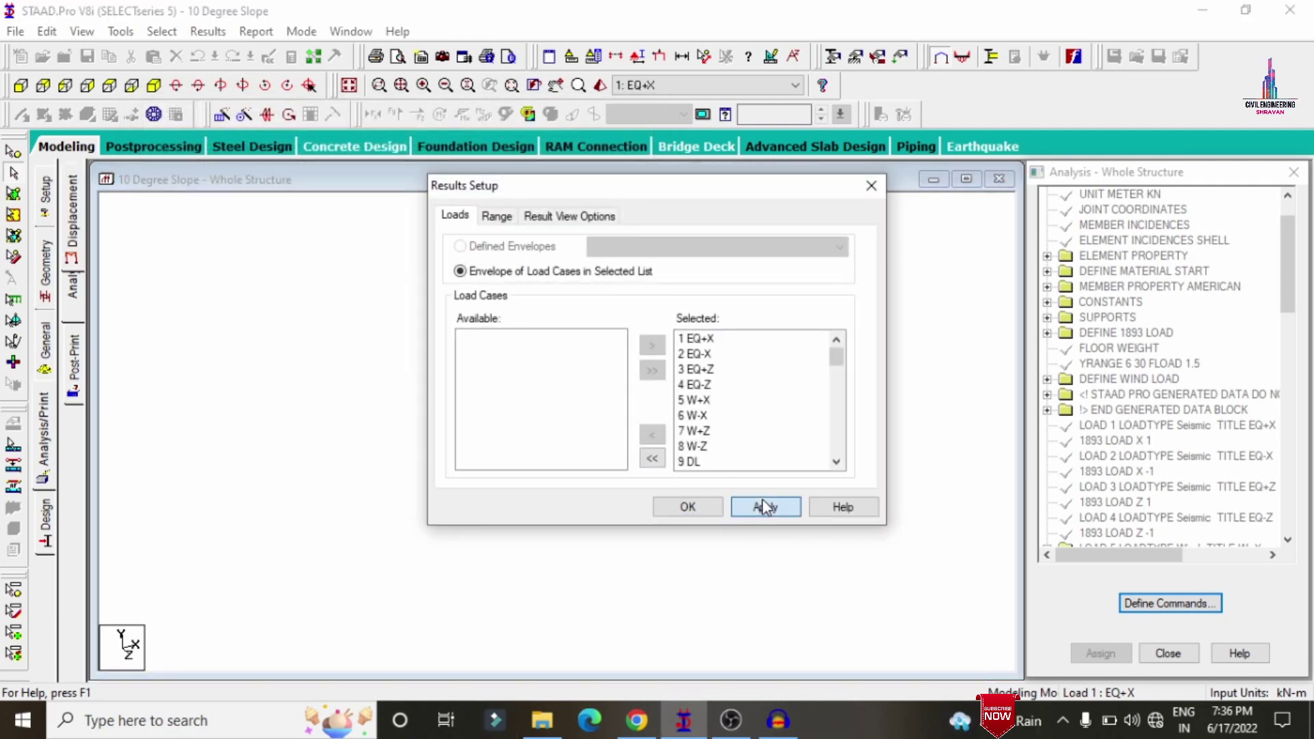
click(690, 507)
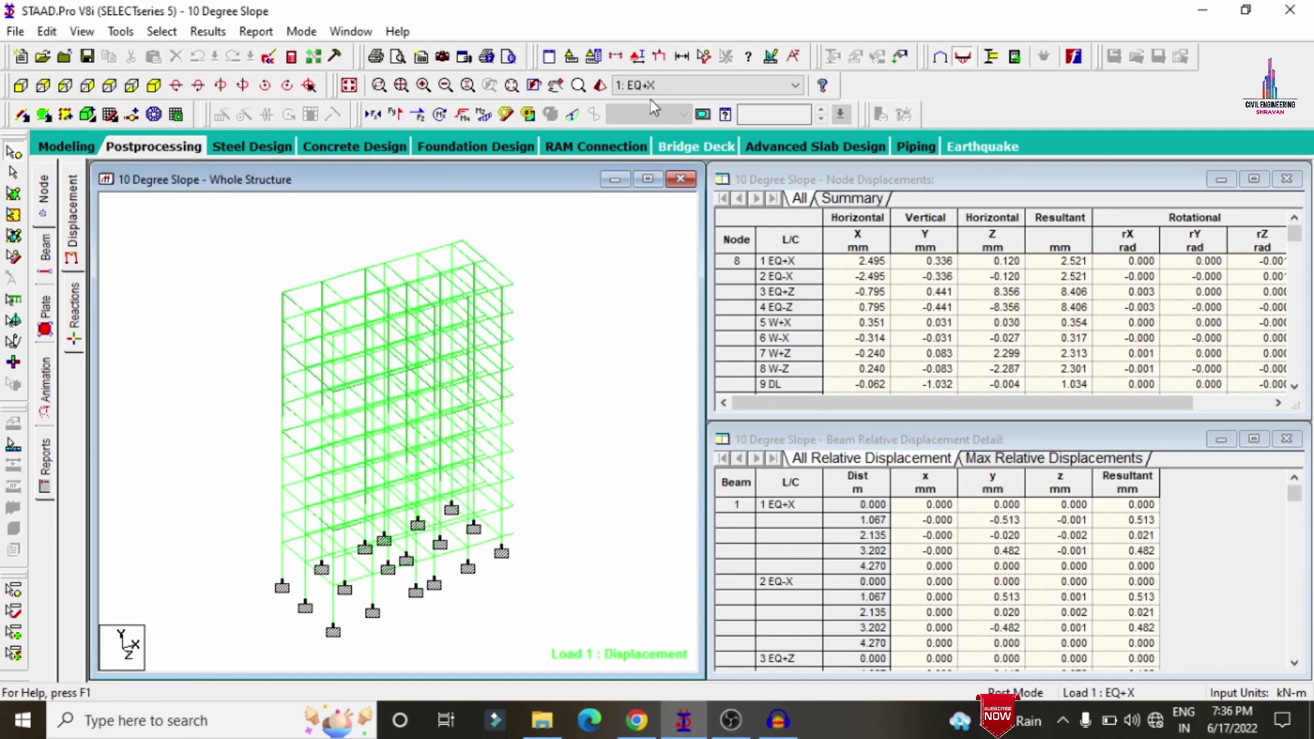
Step: Display the structure's displacement for load cases 9: DL and 10: LL
click(654, 85)
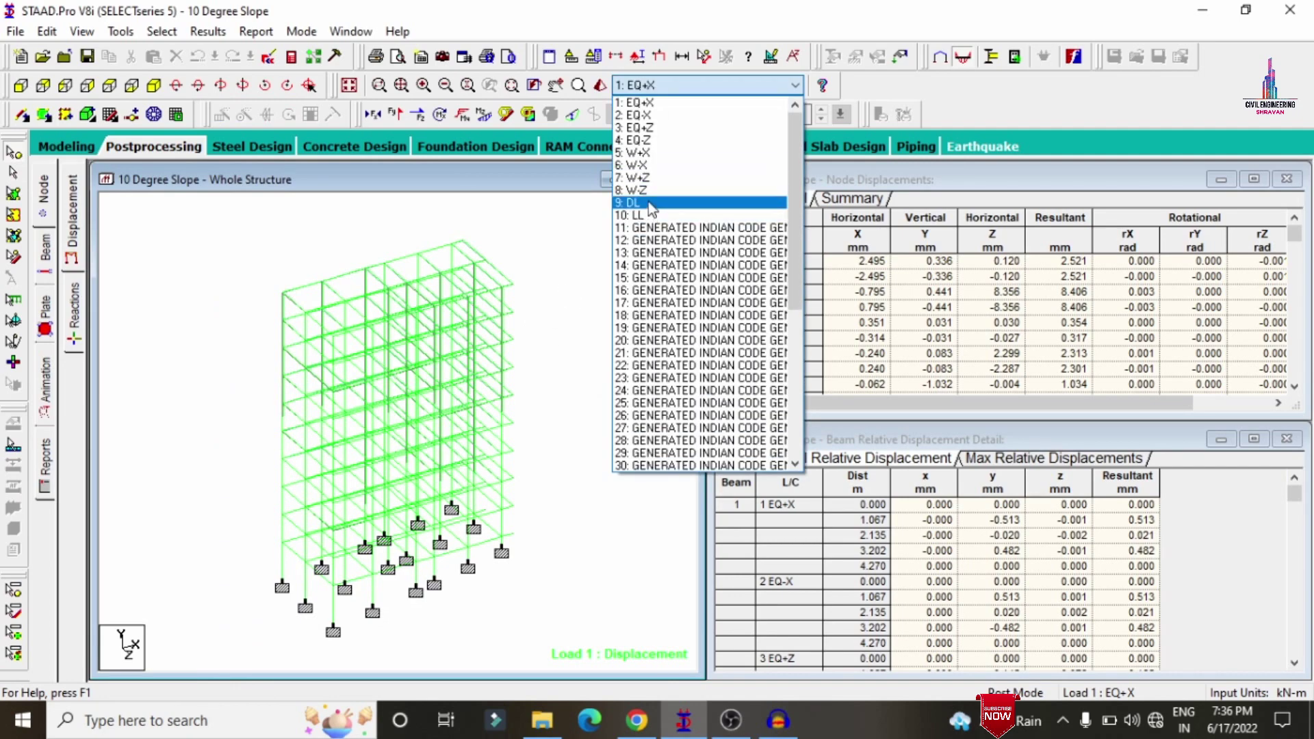
click(651, 203)
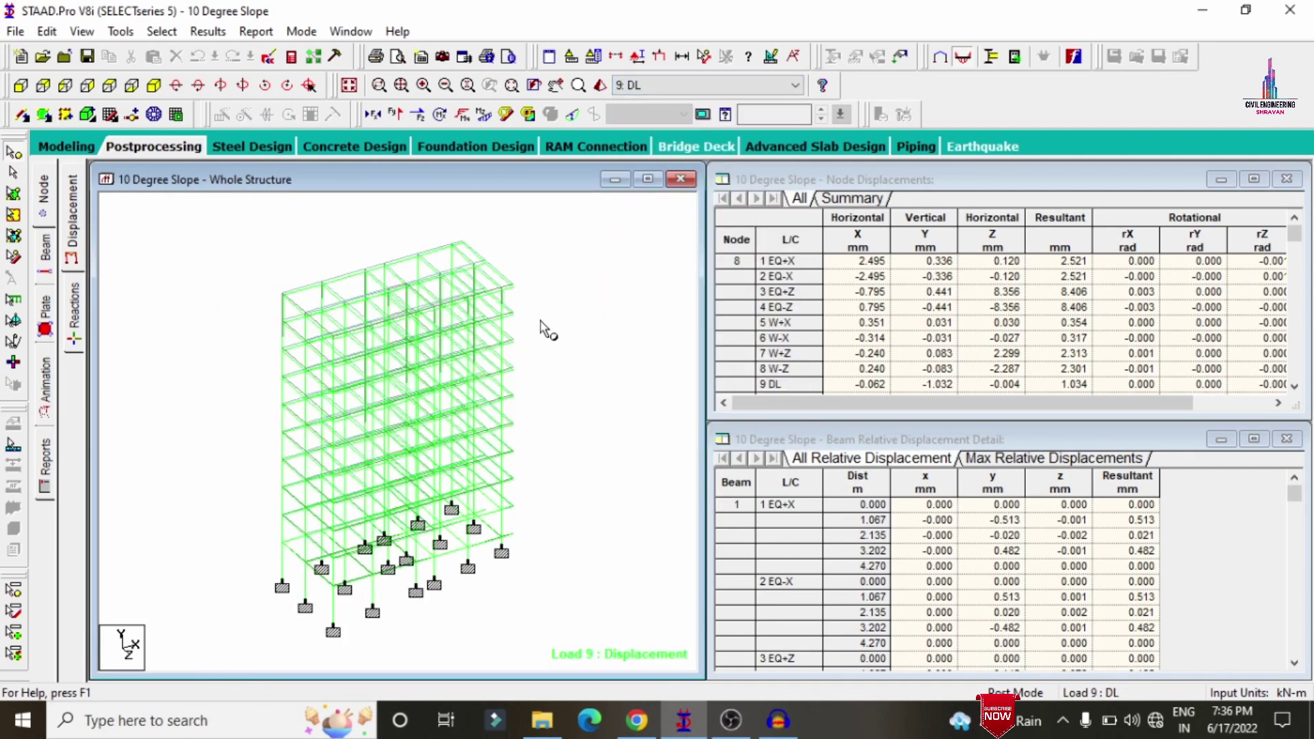
click(633, 87)
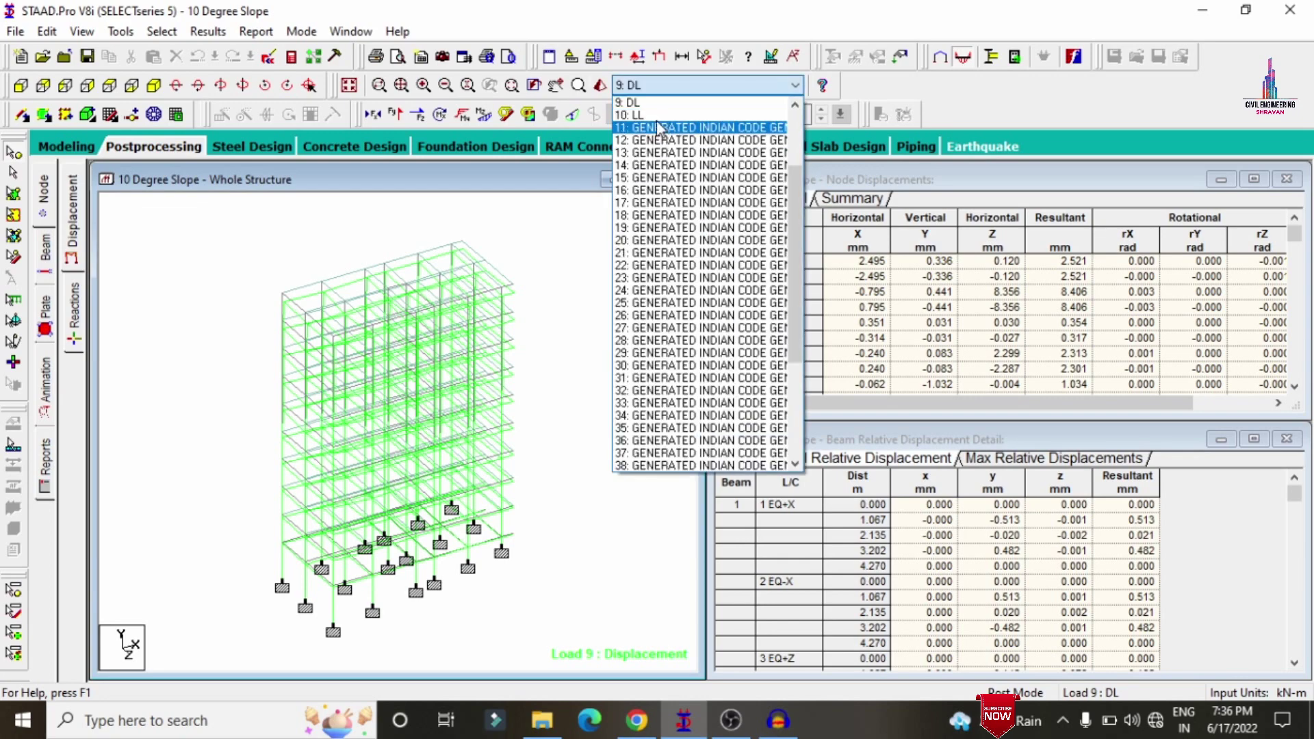
click(653, 118)
Step: Display the structure's displacement for load cases 1: EQ+X, 3: EQ+Z and 6: W-X
click(650, 85)
scroll(640, 116, up, 3)
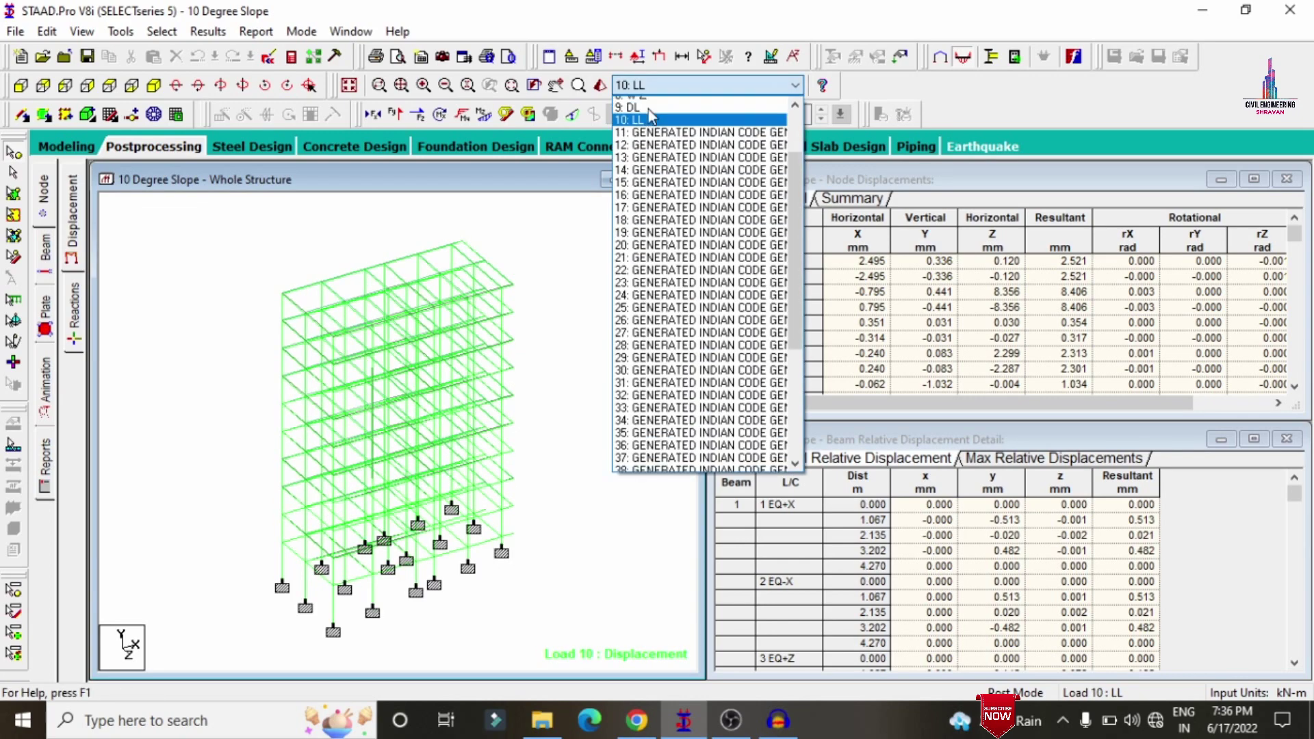
click(638, 103)
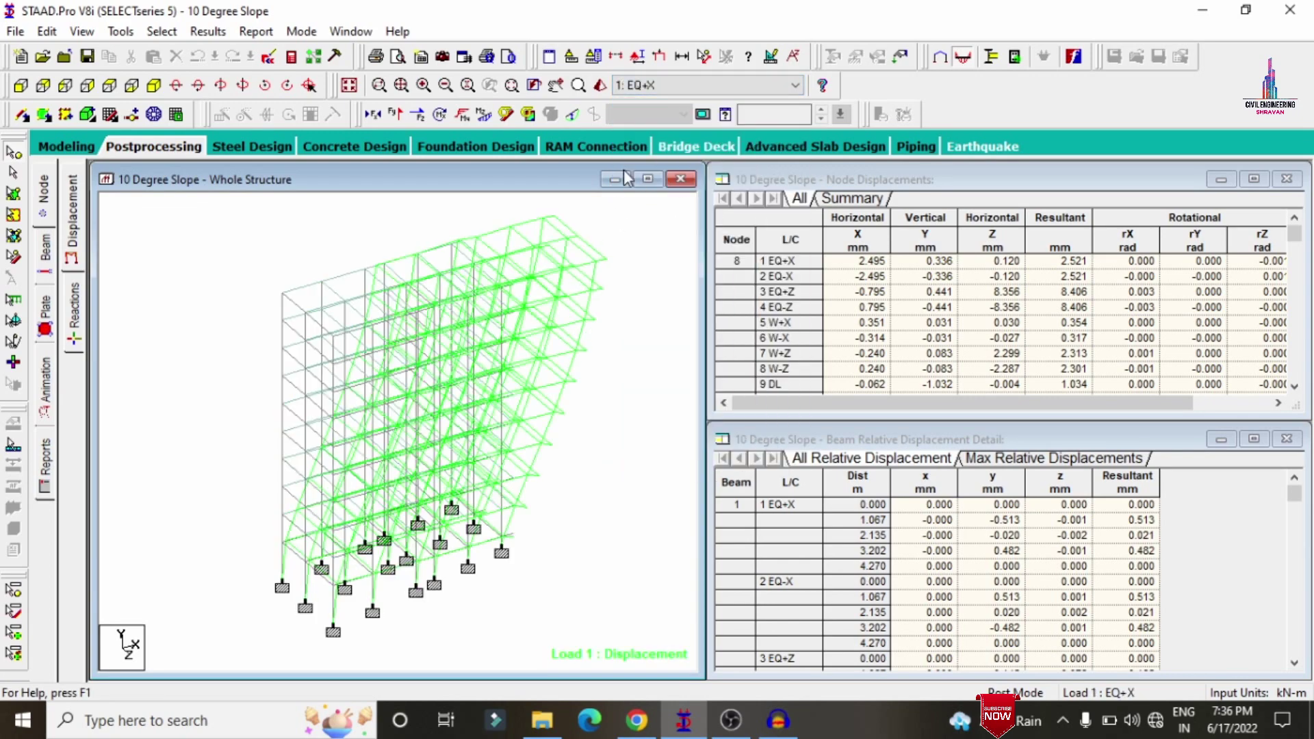
click(635, 85)
click(650, 127)
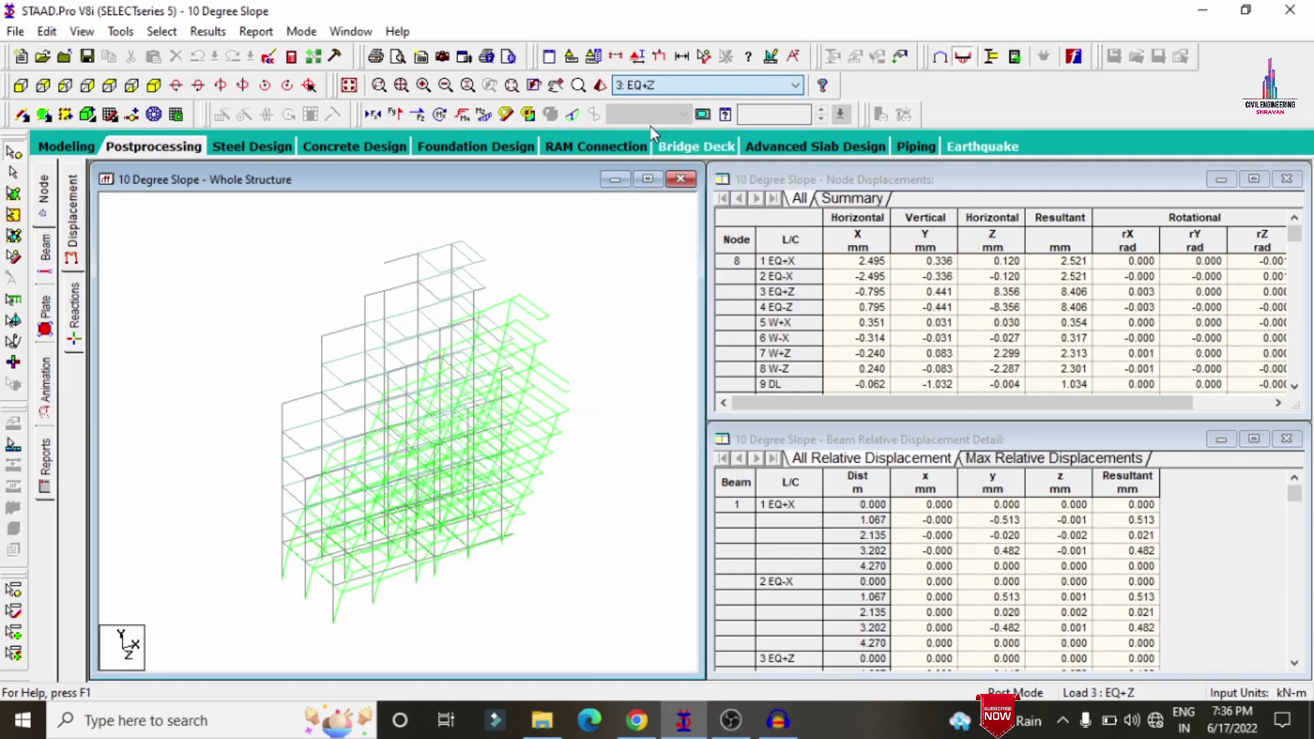
click(647, 85)
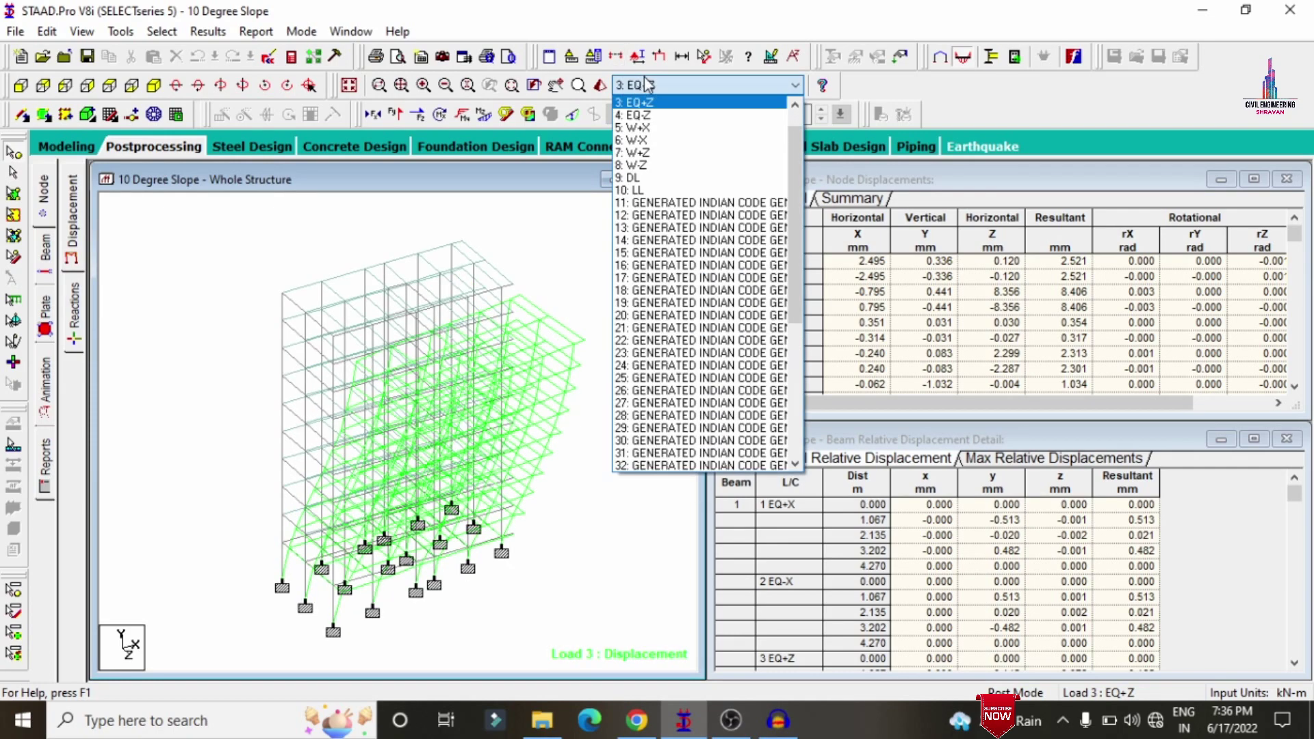
click(659, 141)
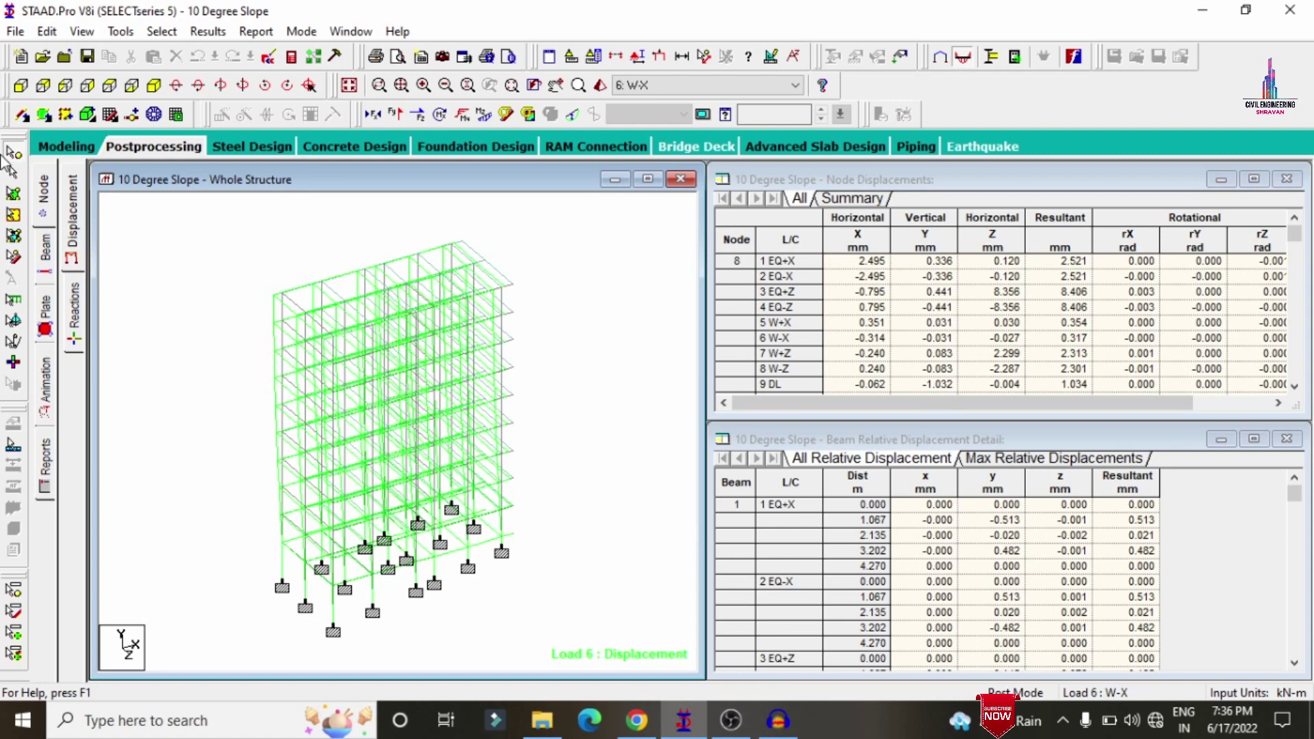
Step: Open the beam force results and display the shear Y diagram instead of bending Z for load case 9: DL
click(44, 250)
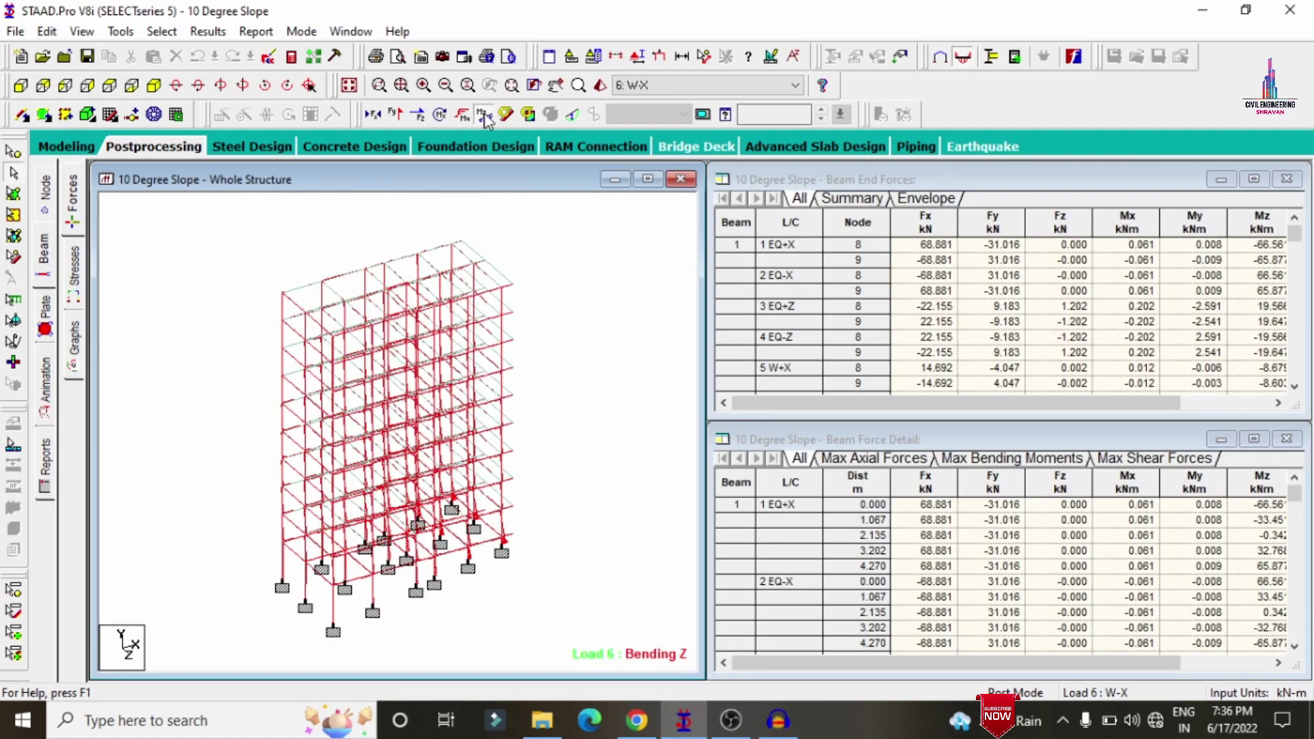
click(484, 114)
click(395, 114)
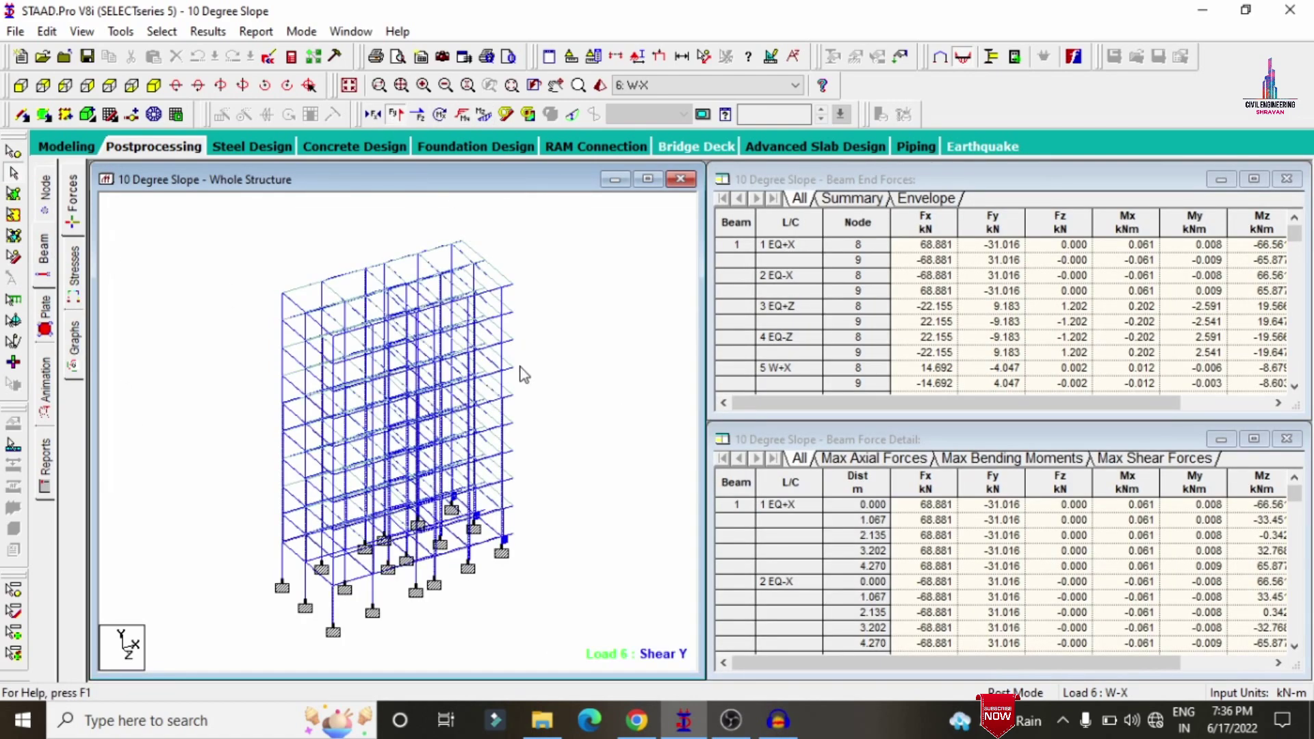
click(692, 85)
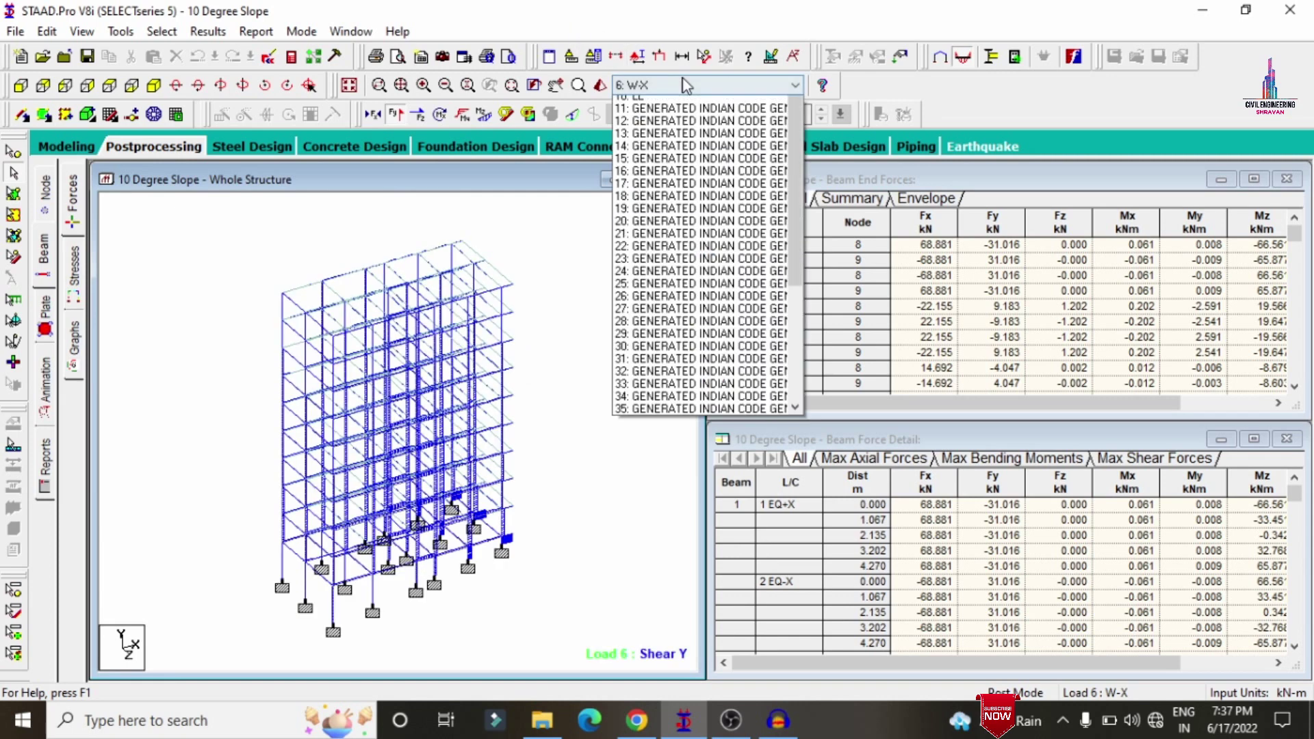
click(636, 143)
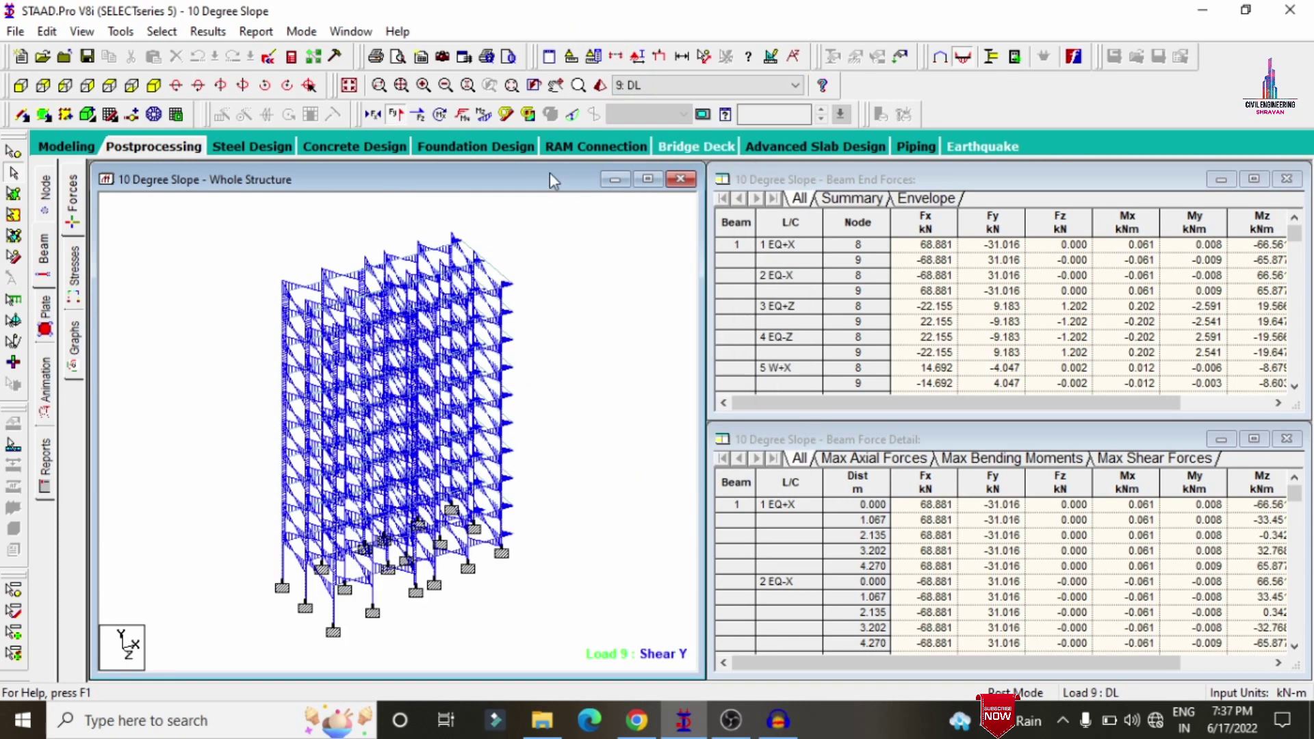
Step: Replace the shear Y diagram with the bending Z diagram for load case 9: DL, examine it and hide it again
click(398, 115)
click(484, 114)
scroll(534, 355, up, 2)
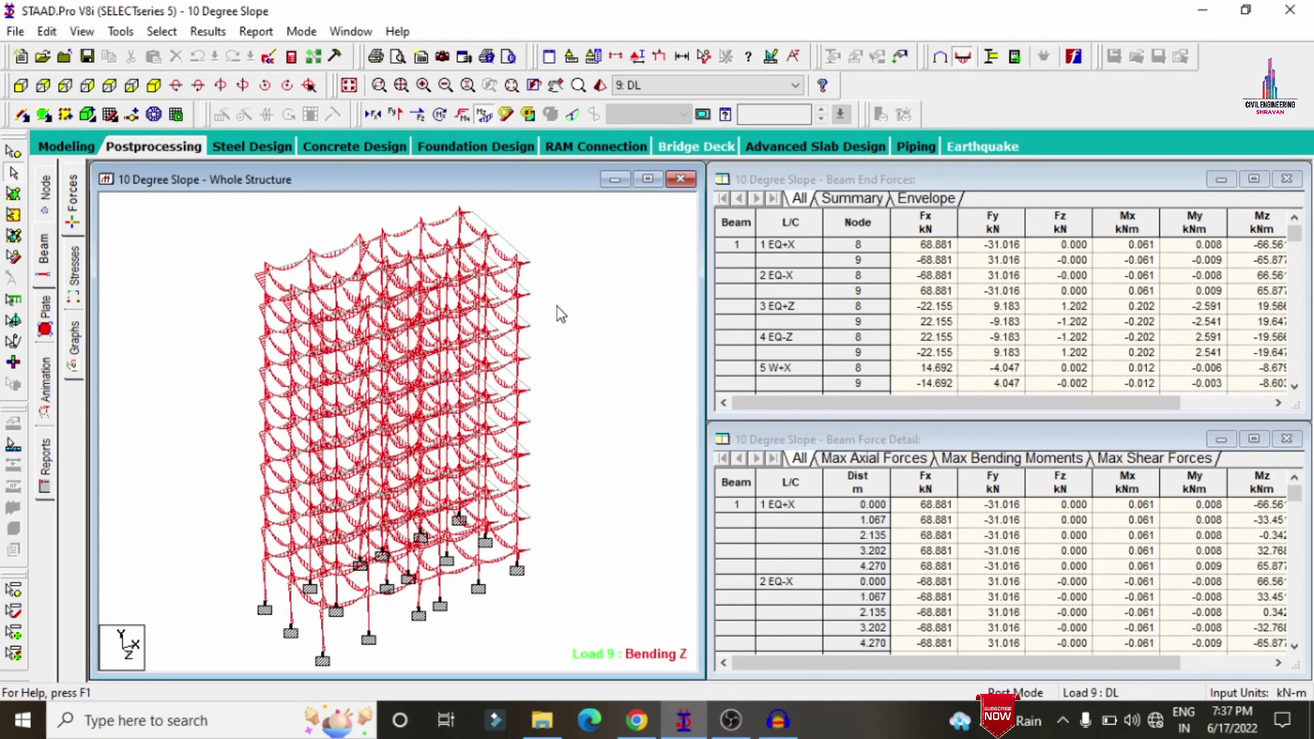
click(484, 116)
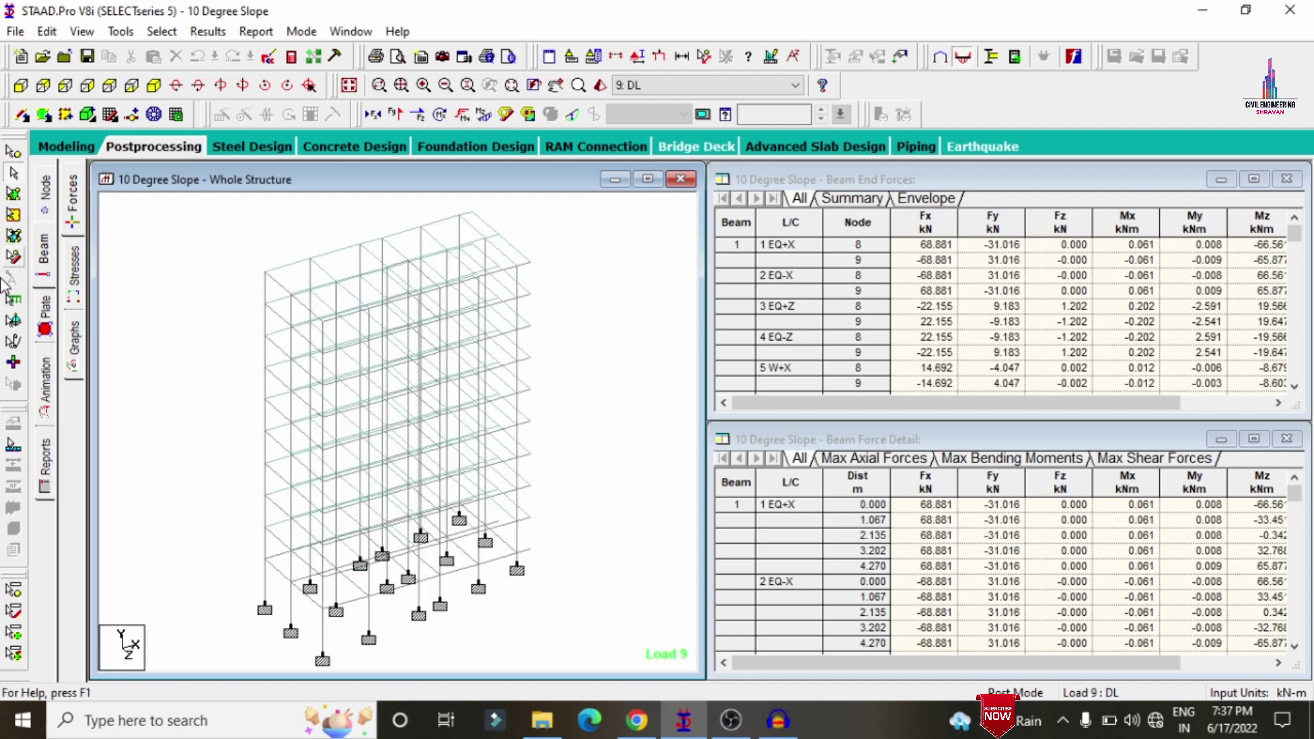
Step: Display the plate stress contour with the Max Absolute stress type for load case 9: DL
click(43, 314)
click(588, 169)
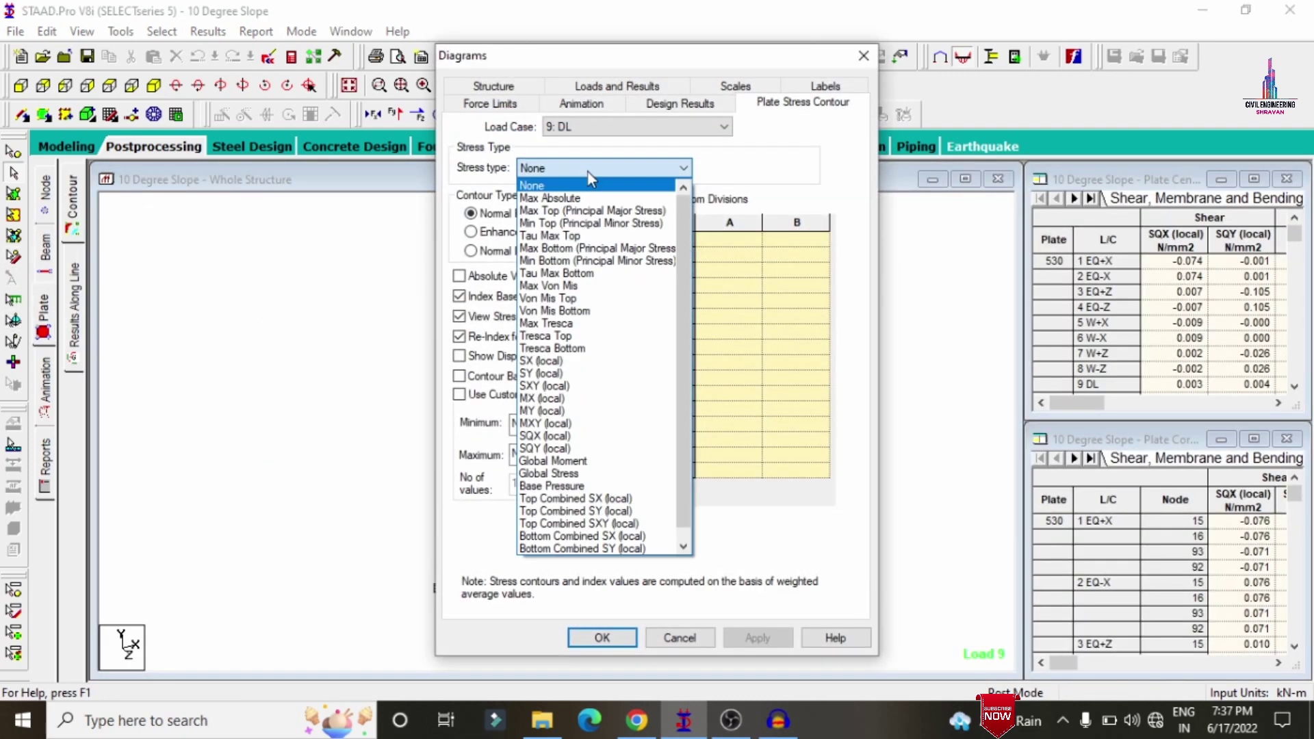
click(550, 198)
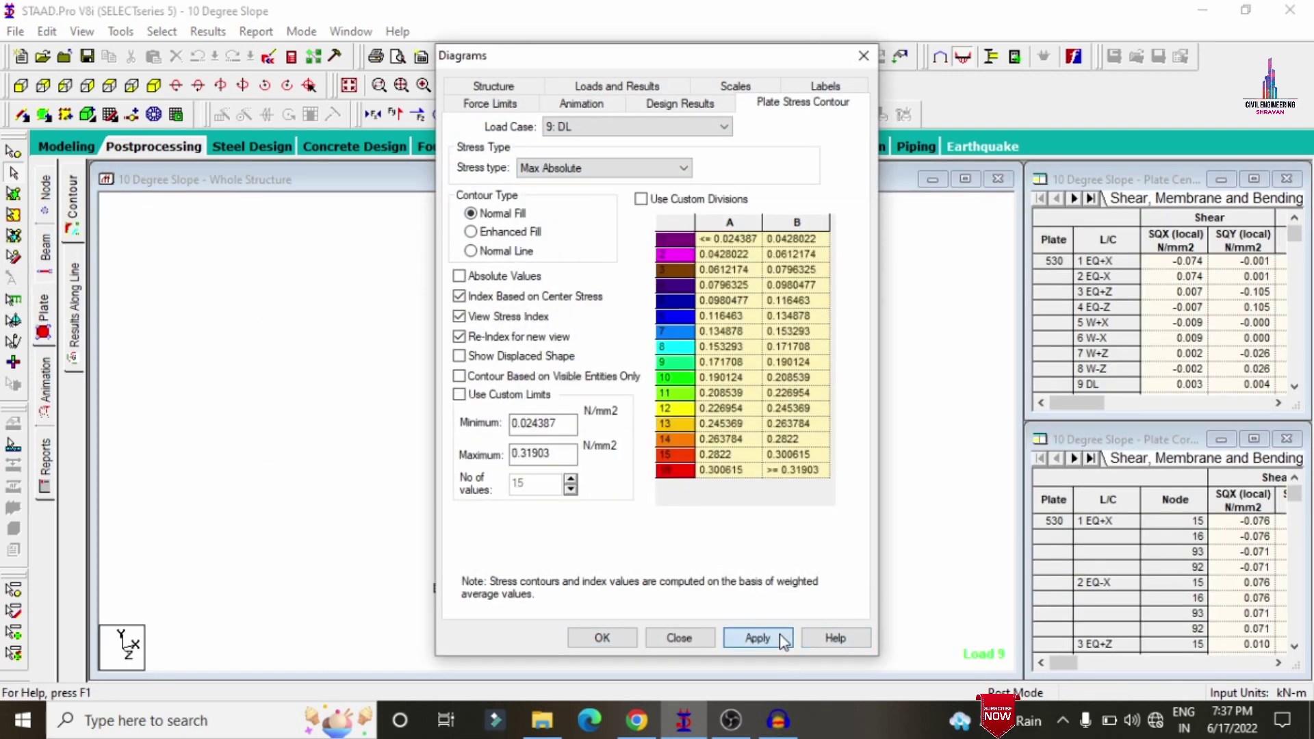
click(758, 638)
click(602, 638)
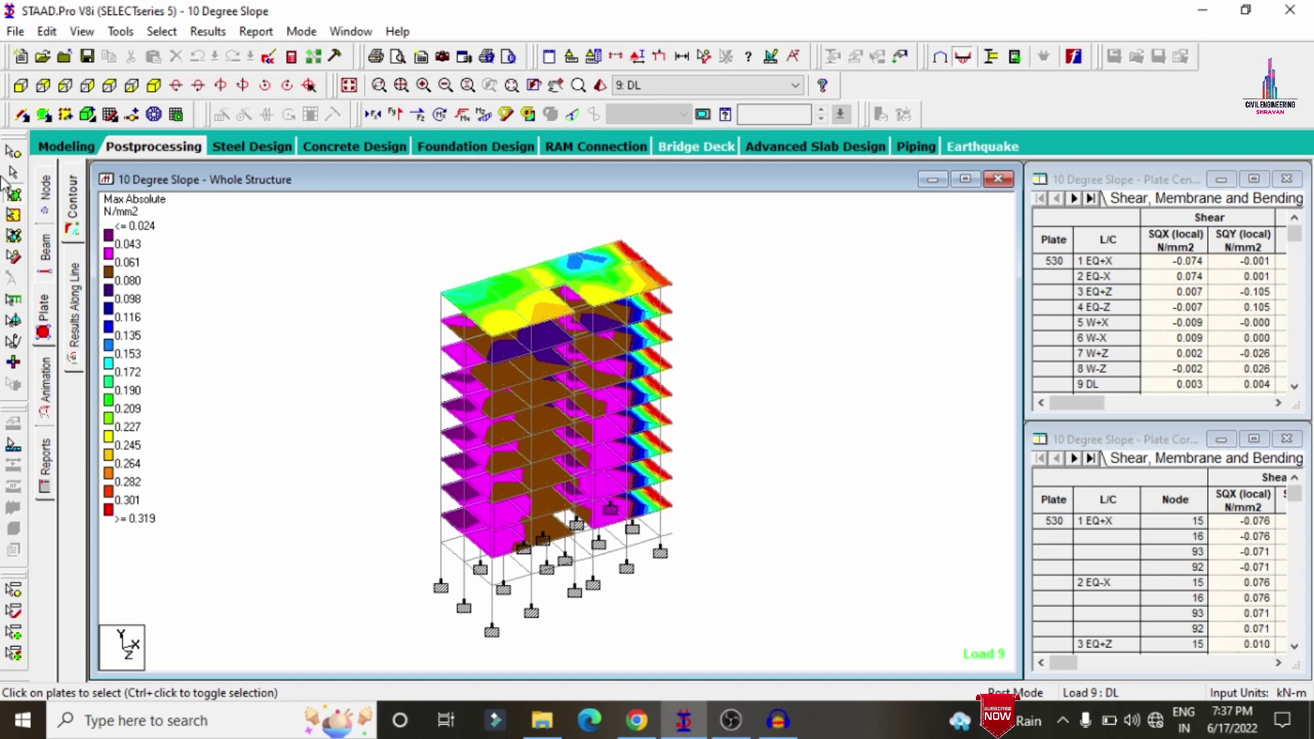
Step: Return to modeling, open the concrete design for code IS456 and clear all preselected design parameters
click(55, 146)
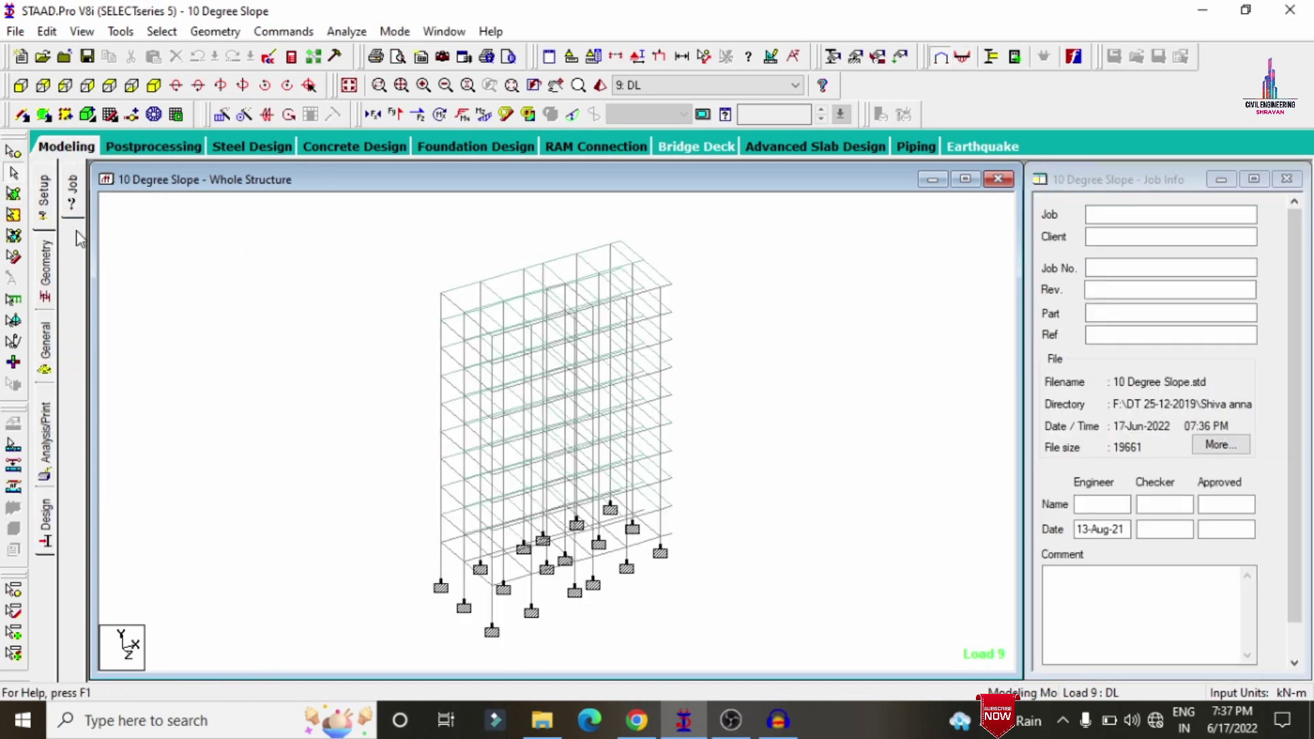
click(53, 523)
click(73, 263)
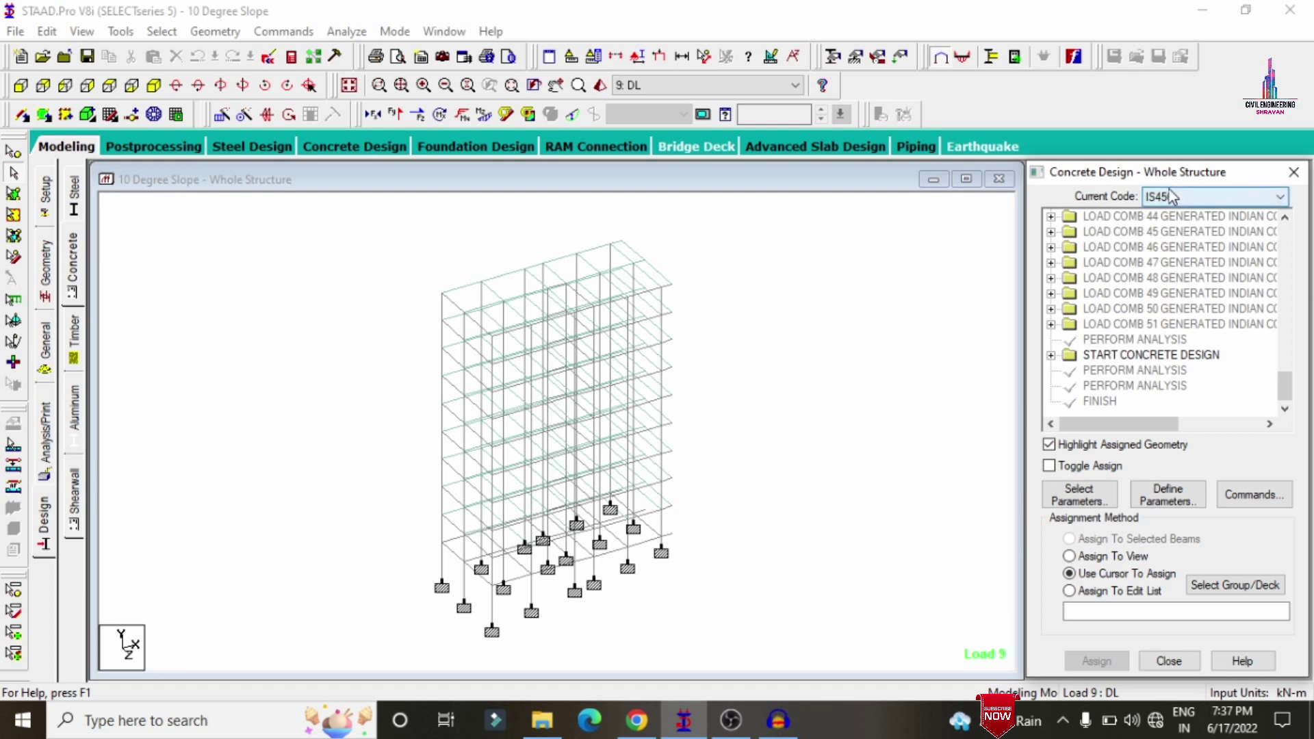
click(1078, 497)
click(1053, 463)
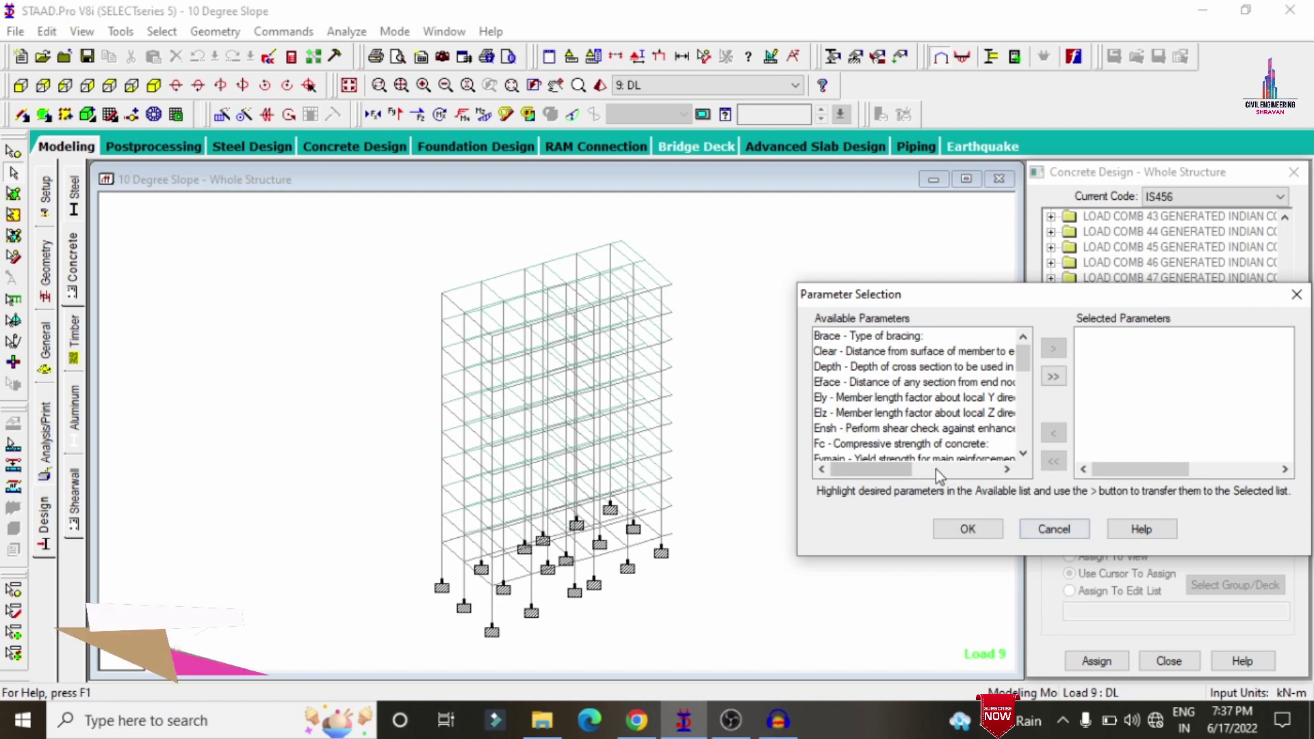
Step: Select the Fc, Fymain, Fysec, Maxmain, Maxsec, Md1 and Md2 parameters for the concrete design
click(839, 445)
double_click(839, 445)
double_click(840, 445)
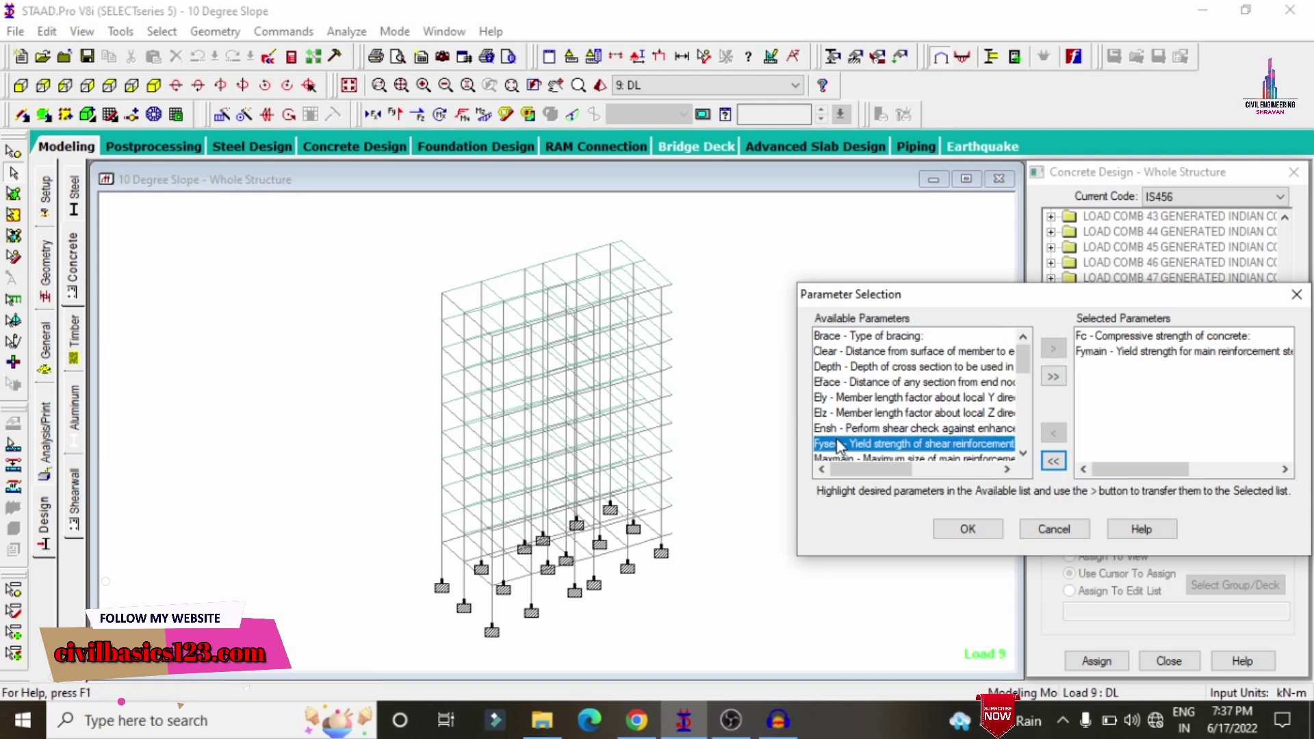
double_click(840, 445)
double_click(841, 445)
double_click(842, 445)
double_click(844, 445)
double_click(844, 445)
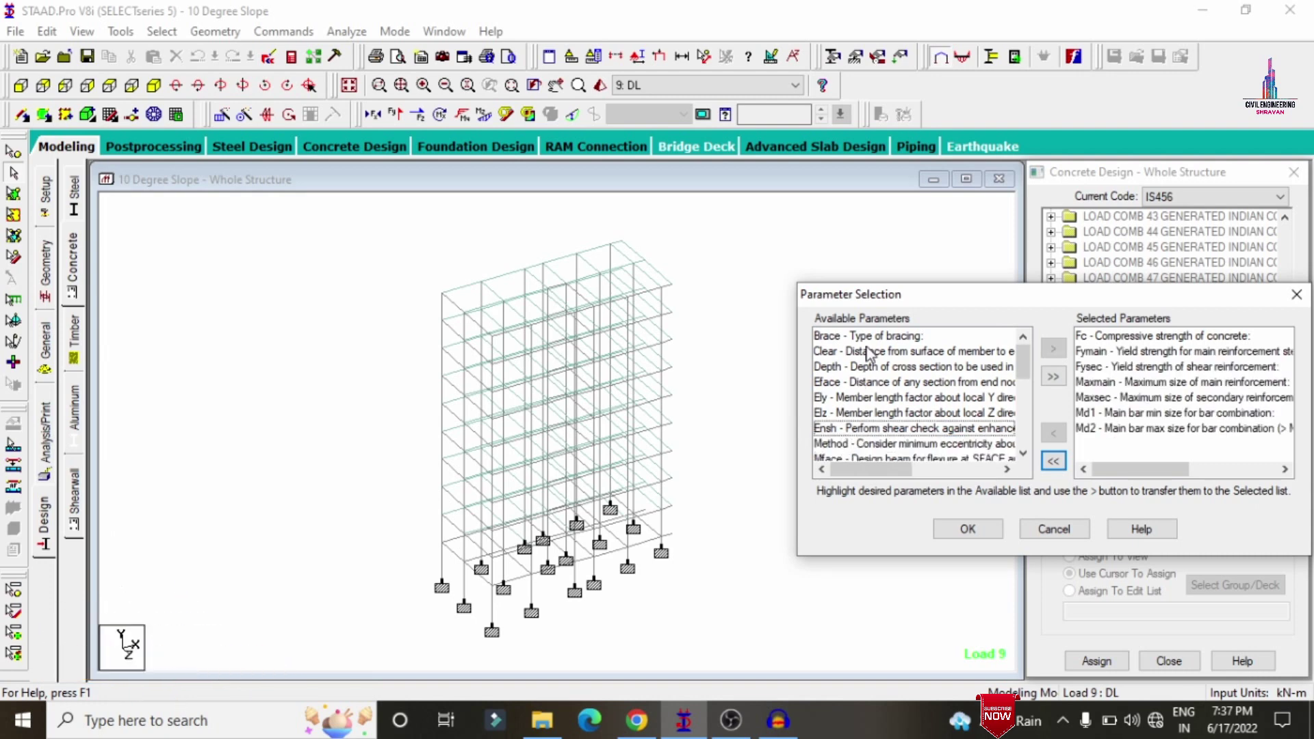
click(967, 529)
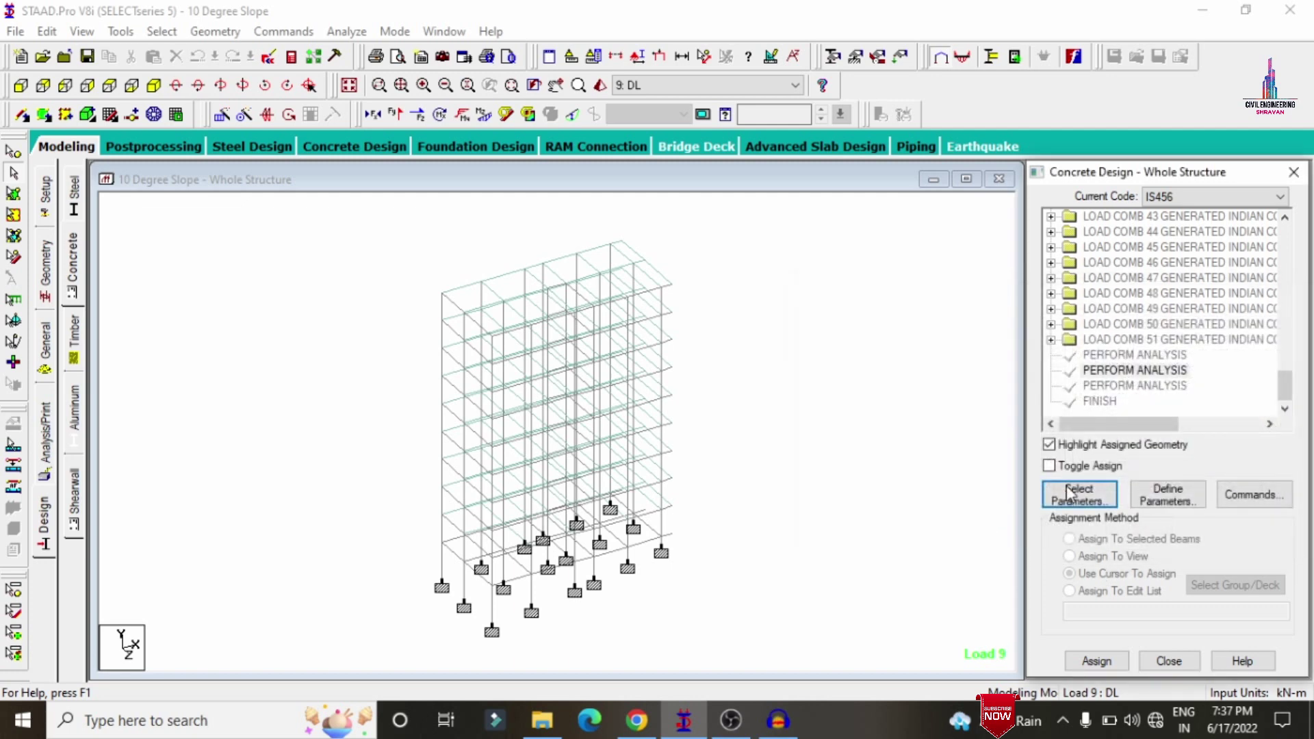
Step: Define the FC parameter with a concrete compressive strength of 30000 kN/m2
click(1166, 497)
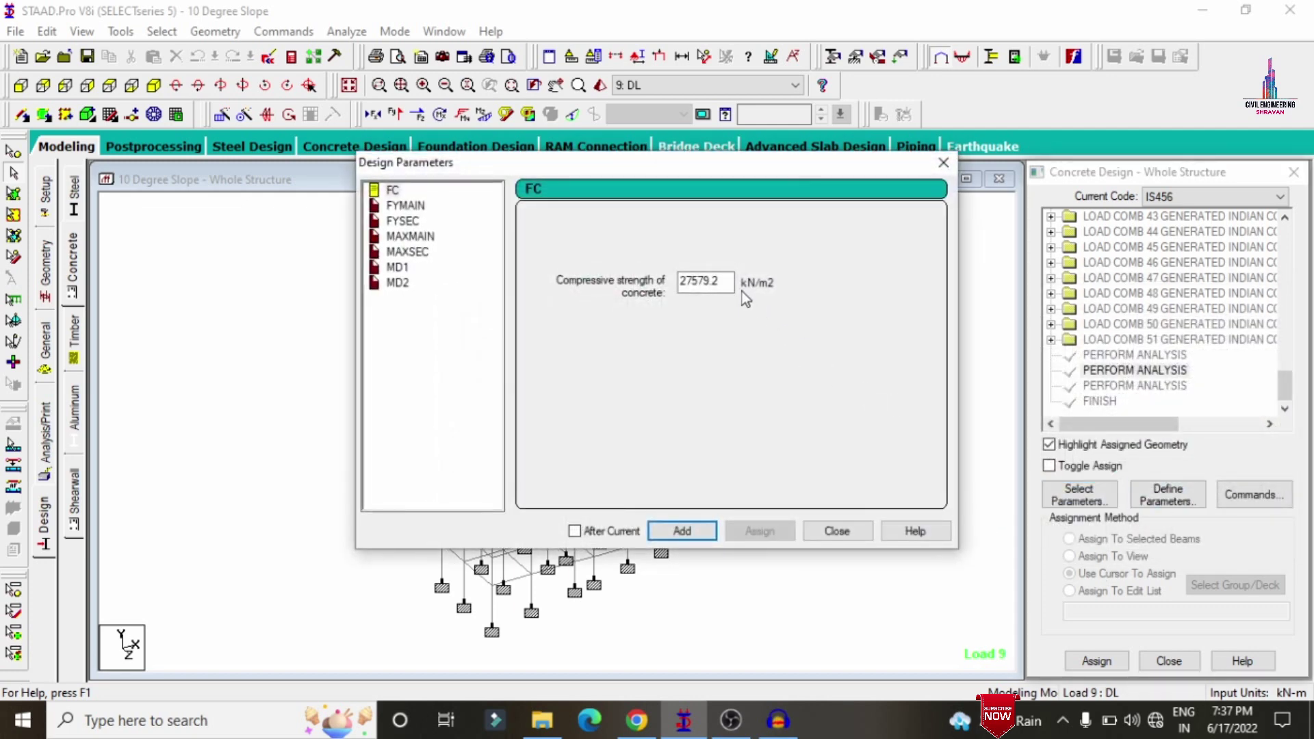
drag(727, 276, 648, 281)
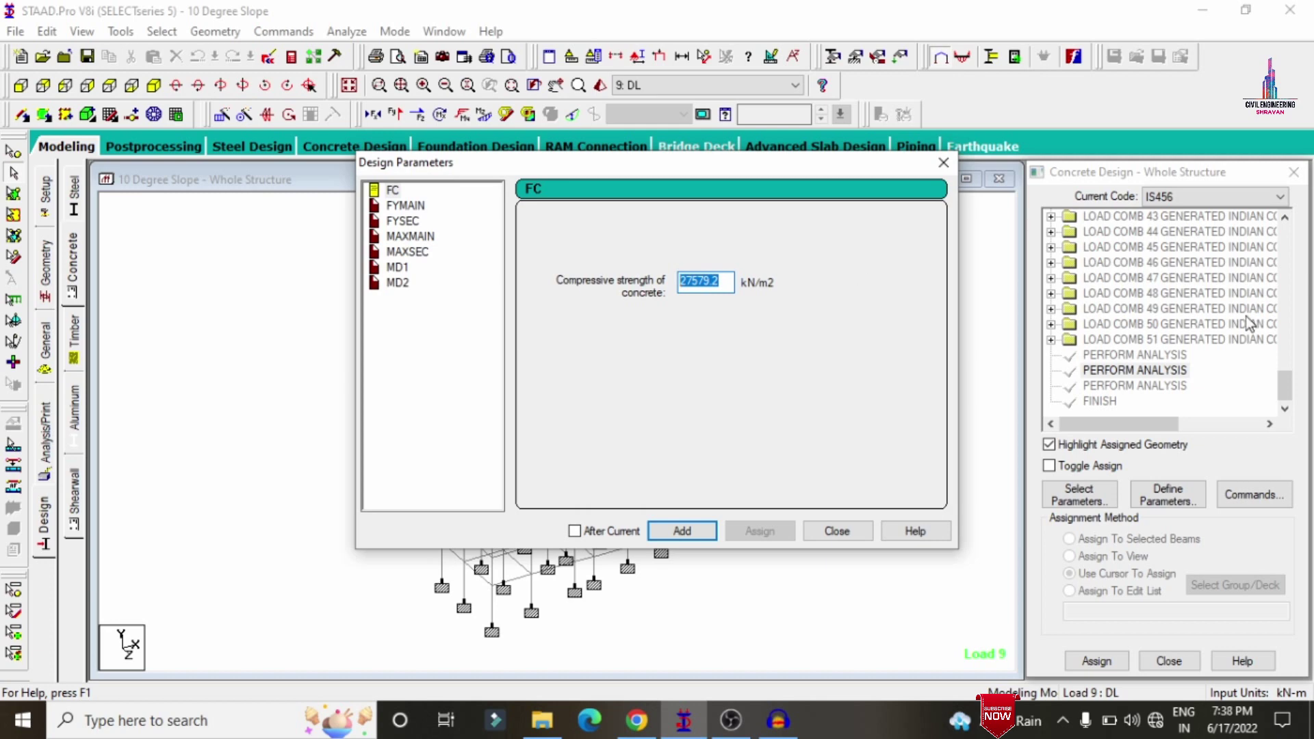
text(30000)
scroll(1250, 323, up, 20)
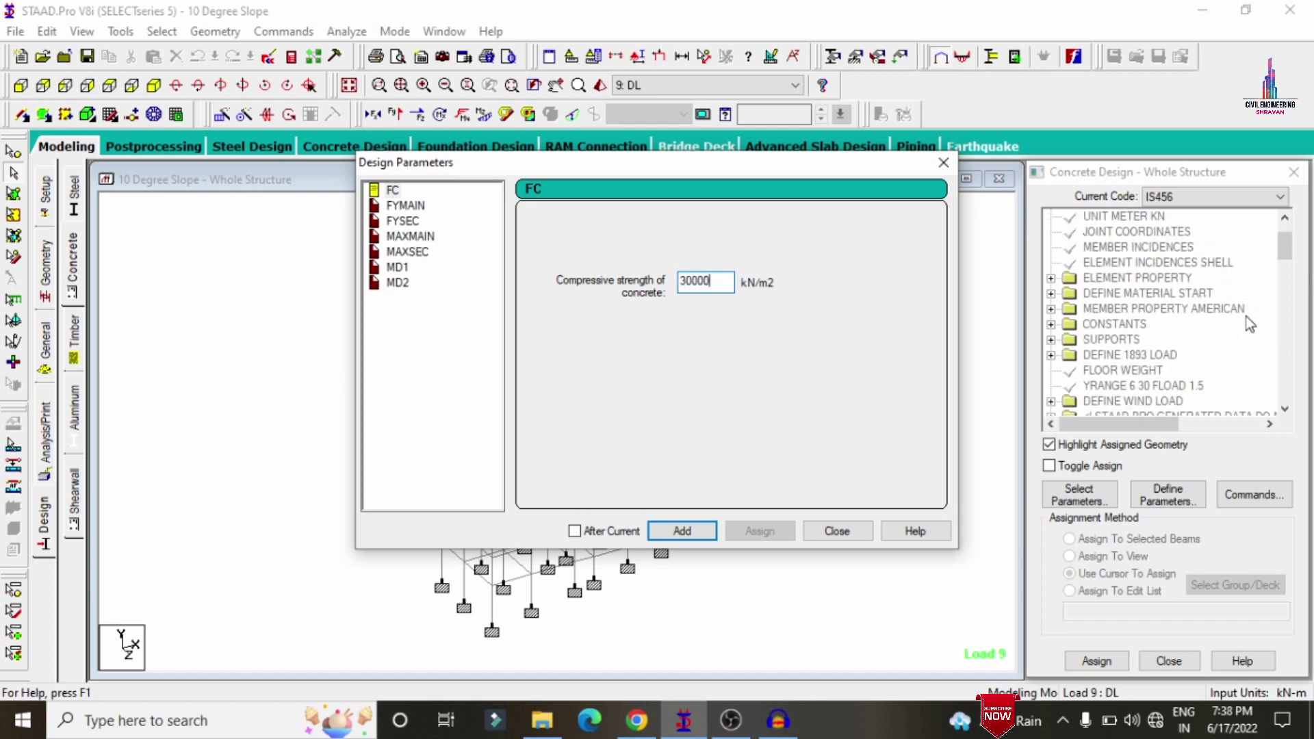
Step: Add the FYMAIN parameter with a main reinforcement yield strength of 500000 kN/m2
click(408, 206)
key(Tab)
text(50)
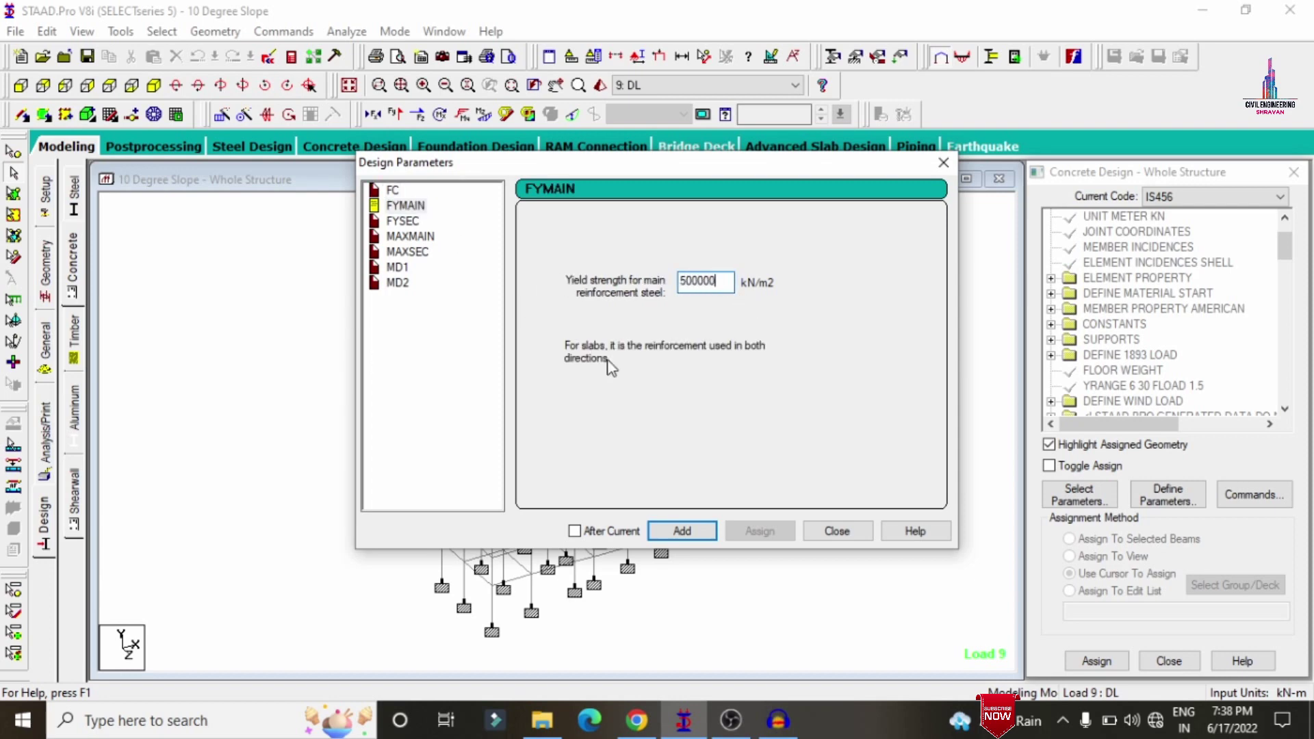
click(674, 529)
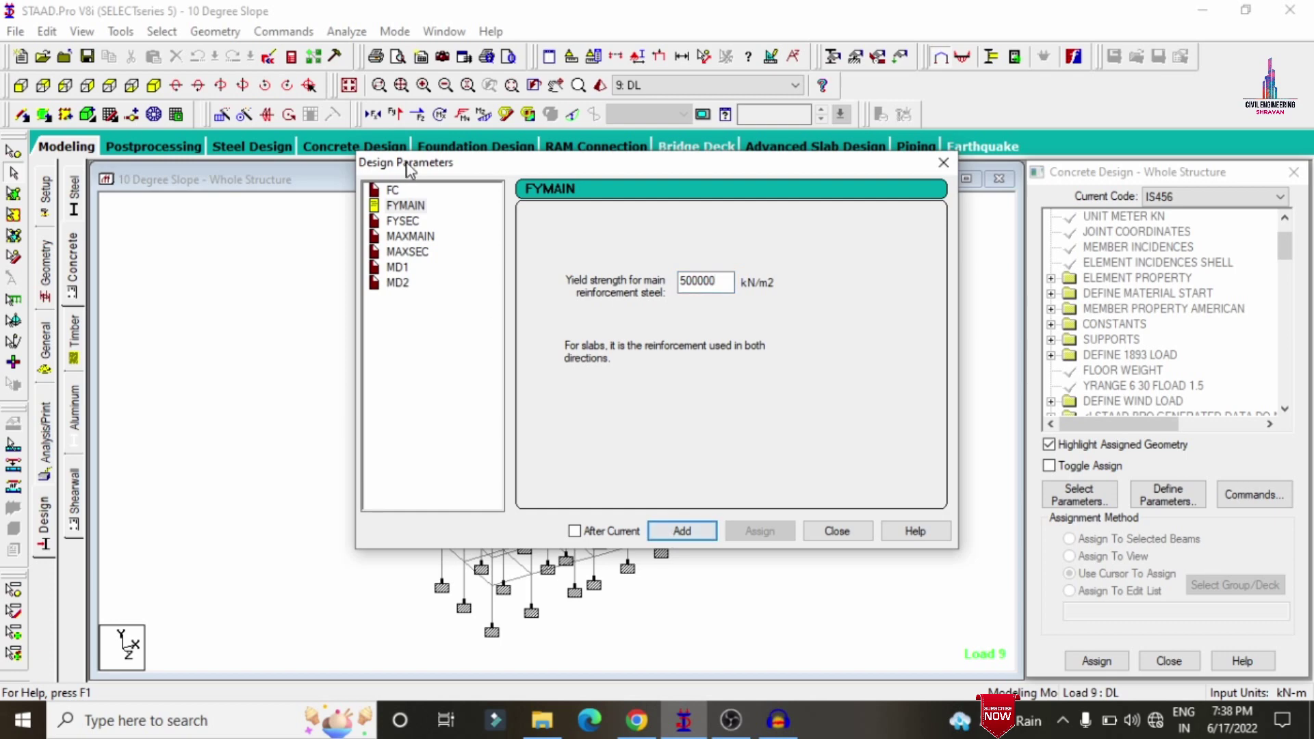
Step: Add the FYSEC parameter with a shear reinforcement yield strength of 500000 kN/m2
click(405, 235)
click(401, 221)
double_click(718, 286)
text(500000)
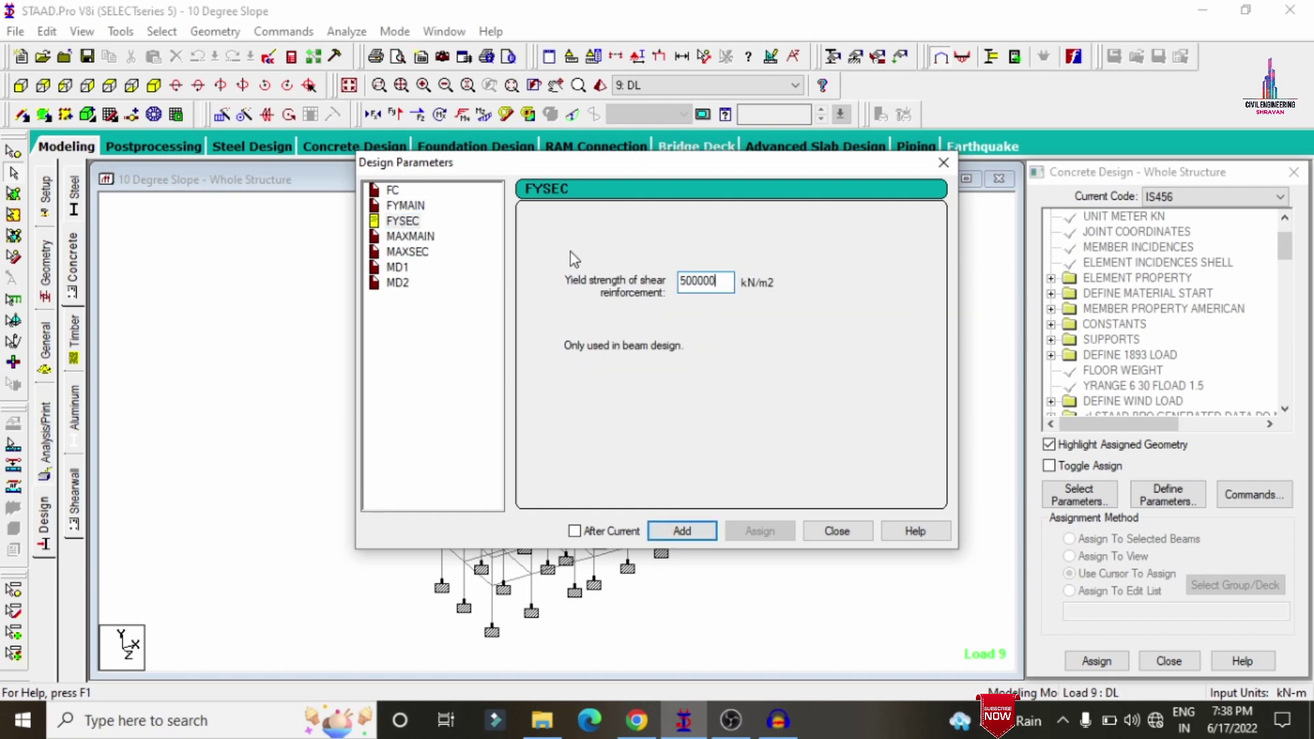
click(703, 532)
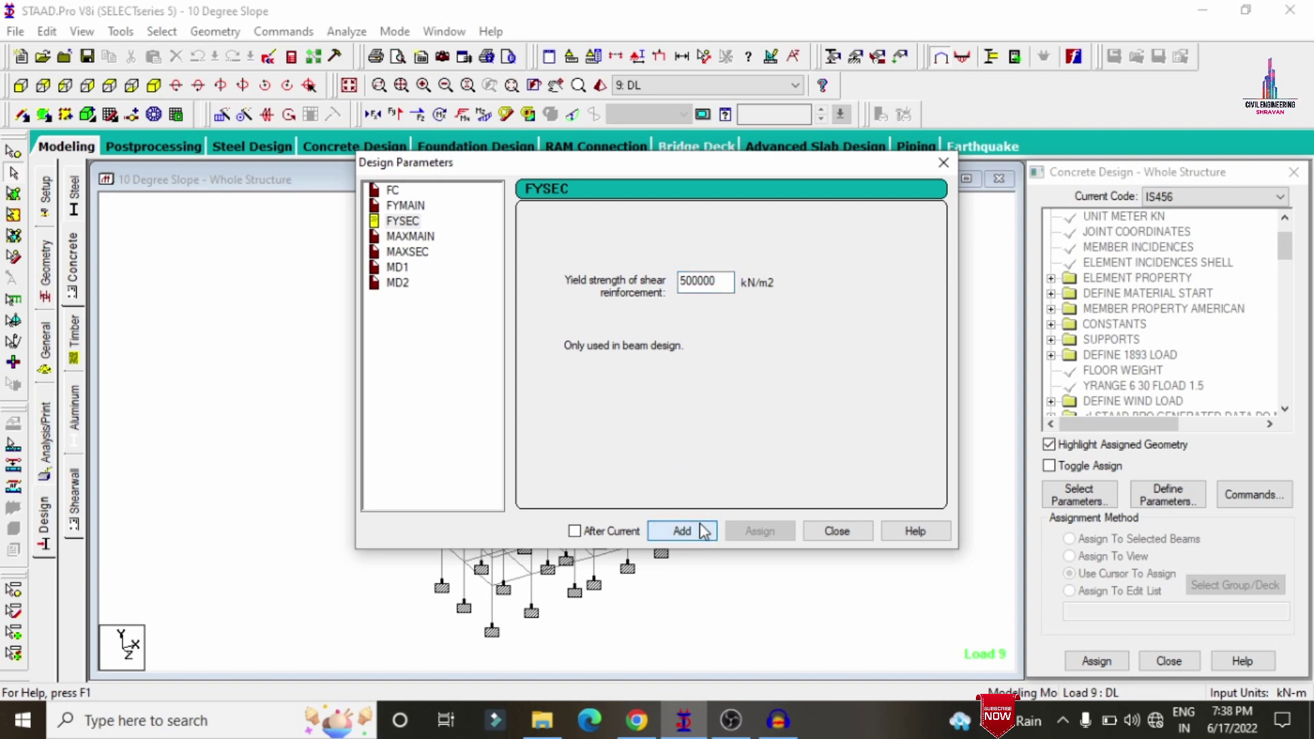
Step: Add the bar size parameters MAXMAIN 16 mm, MAXSEC 12 mm, MD1 12 mm and MD2 12 mm, and finish defining parameters
click(403, 235)
click(552, 305)
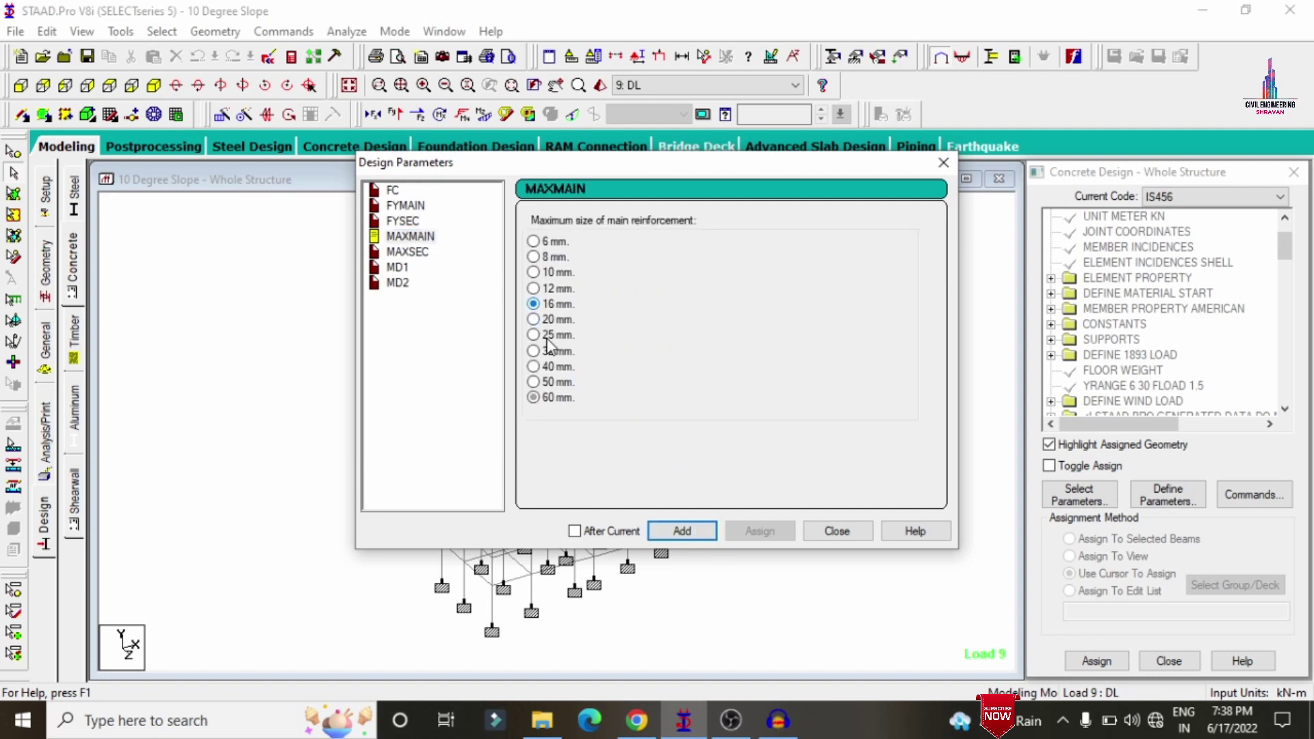
click(683, 532)
click(399, 252)
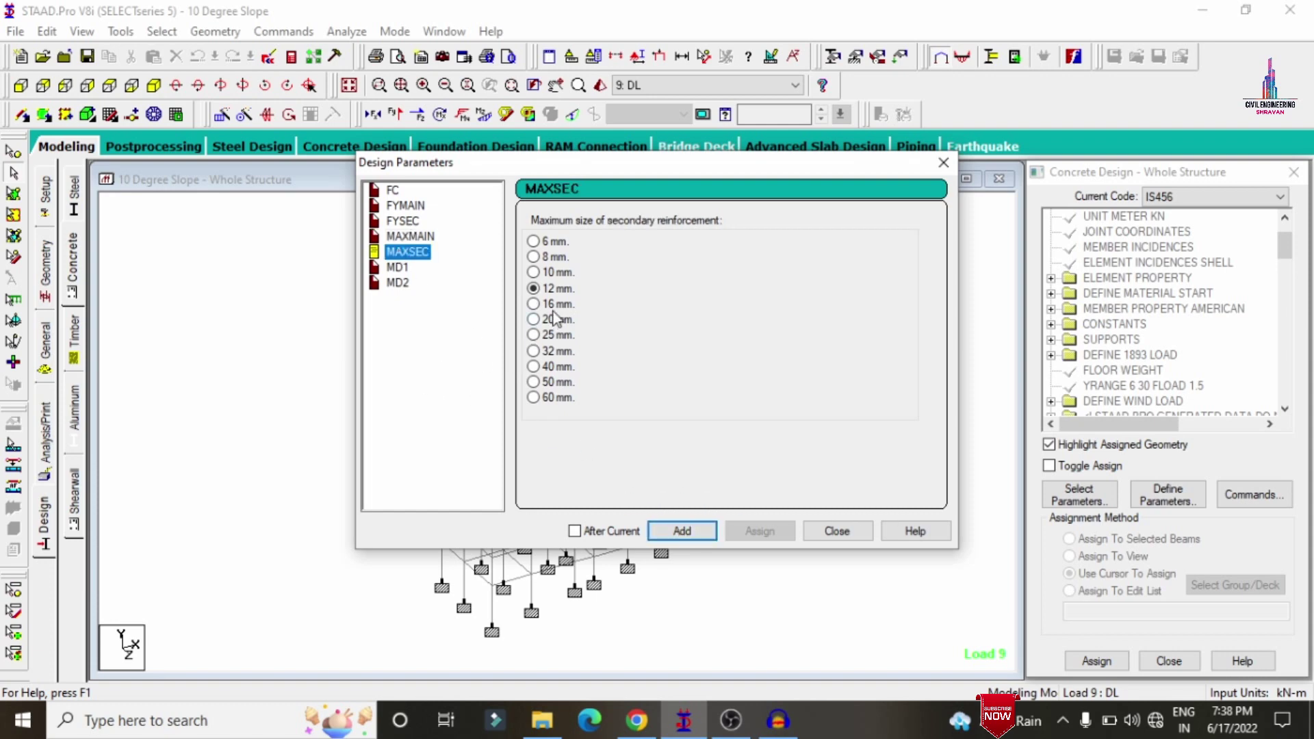
click(683, 533)
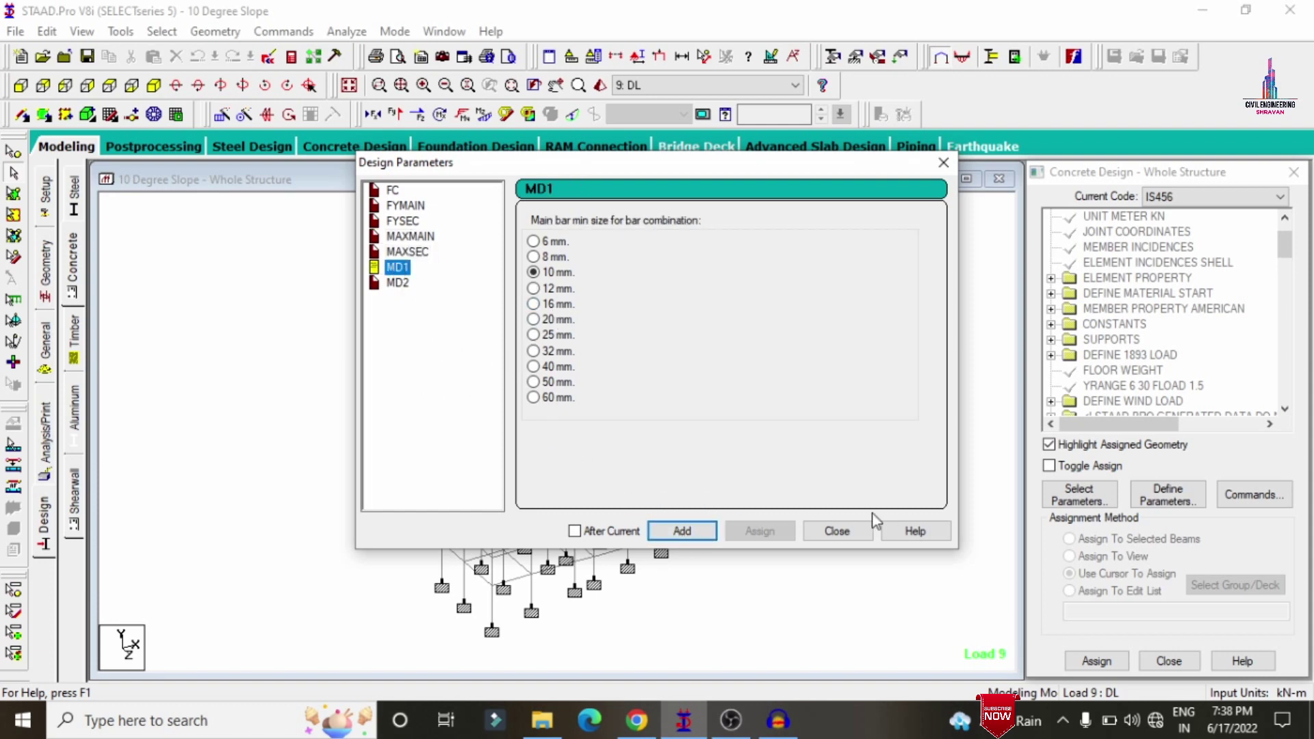
click(694, 535)
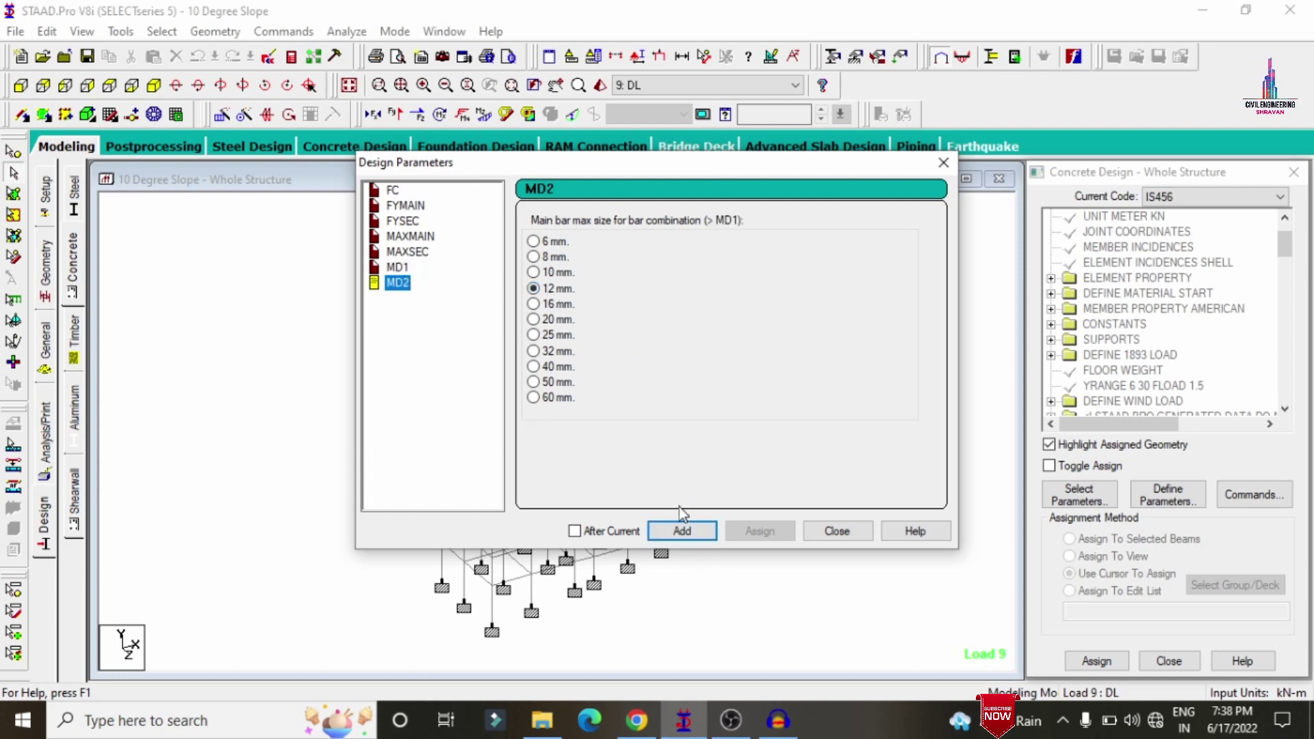
click(838, 532)
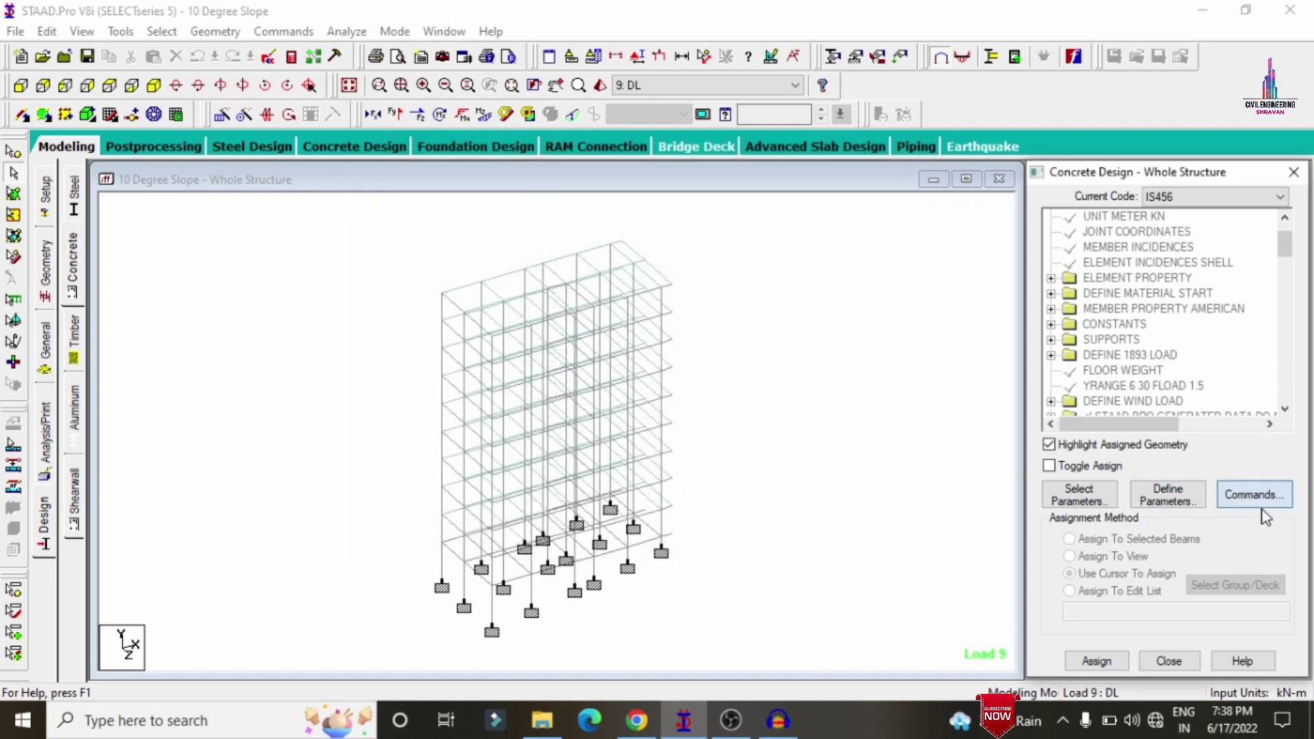
Step: Add the Design Beam and Design Column commands to the concrete design
click(1256, 495)
click(788, 280)
click(1035, 579)
click(825, 295)
click(1035, 579)
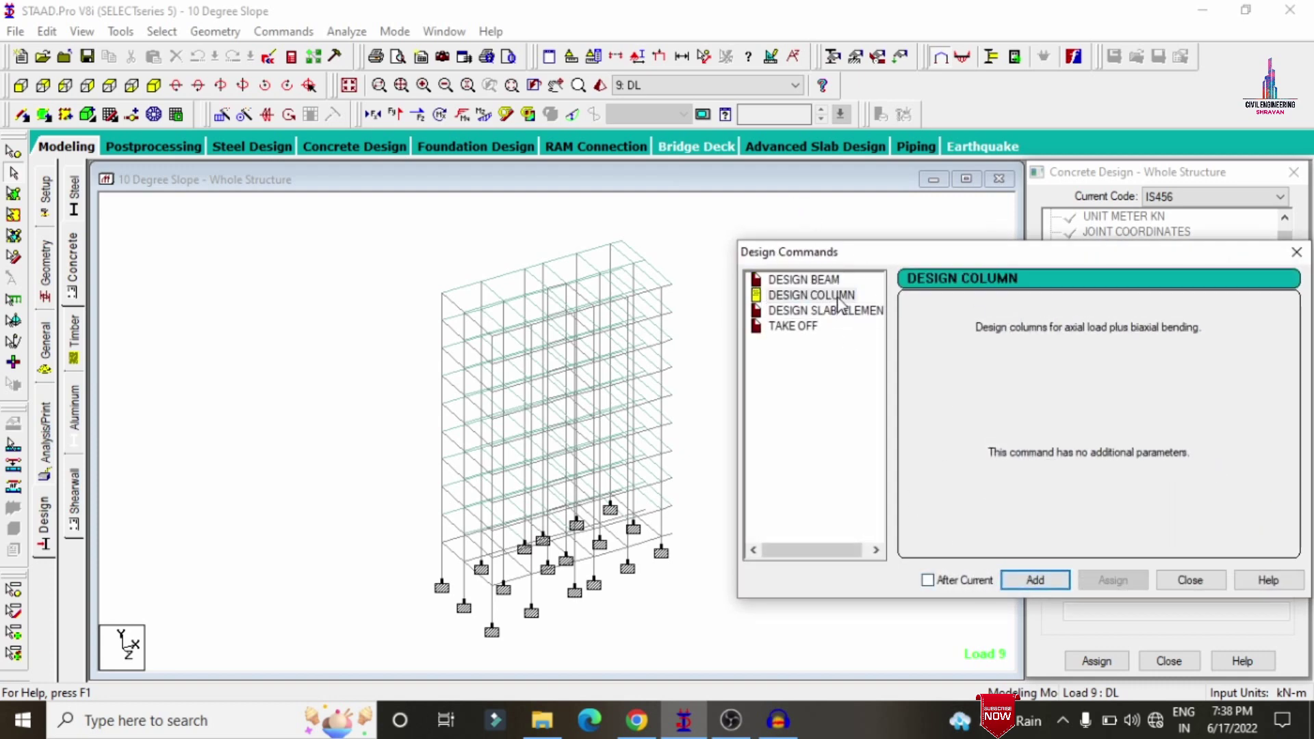
Step: Add the Design Slab/Element and Take Off commands to the concrete design and finish adding commands
click(842, 311)
click(1034, 580)
click(798, 311)
click(789, 327)
click(1024, 581)
click(1188, 580)
Step: Assign the FC 30000 parameter to the whole structure using Assign To View
drag(1291, 258, 1285, 380)
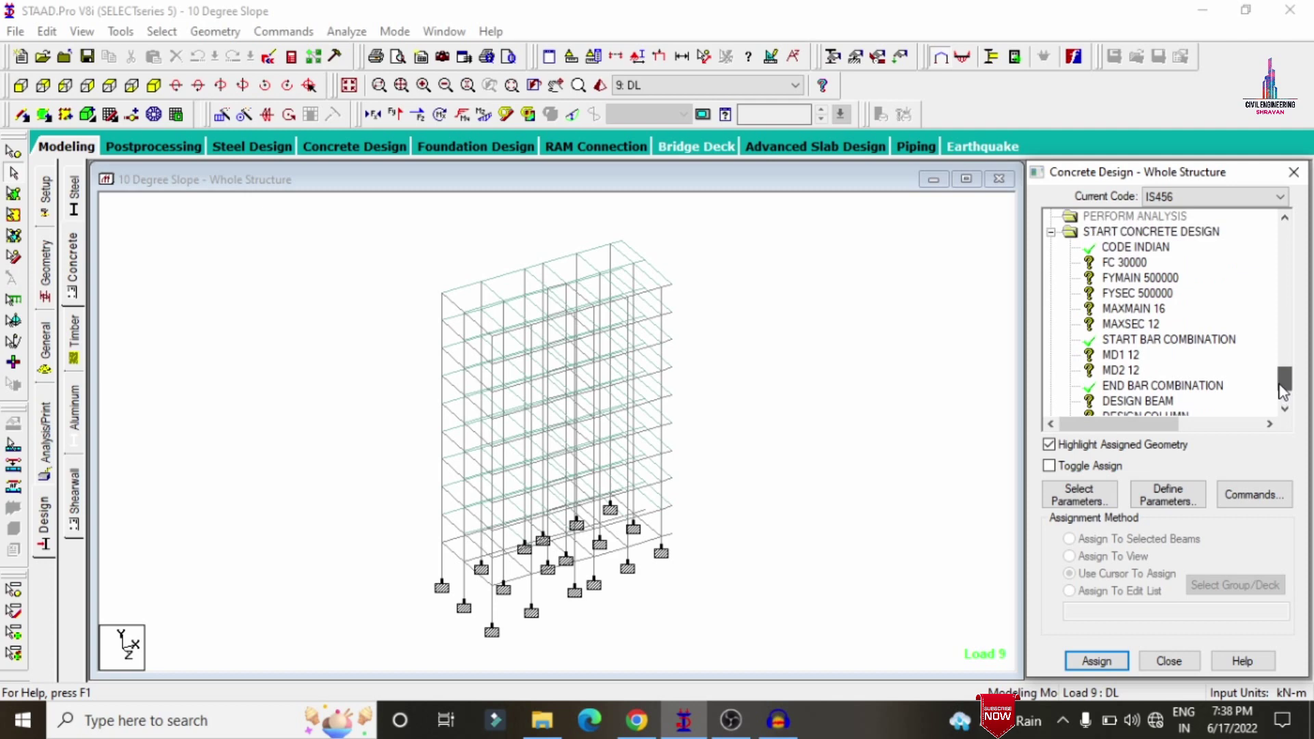
click(1123, 263)
click(1094, 556)
click(1093, 659)
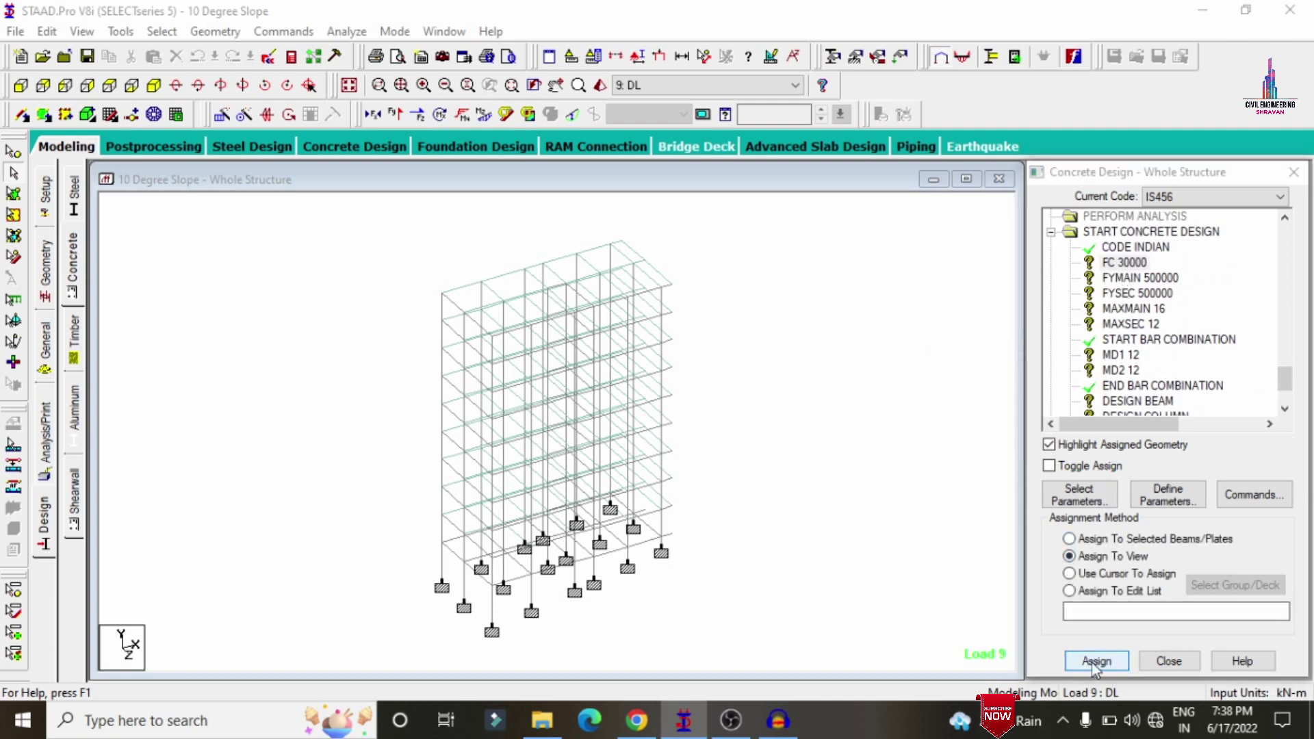
click(1172, 470)
Step: Assign the FYMAIN 500000 parameter to the whole structure using Assign To View
click(1137, 277)
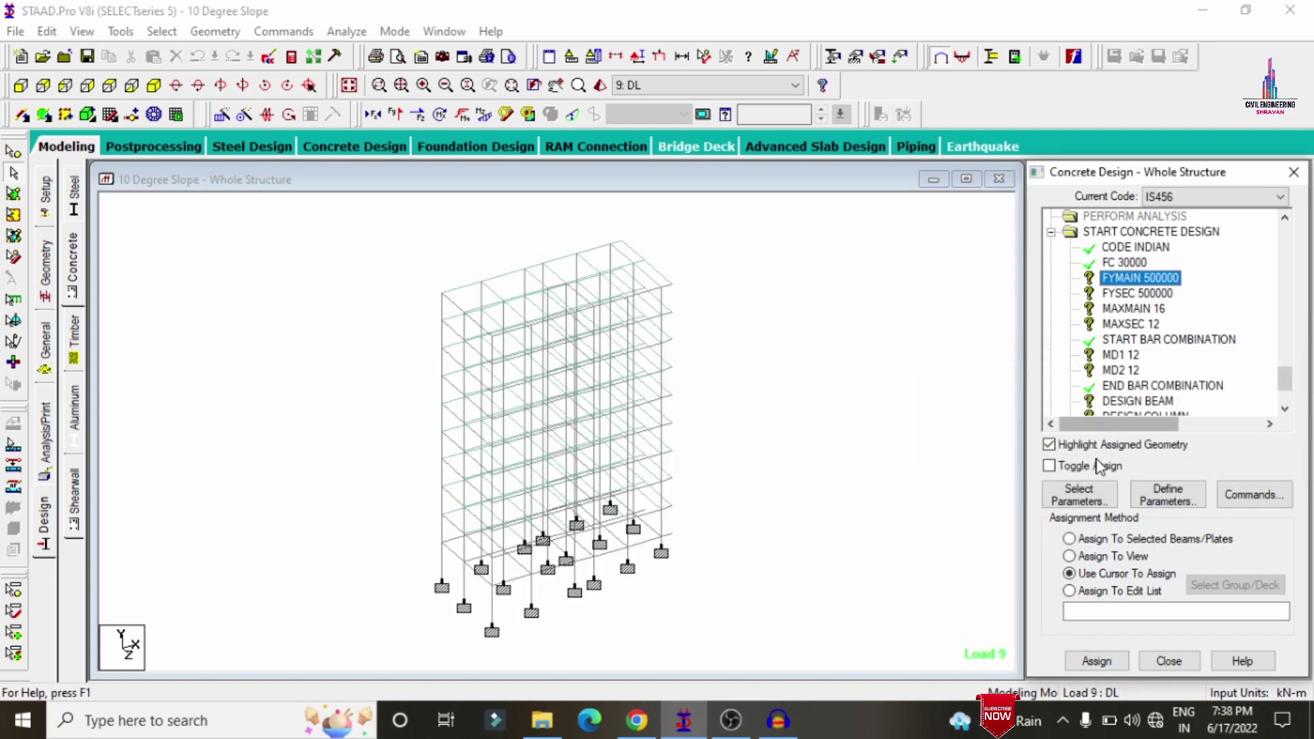
click(1094, 556)
click(1093, 556)
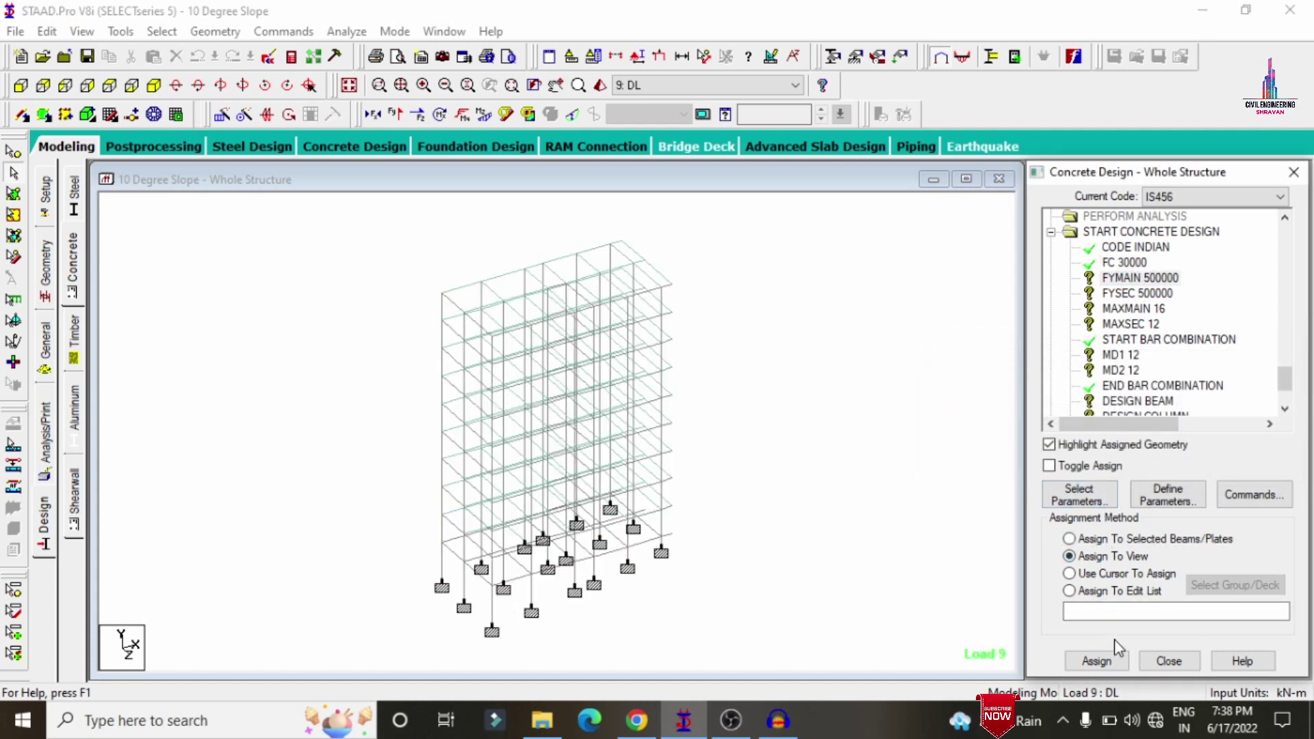
click(1097, 660)
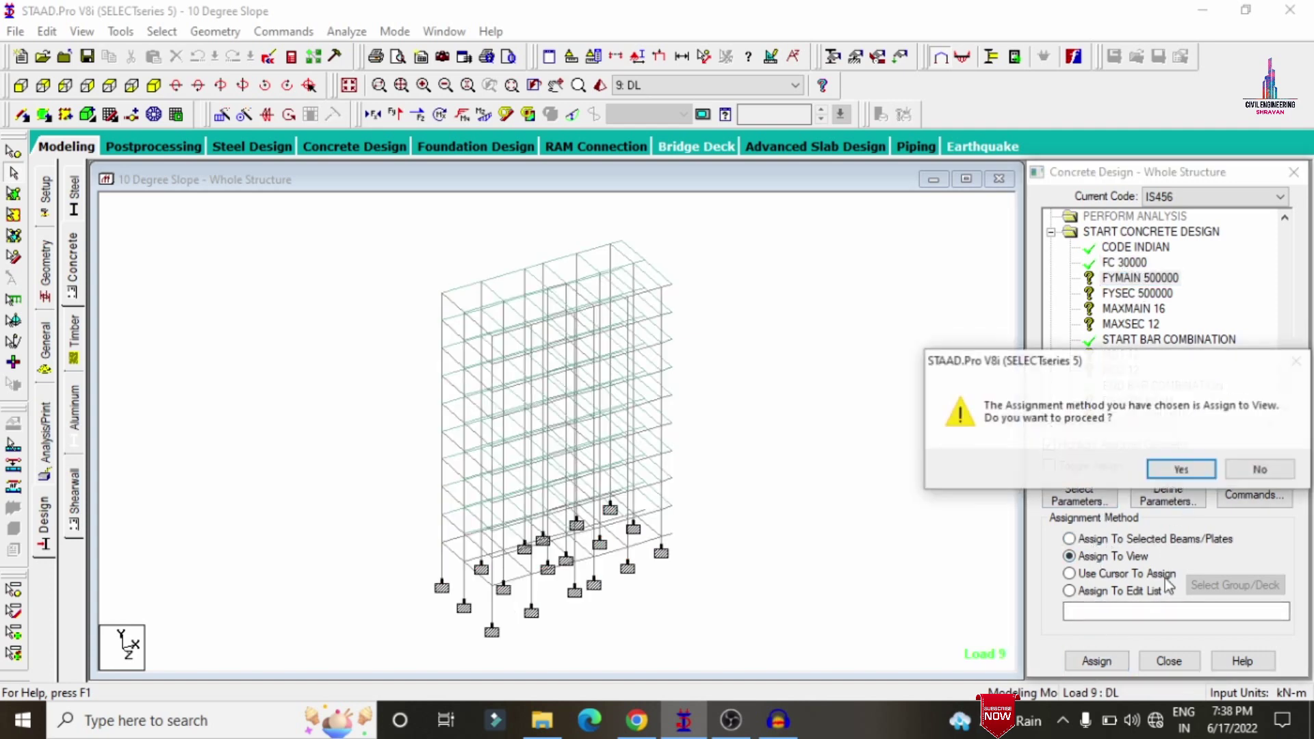
click(1172, 468)
Step: Assign the FYSEC 500000 parameter to the whole structure using Assign To View
click(1136, 293)
click(1095, 555)
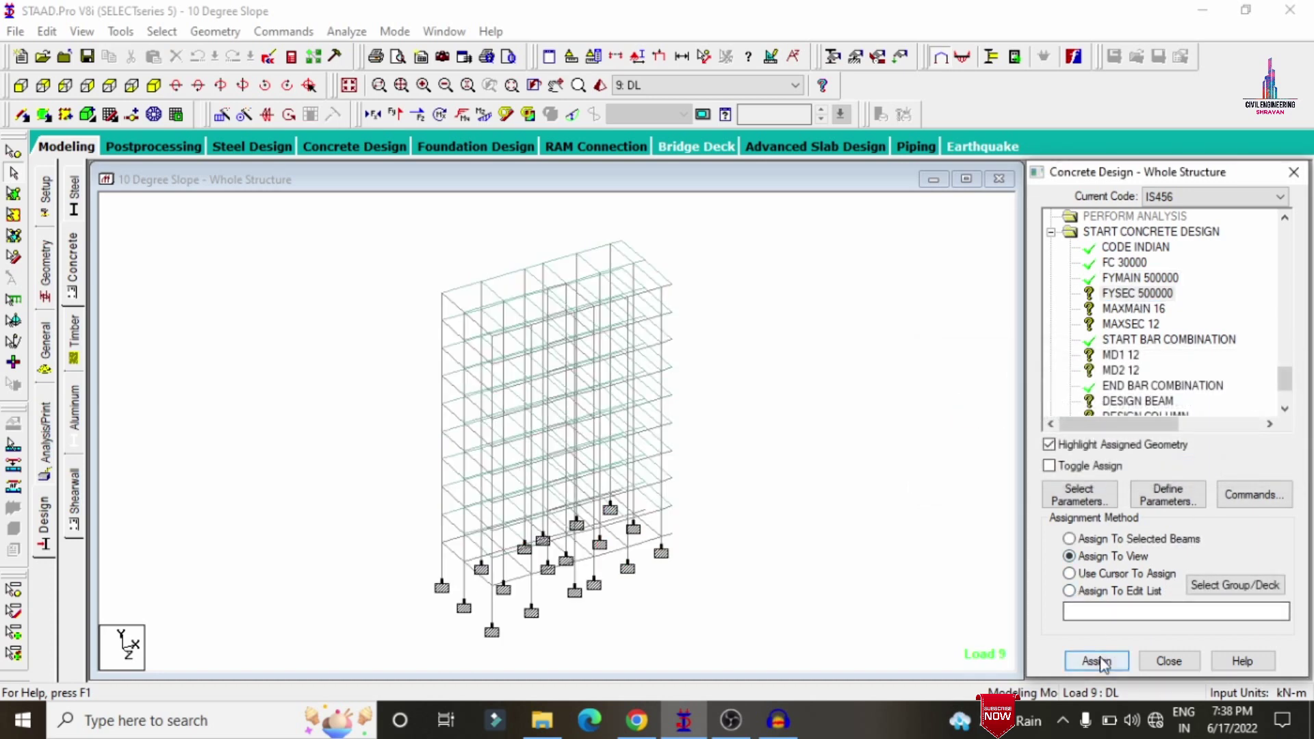
click(1097, 661)
click(1178, 468)
Step: Assign the MAXMAIN 16 parameter to the whole structure using Assign To View
click(1105, 308)
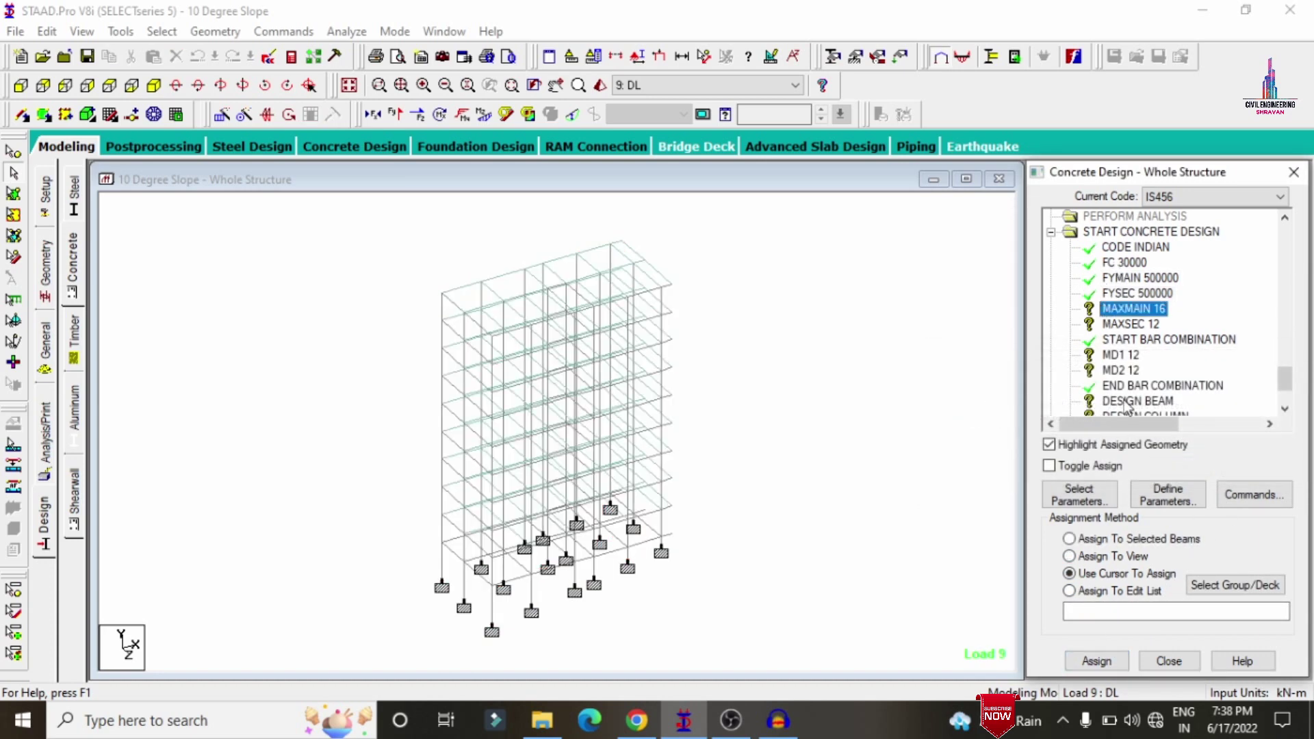
click(1095, 555)
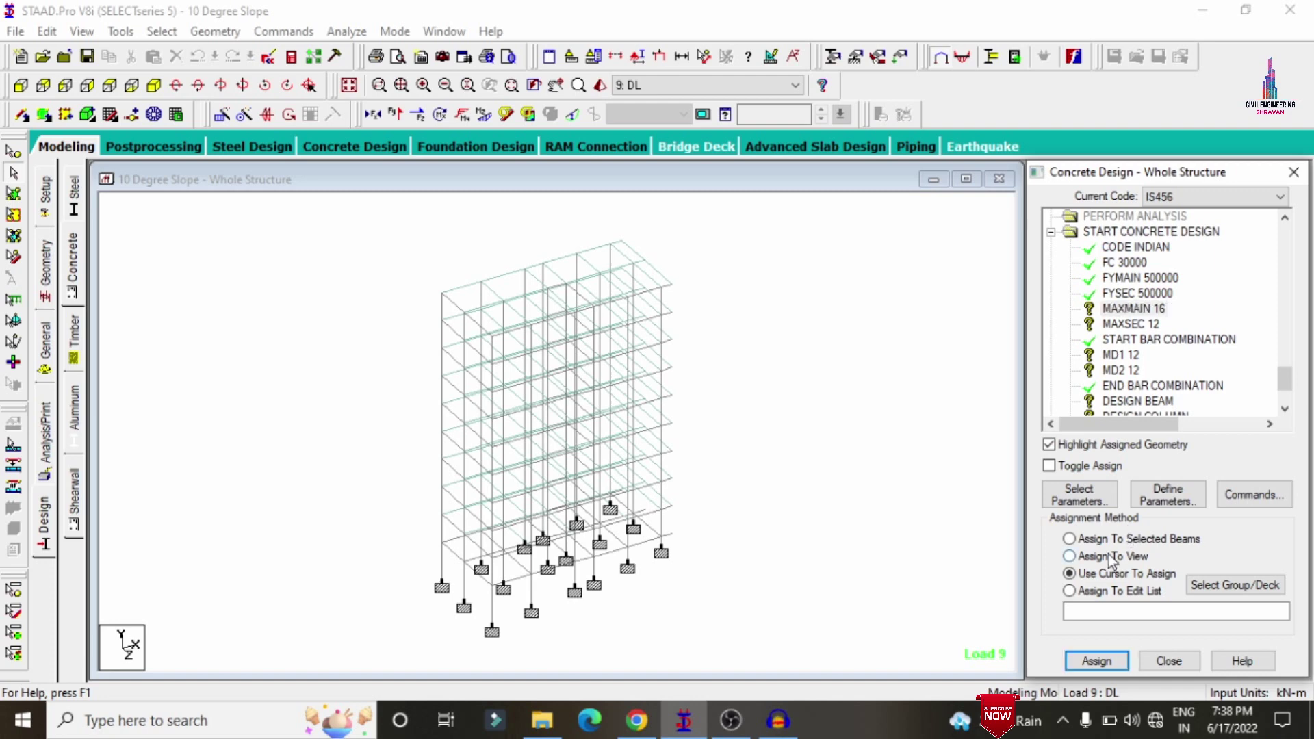
click(1096, 661)
click(1204, 471)
click(1133, 309)
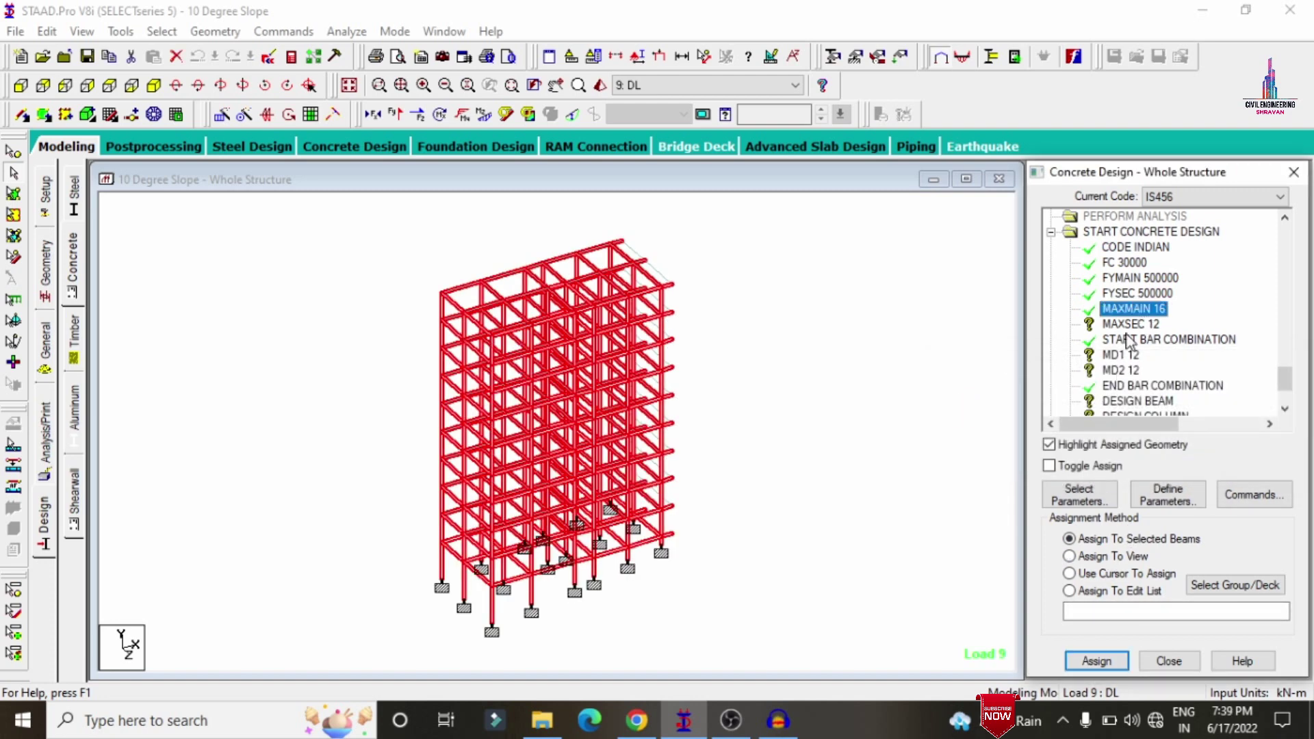
Step: Assign the MAXSEC 12 parameter to the whole structure using Assign To View
click(1130, 324)
click(1098, 661)
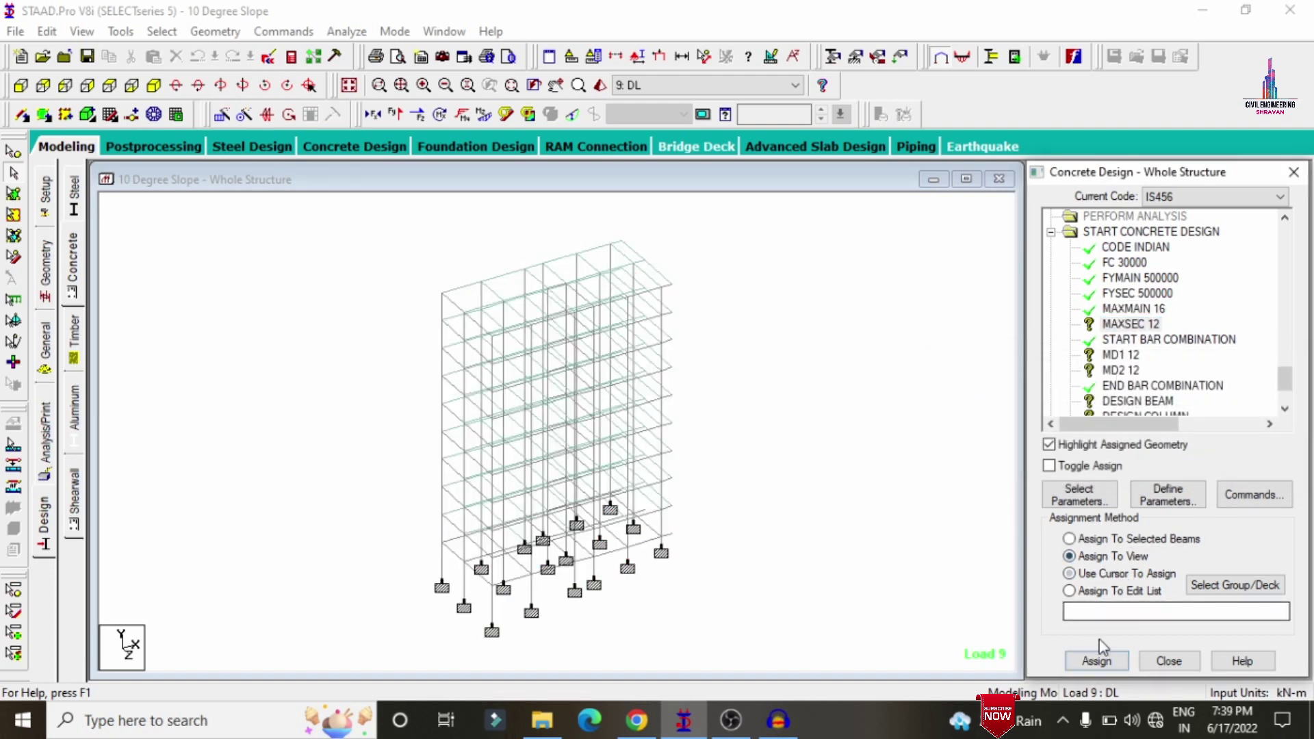
click(1178, 471)
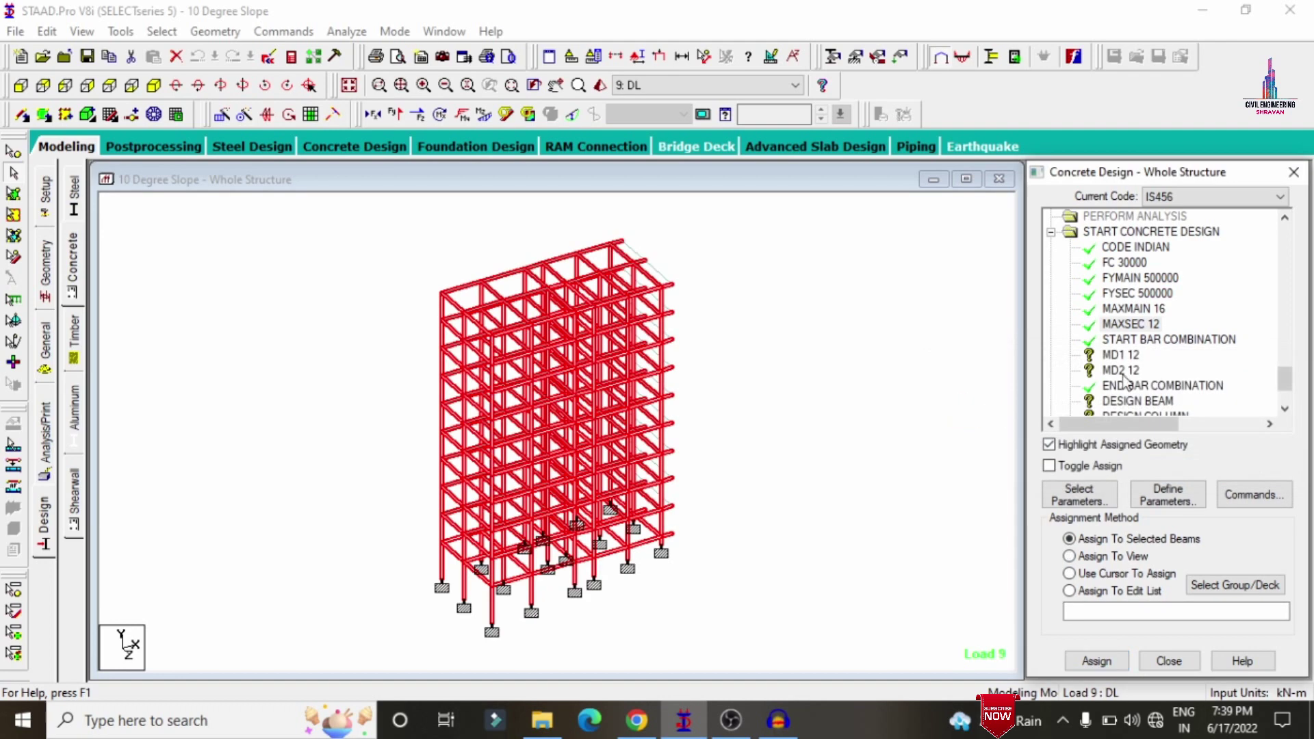
Step: Assign the MD1 12 parameter to the whole structure using Assign To View
click(1121, 355)
click(1097, 557)
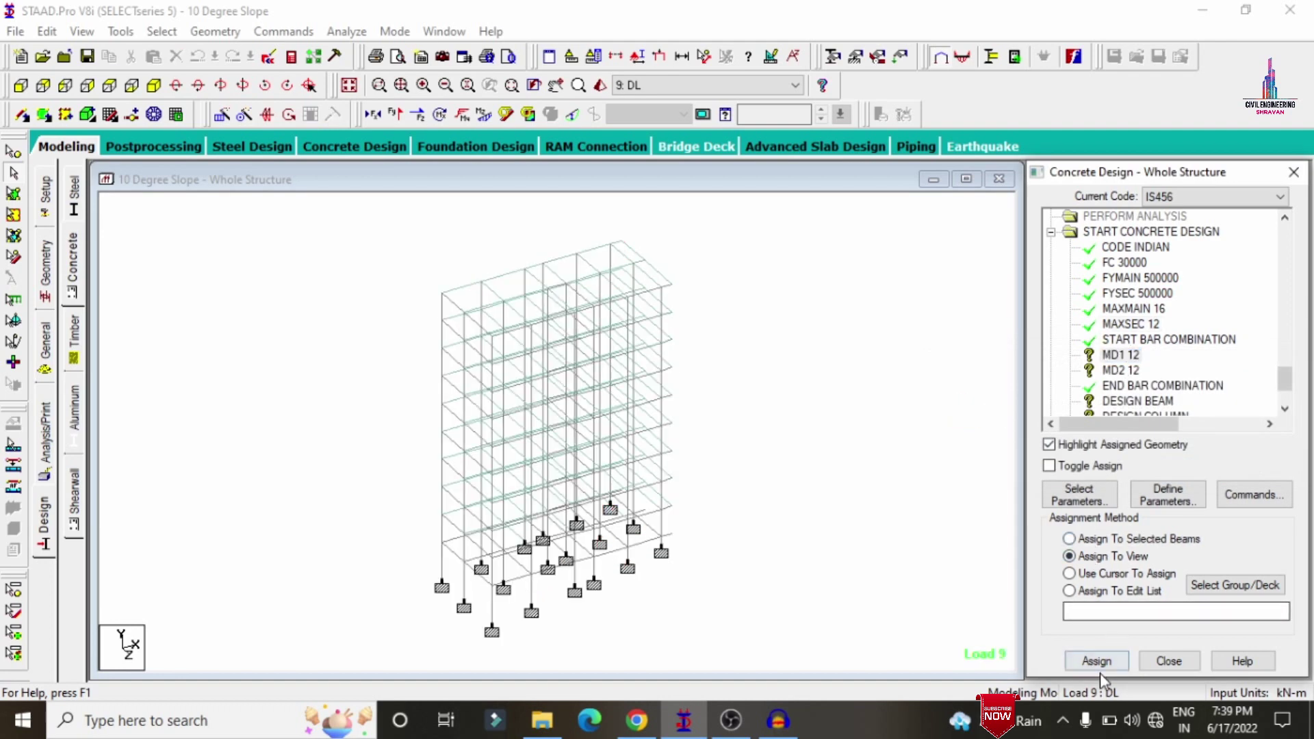
click(1098, 661)
click(1180, 468)
Step: Assign the MD2 12 parameter to the whole structure using Assign To View
click(1121, 370)
click(1097, 557)
click(1097, 661)
click(1179, 469)
Step: Assign the DESIGN BEAM command to all beams parallel to X and Z using Assign To Selected Beams
scroll(1095, 349, down, 2)
click(1128, 325)
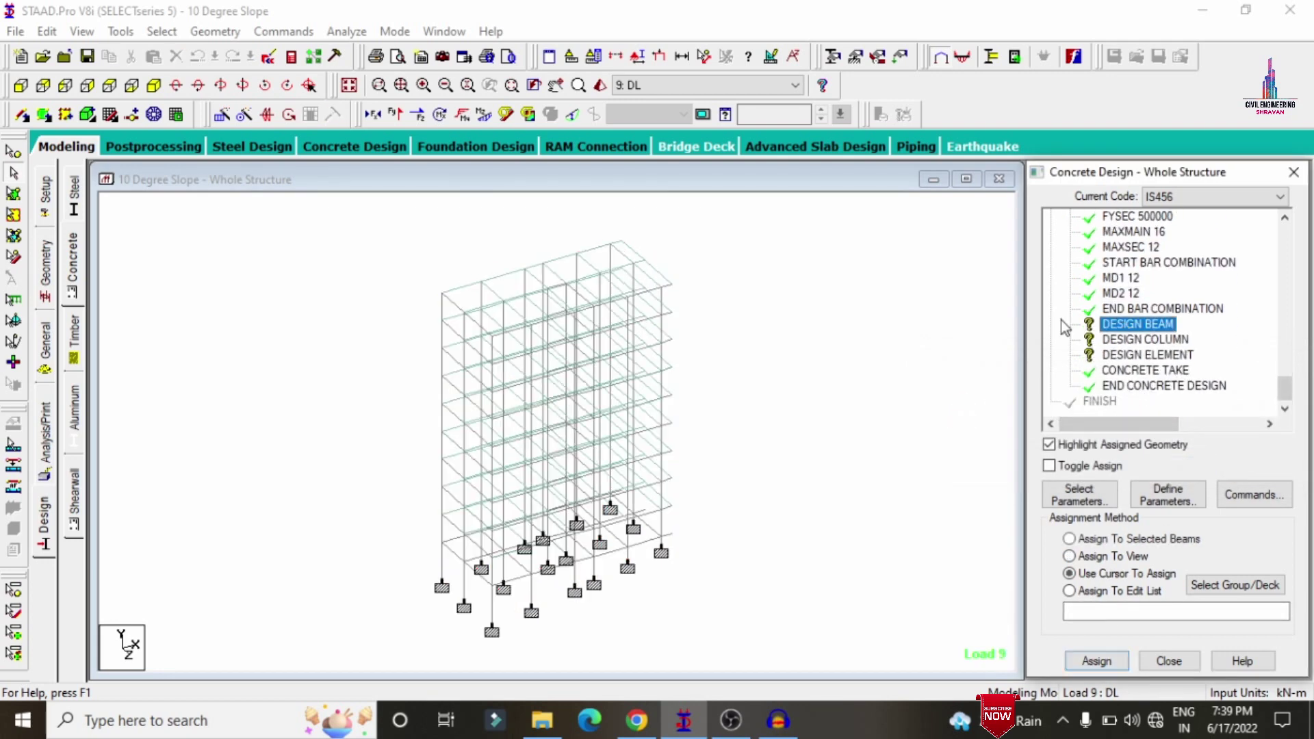
click(162, 31)
mouse_move(225, 377)
click(406, 376)
click(162, 32)
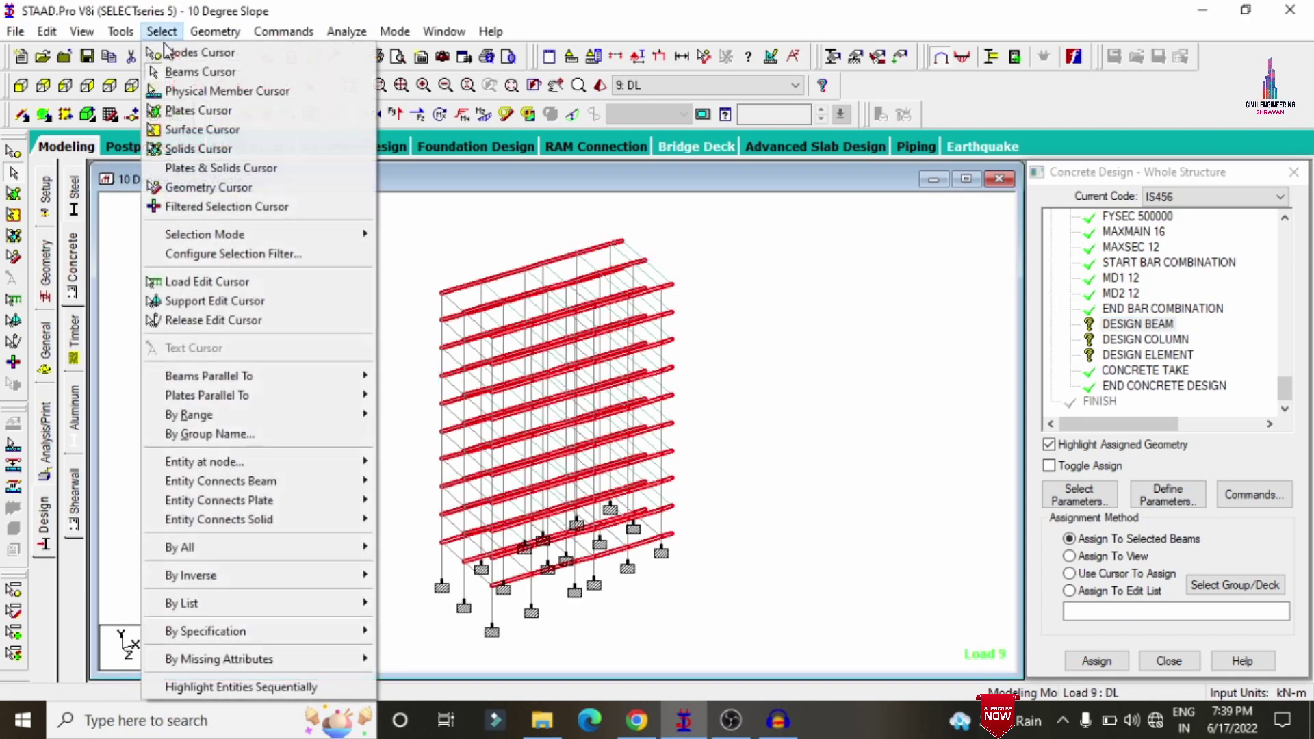
mouse_move(265, 367)
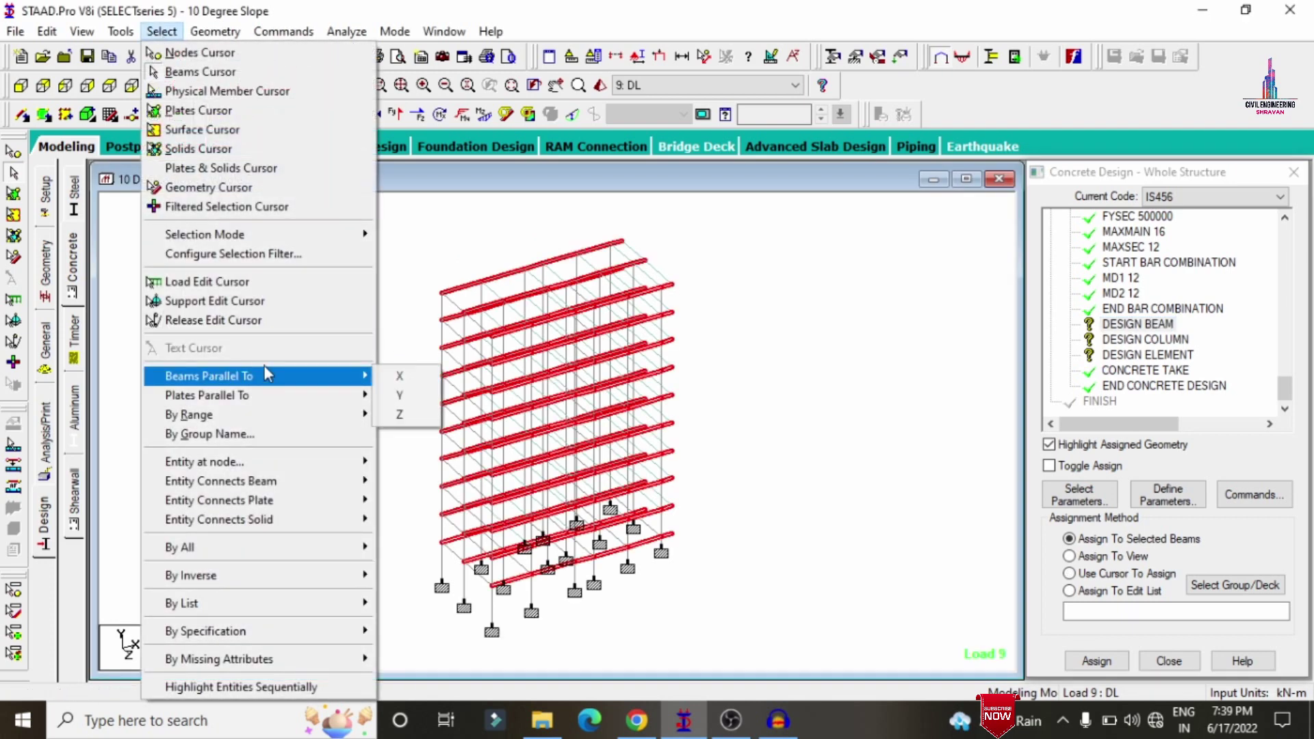
click(400, 415)
click(1097, 661)
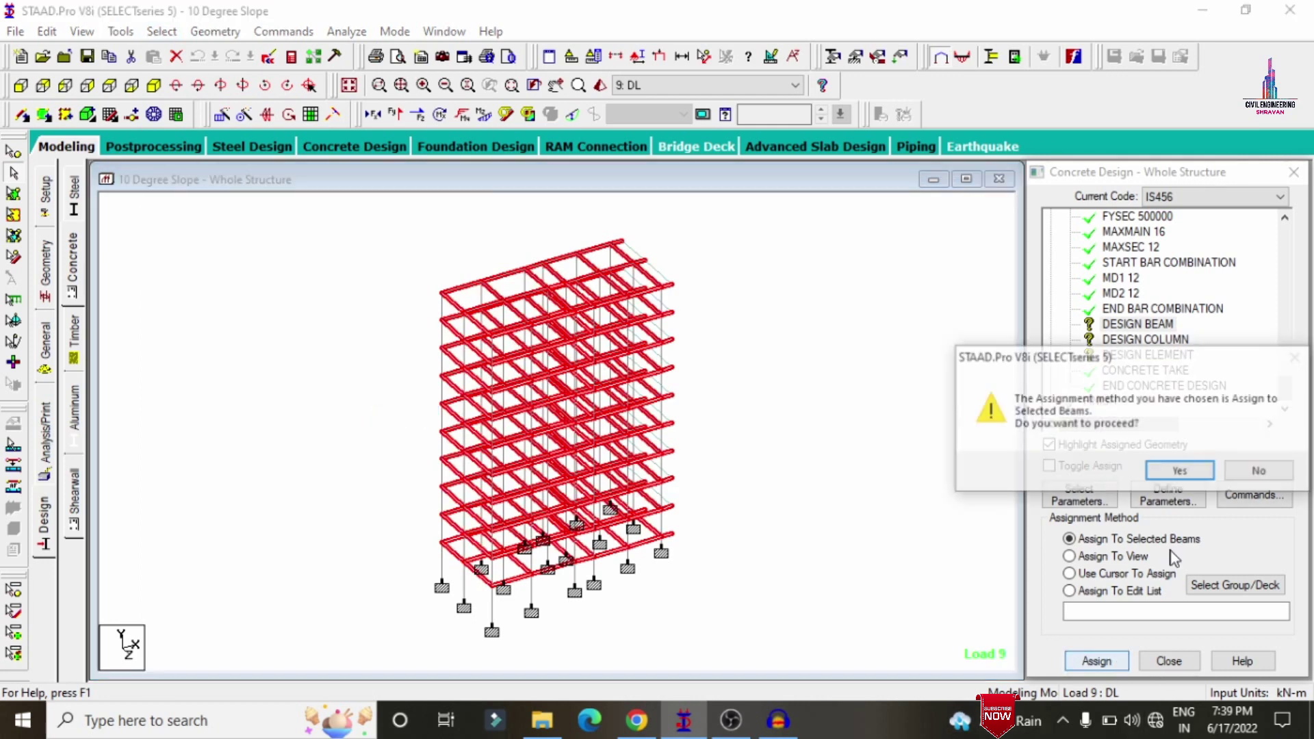
click(1174, 471)
click(1126, 330)
double_click(1126, 334)
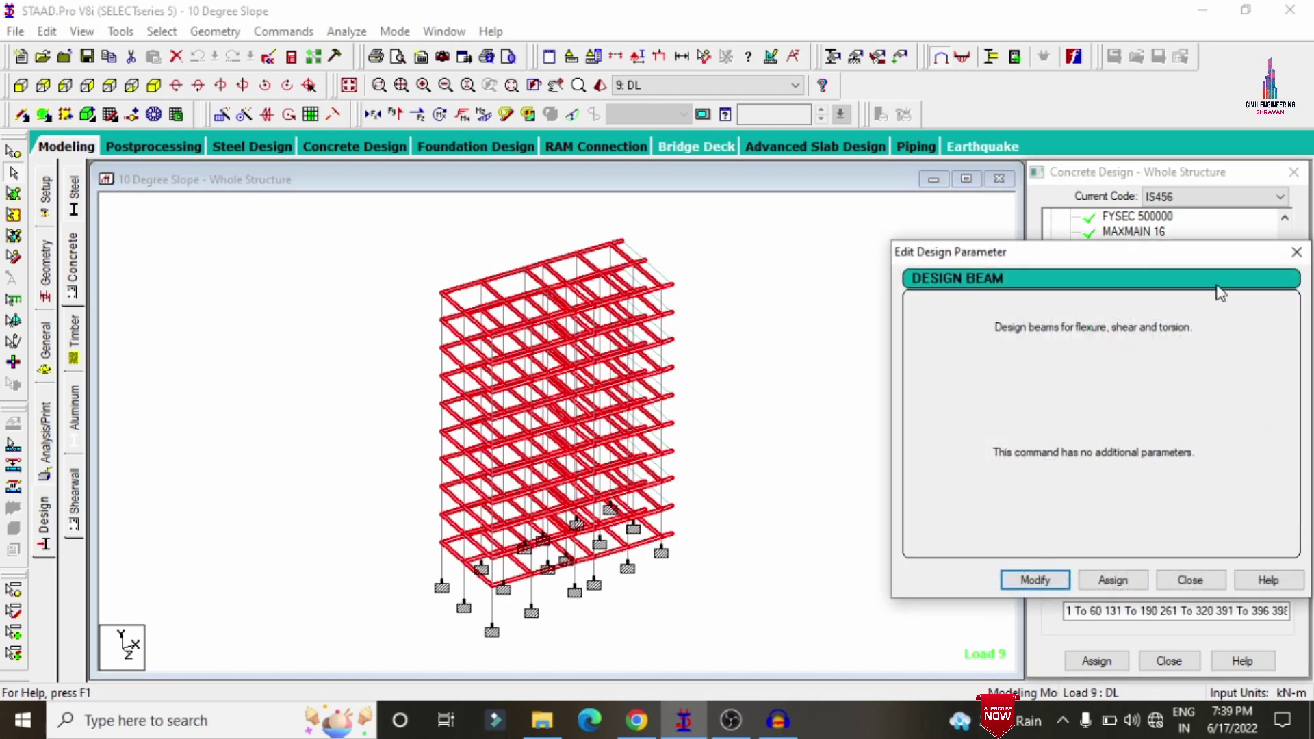
click(1285, 253)
Step: Assign the DESIGN COLUMN command to all members parallel to Y using Assign To Selected Beams
click(1131, 339)
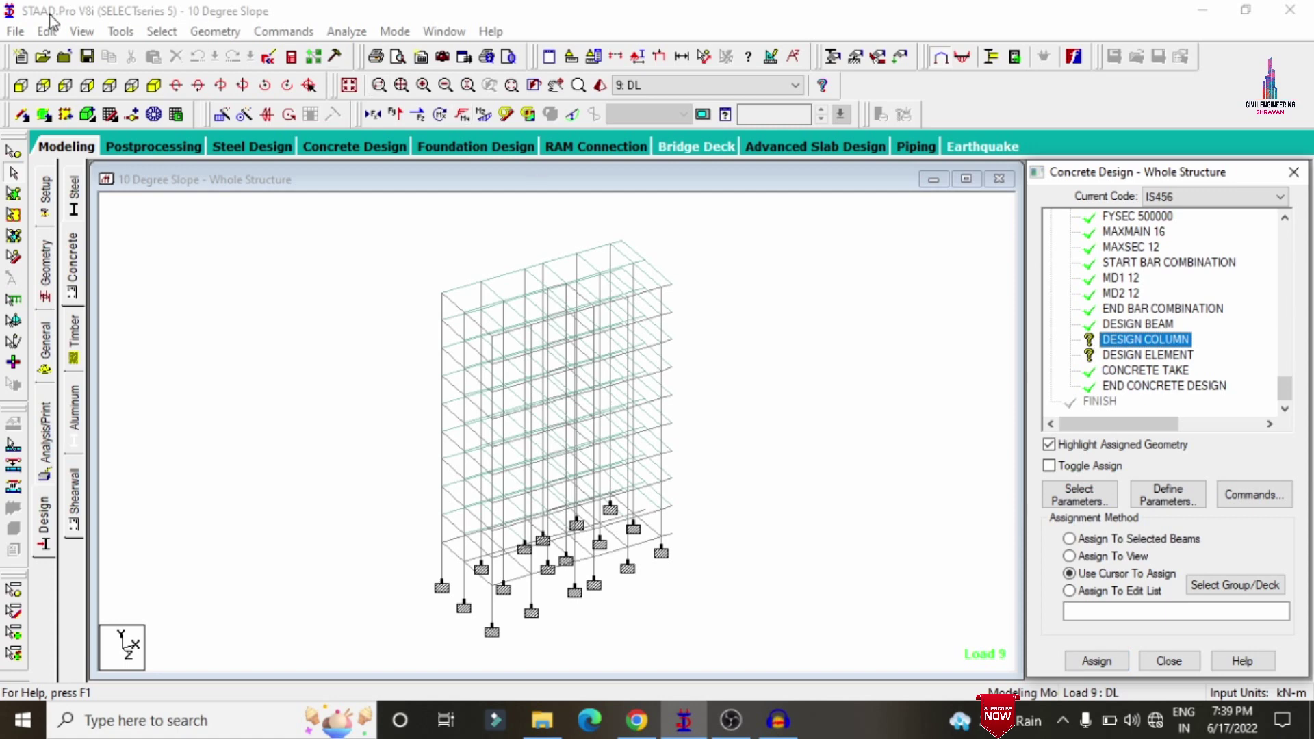
click(173, 32)
mouse_move(269, 385)
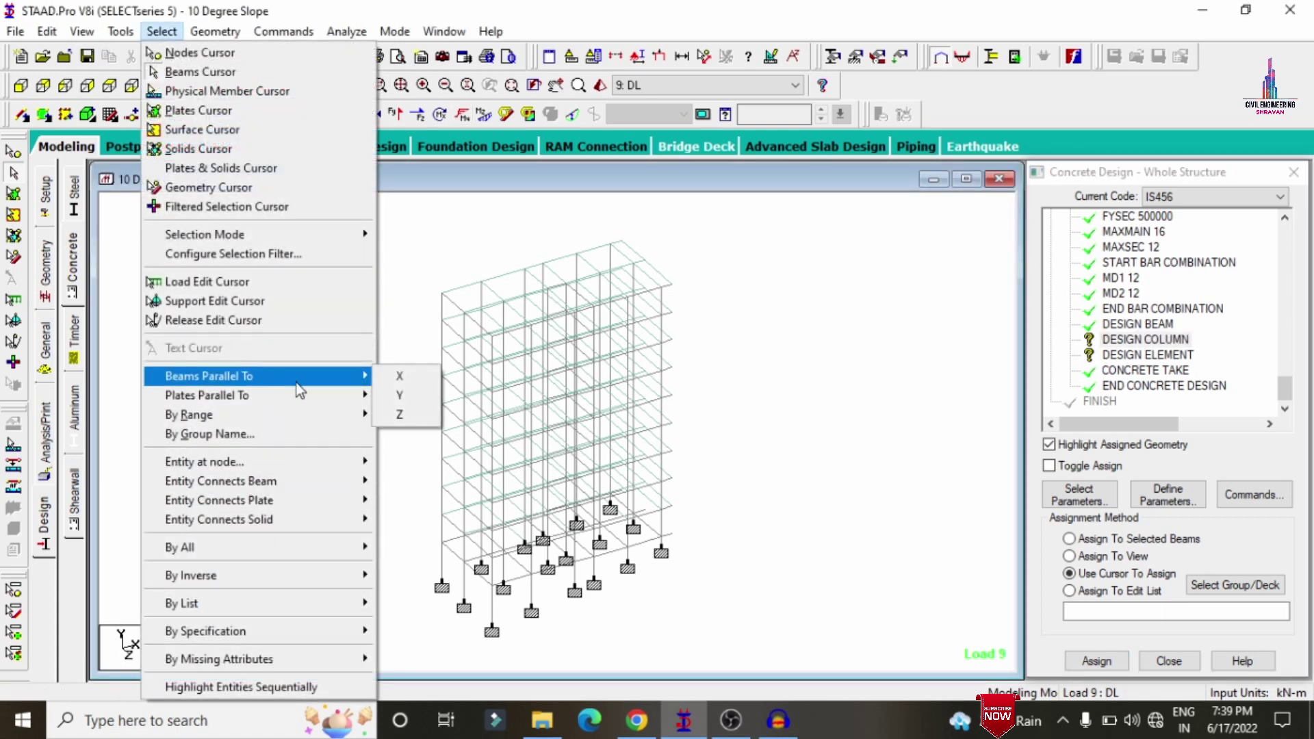
click(396, 396)
click(1096, 661)
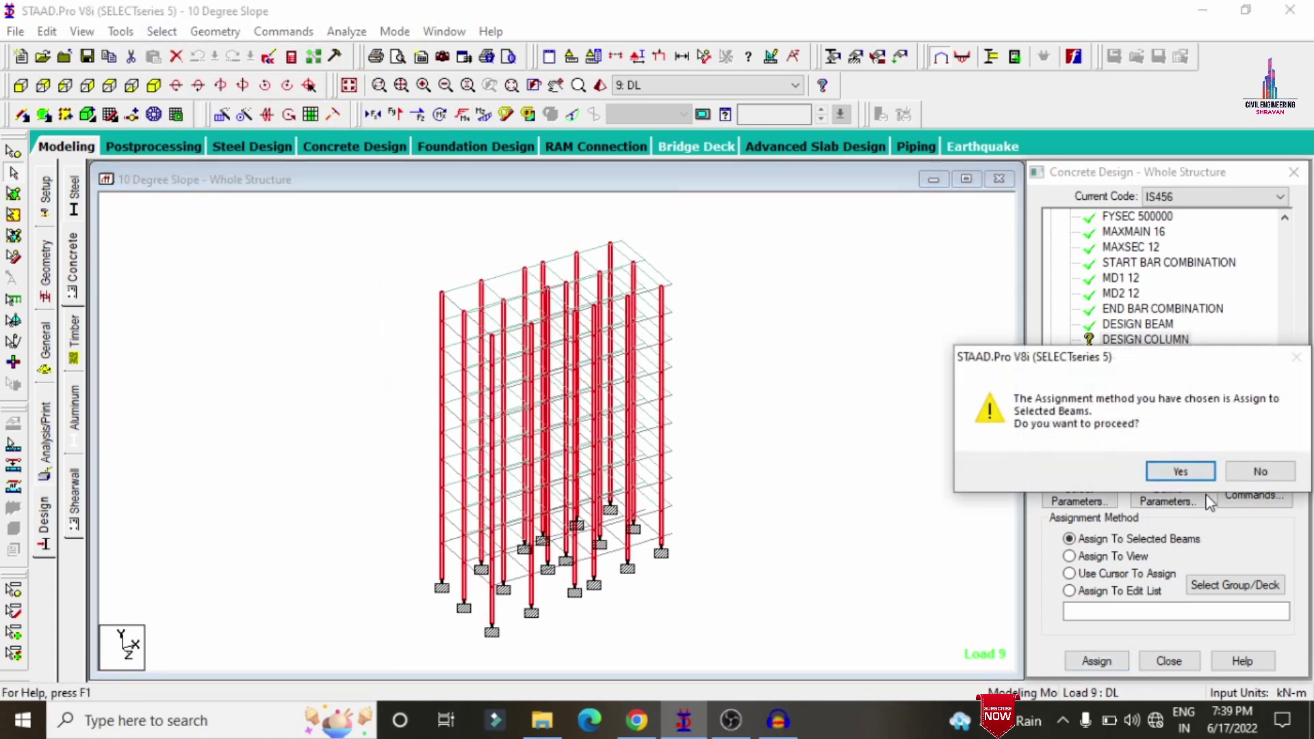
click(1178, 473)
Step: Assign the DESIGN ELEMENT command to all plates using Assign To View
click(1130, 355)
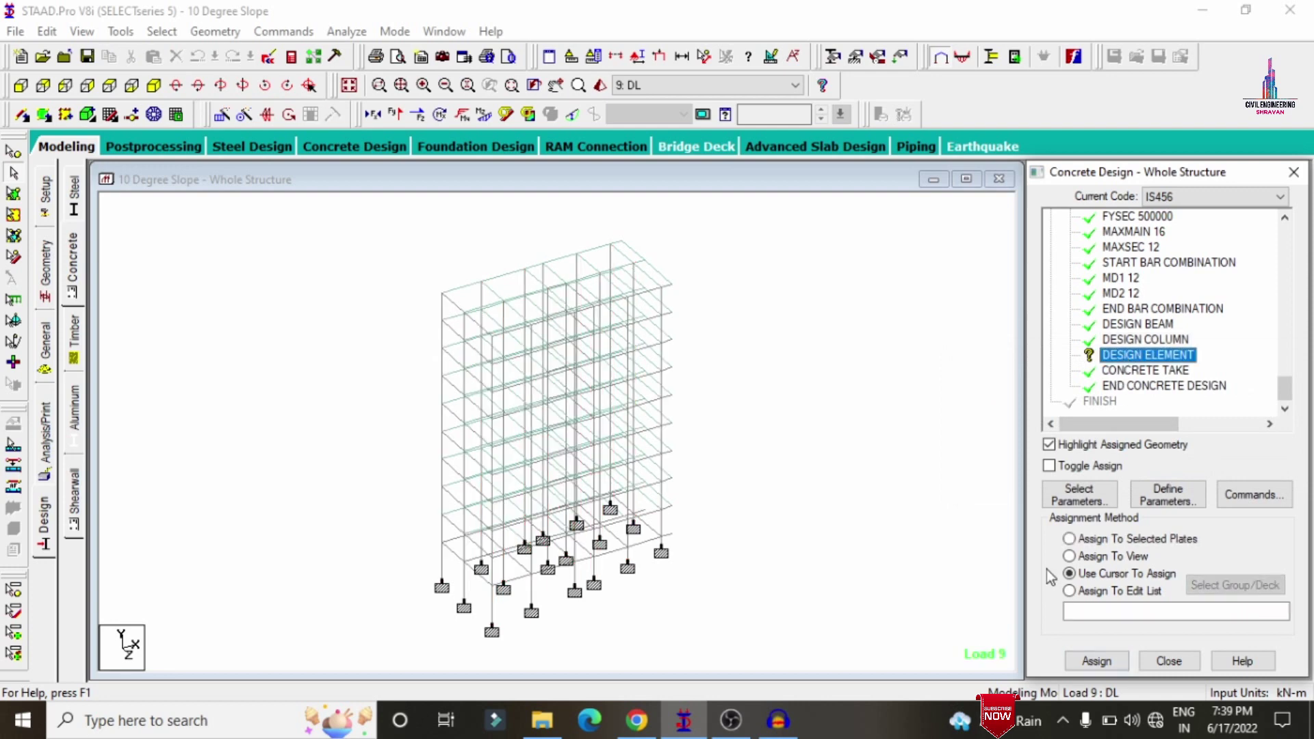
click(1070, 555)
click(1099, 661)
click(1175, 469)
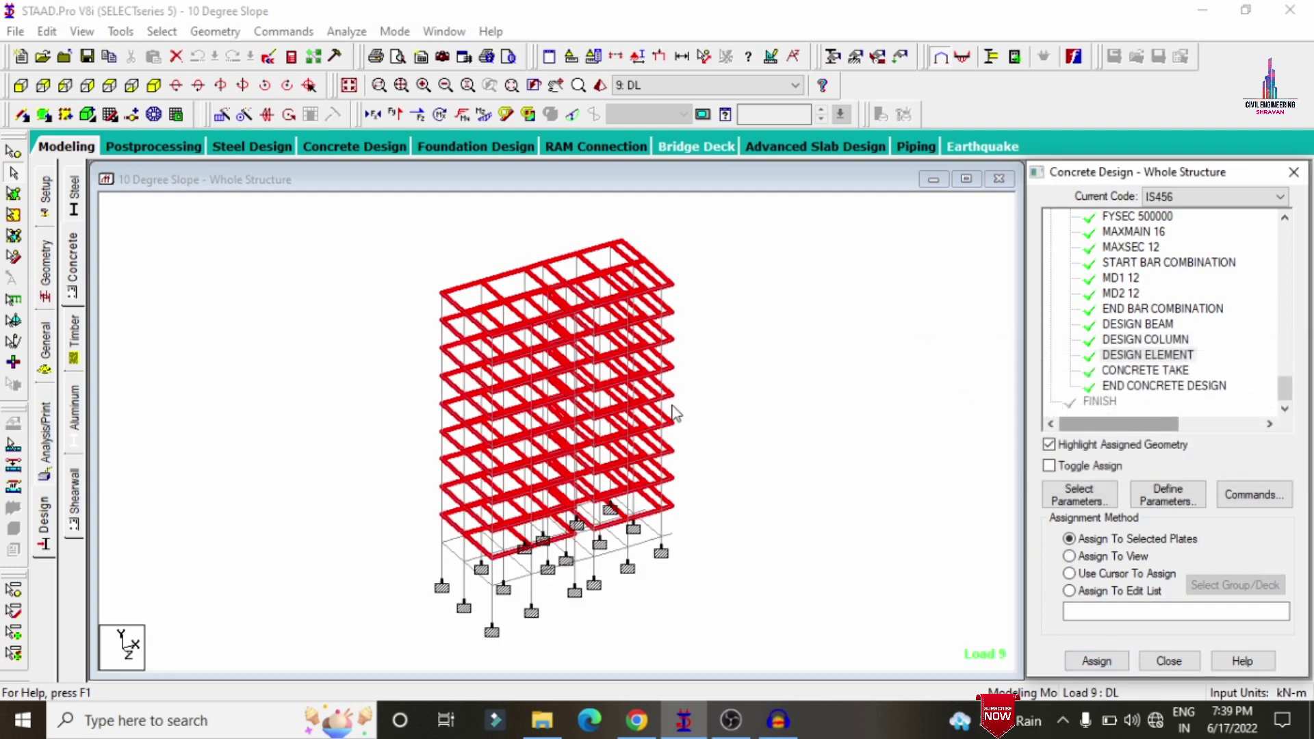
Step: Add a Perform Analysis command with the No Print option and finish defining analysis commands
click(45, 437)
click(598, 565)
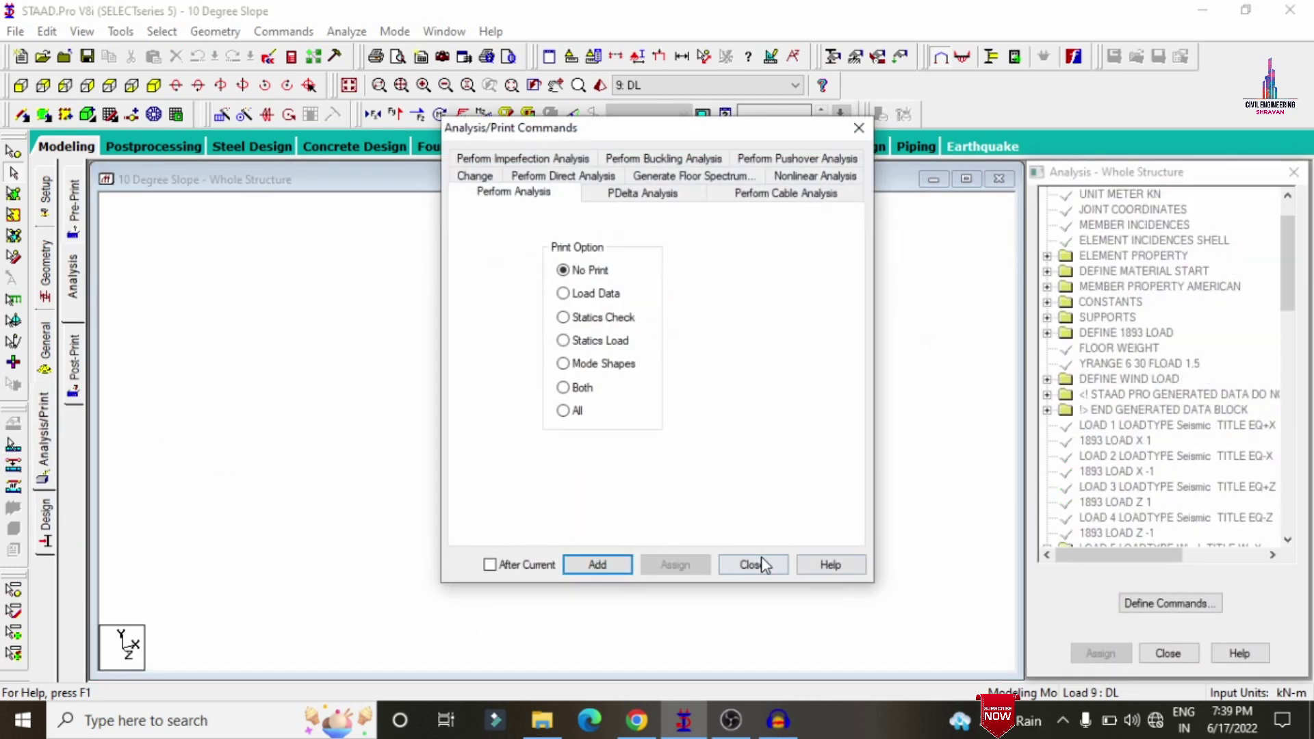
click(752, 565)
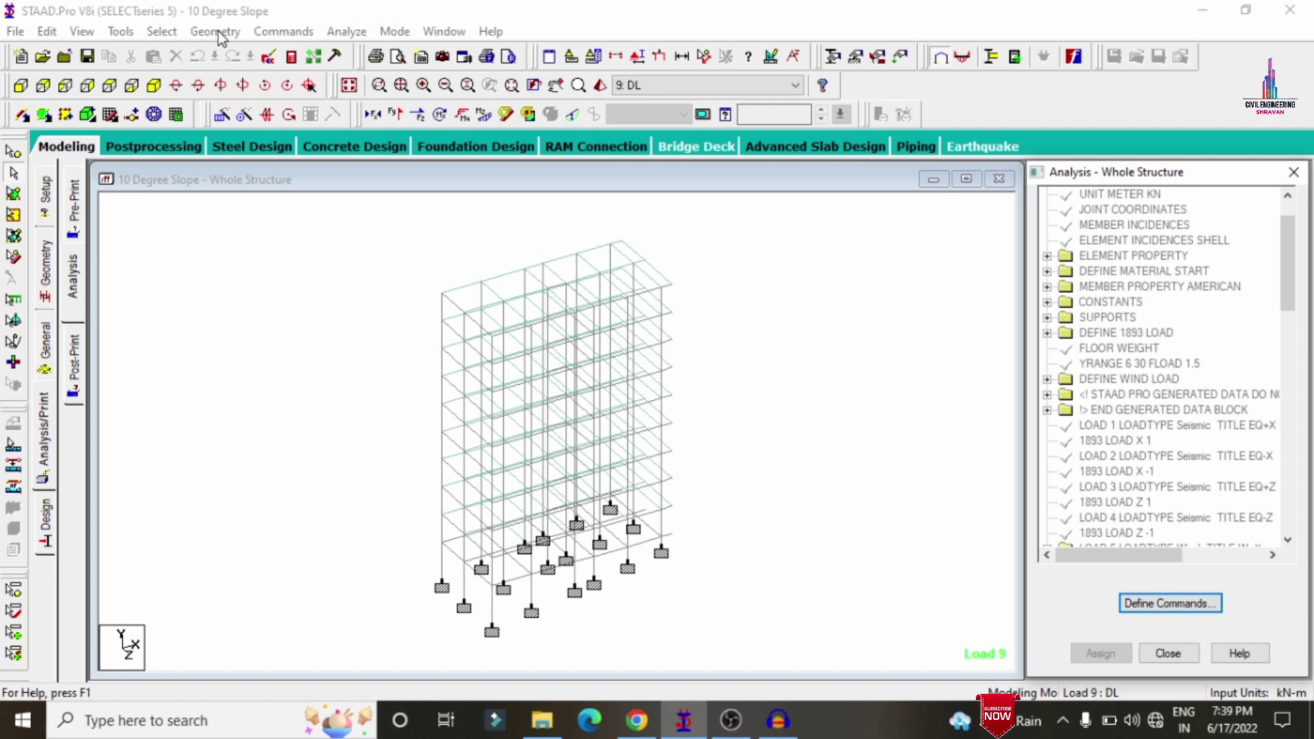
Step: Run the STAAD analysis and design, and continue to Post Processing Mode when it is done
click(346, 32)
click(369, 50)
click(539, 403)
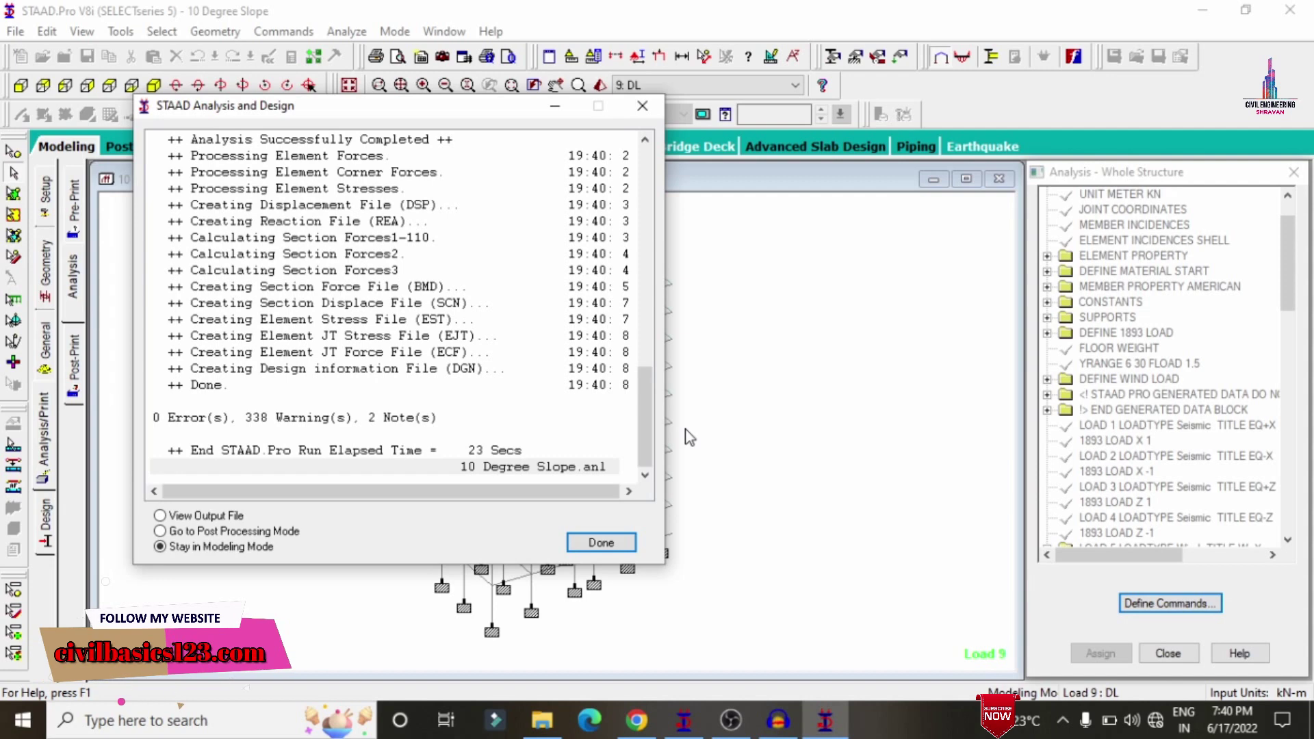
click(227, 533)
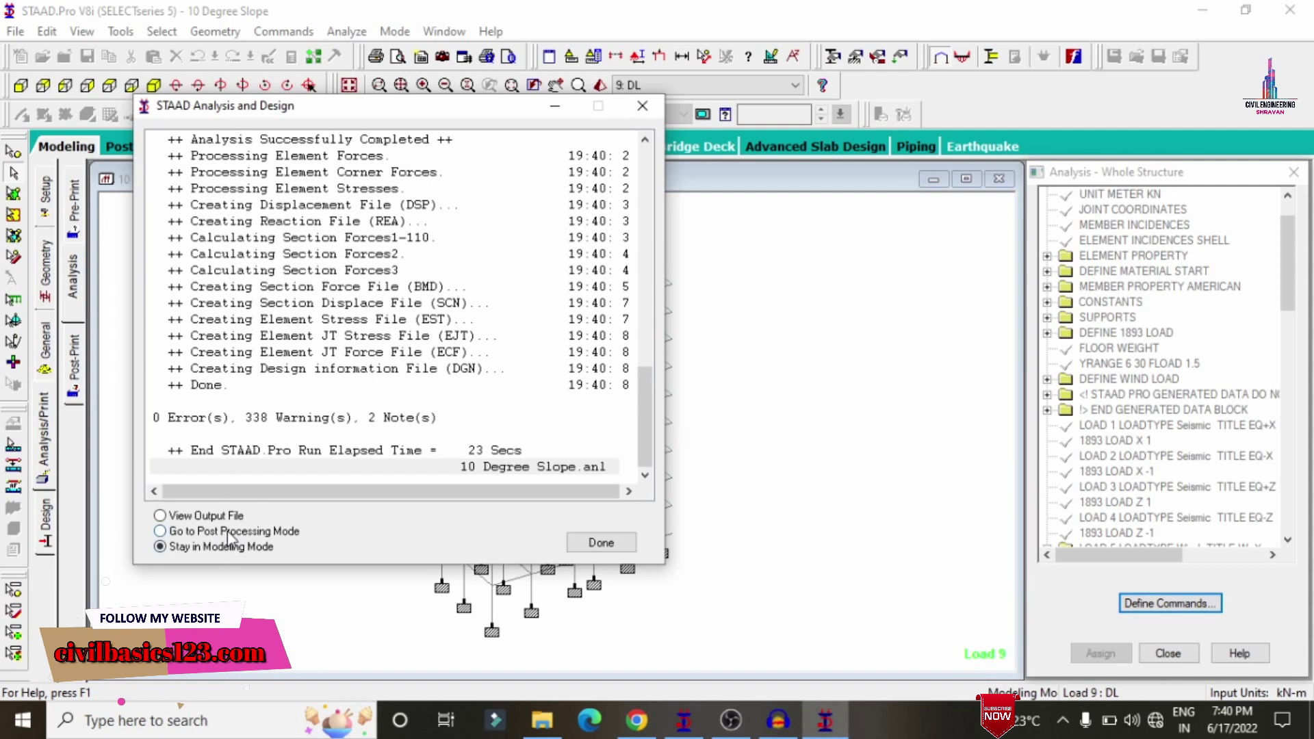
click(601, 542)
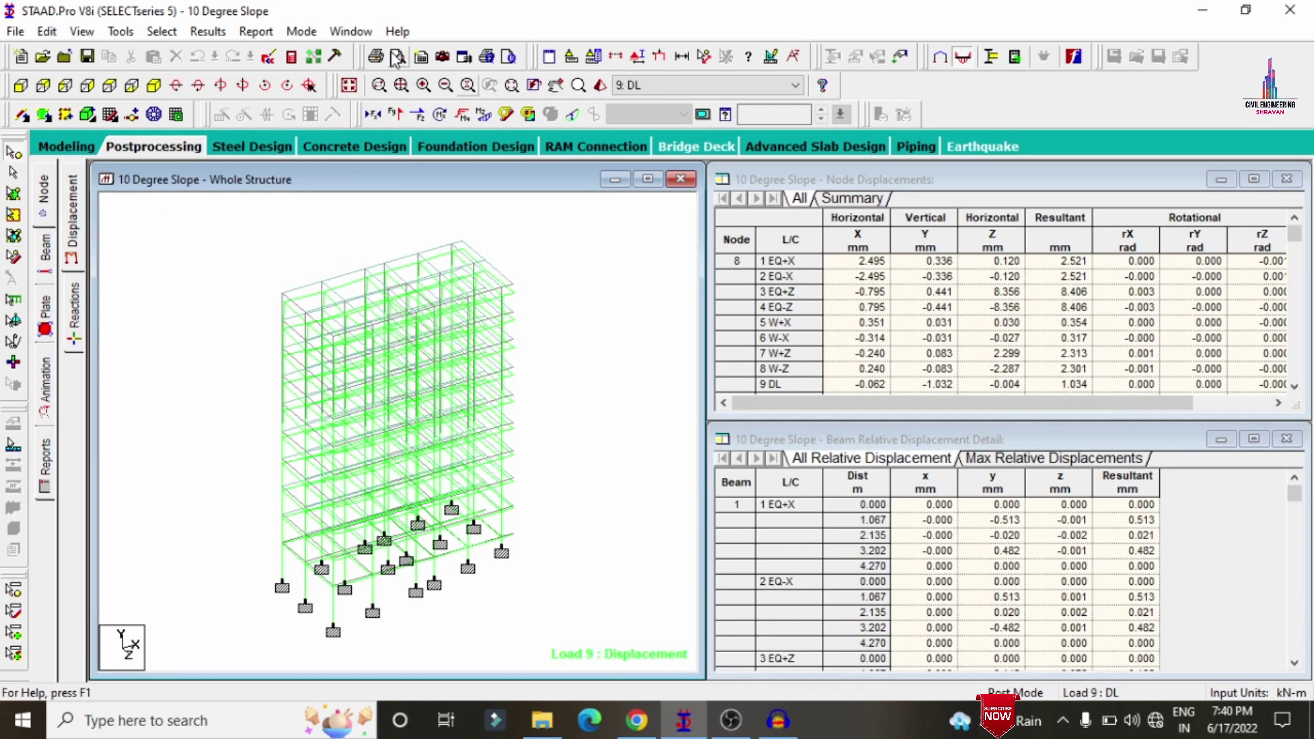
Step: Hide the displaced shape and examine the concrete design of beam 49, the edge beam one level below the roof
click(571, 114)
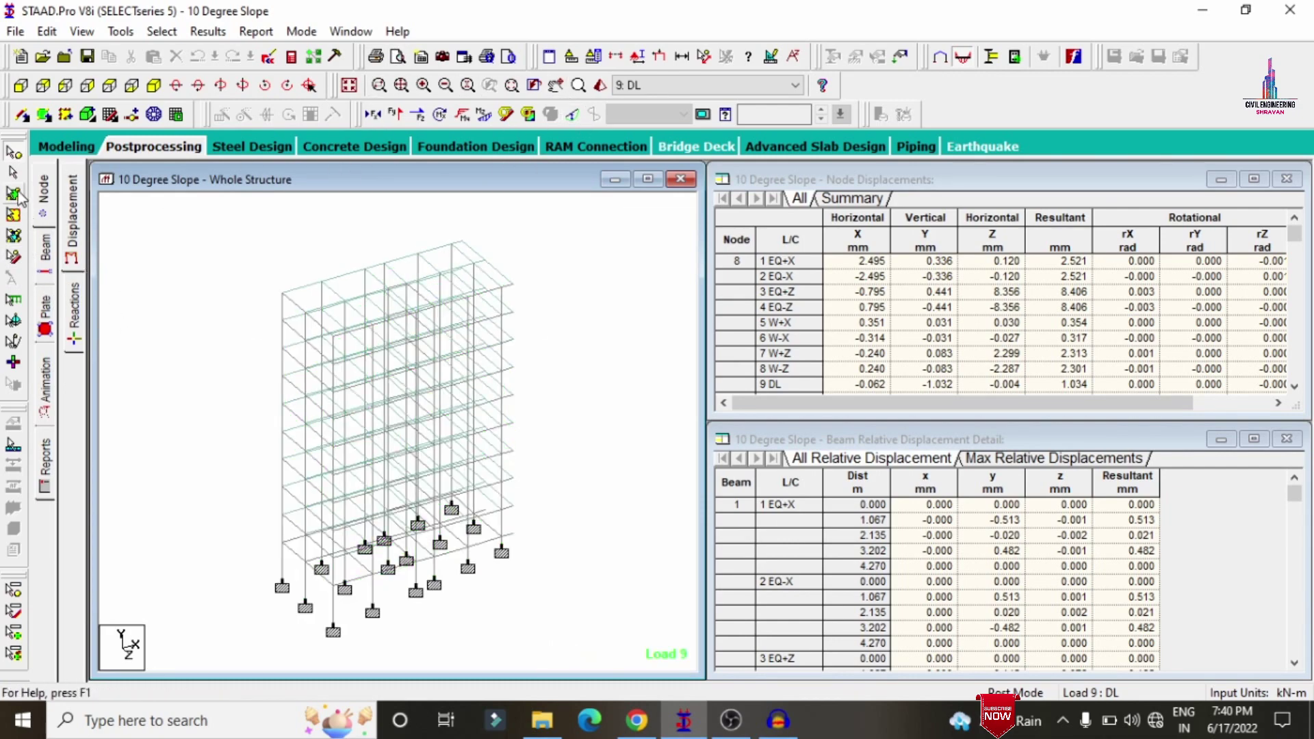
click(299, 316)
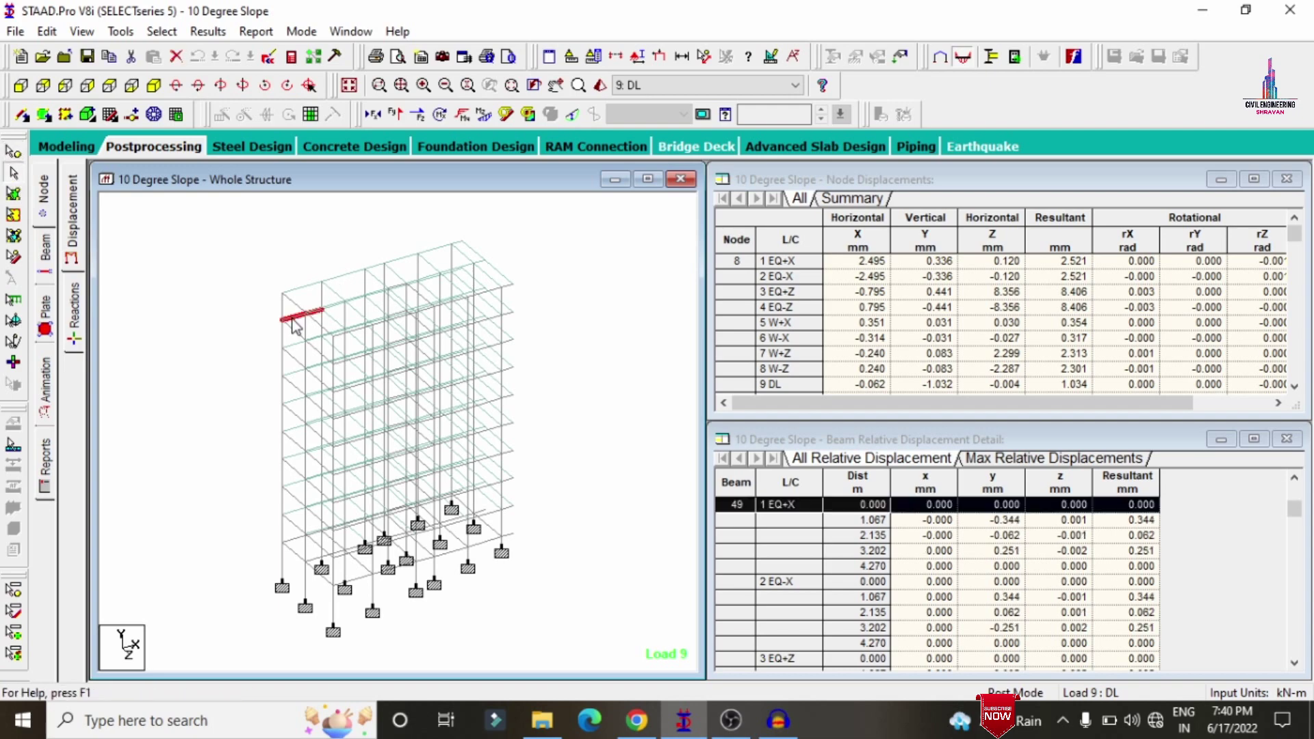
double_click(300, 316)
click(730, 168)
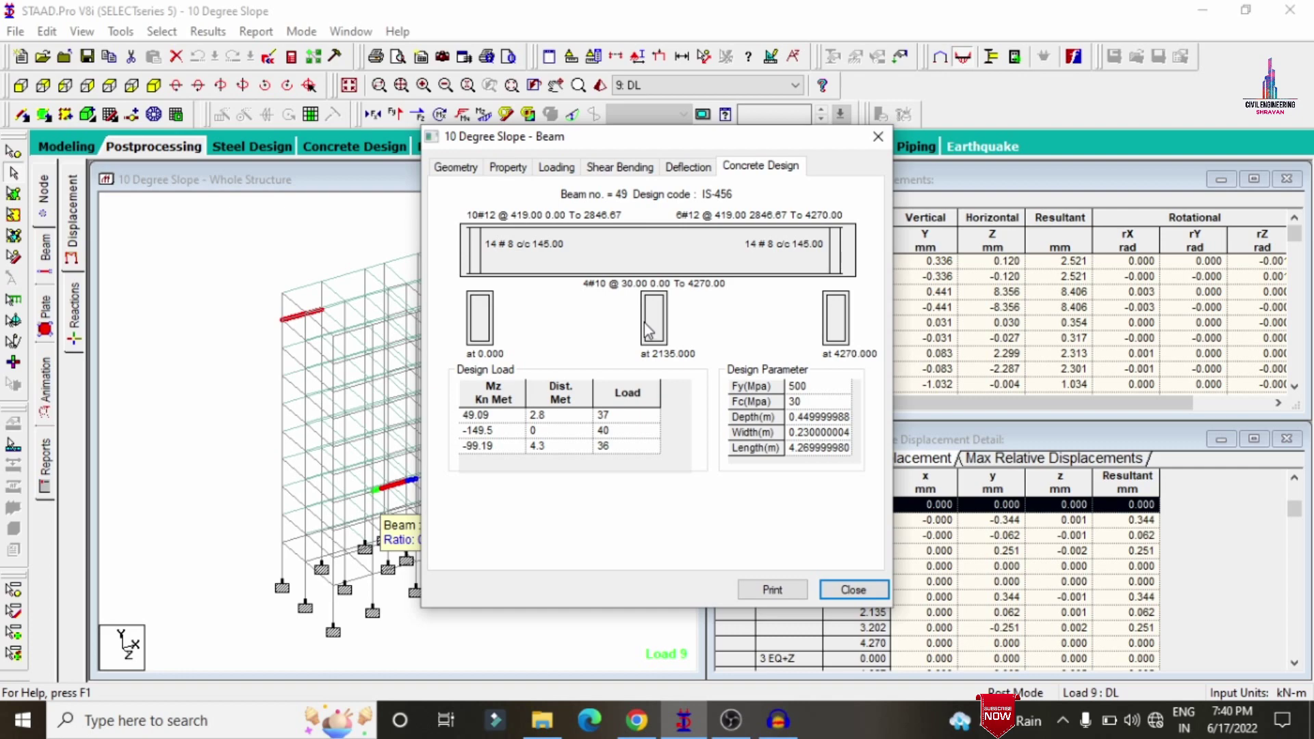
click(854, 589)
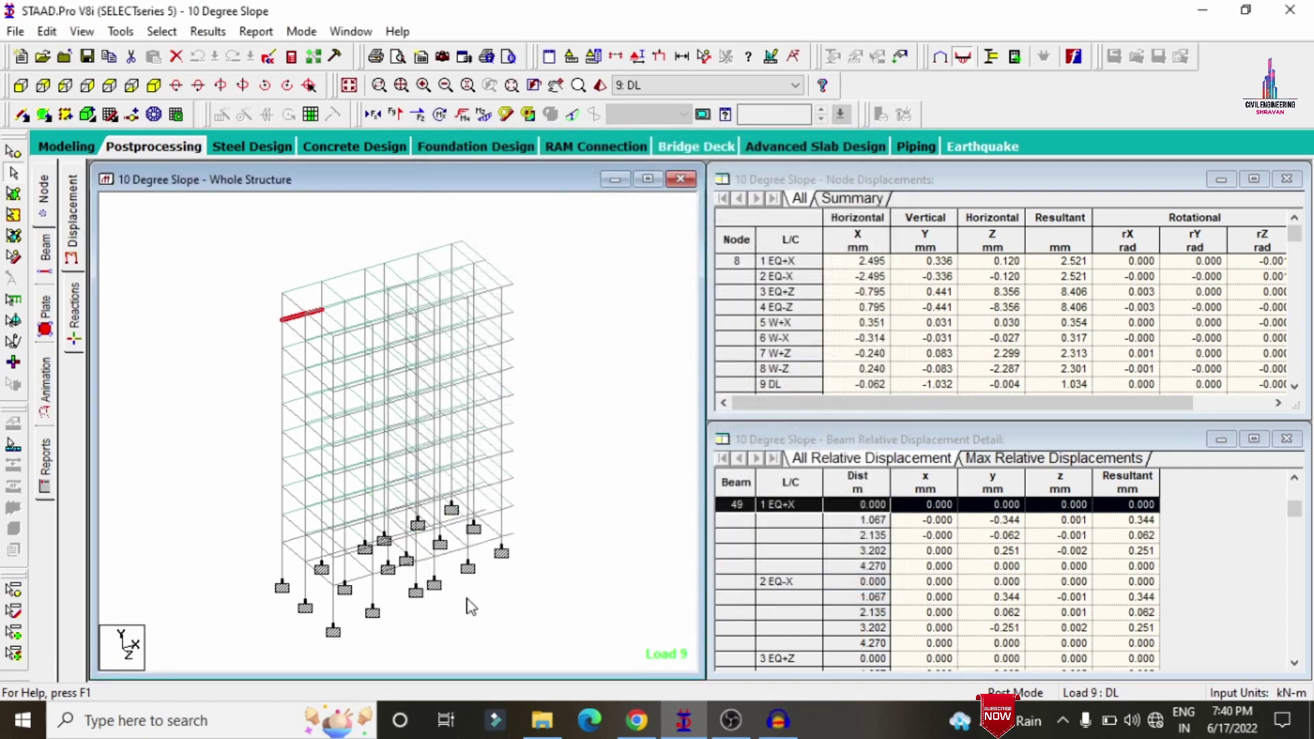
Step: Examine the concrete design of beam 265, the end beam at the lowest beam level
click(488, 545)
double_click(489, 546)
click(761, 166)
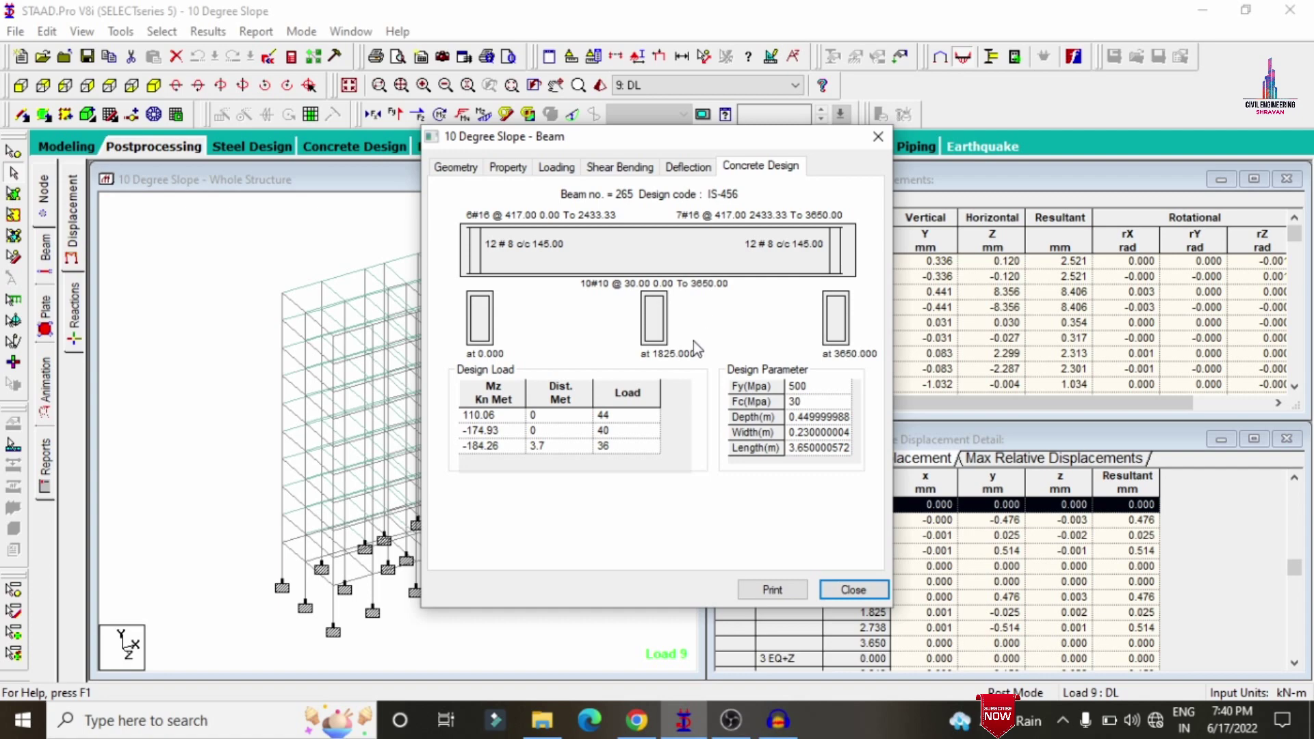
click(878, 136)
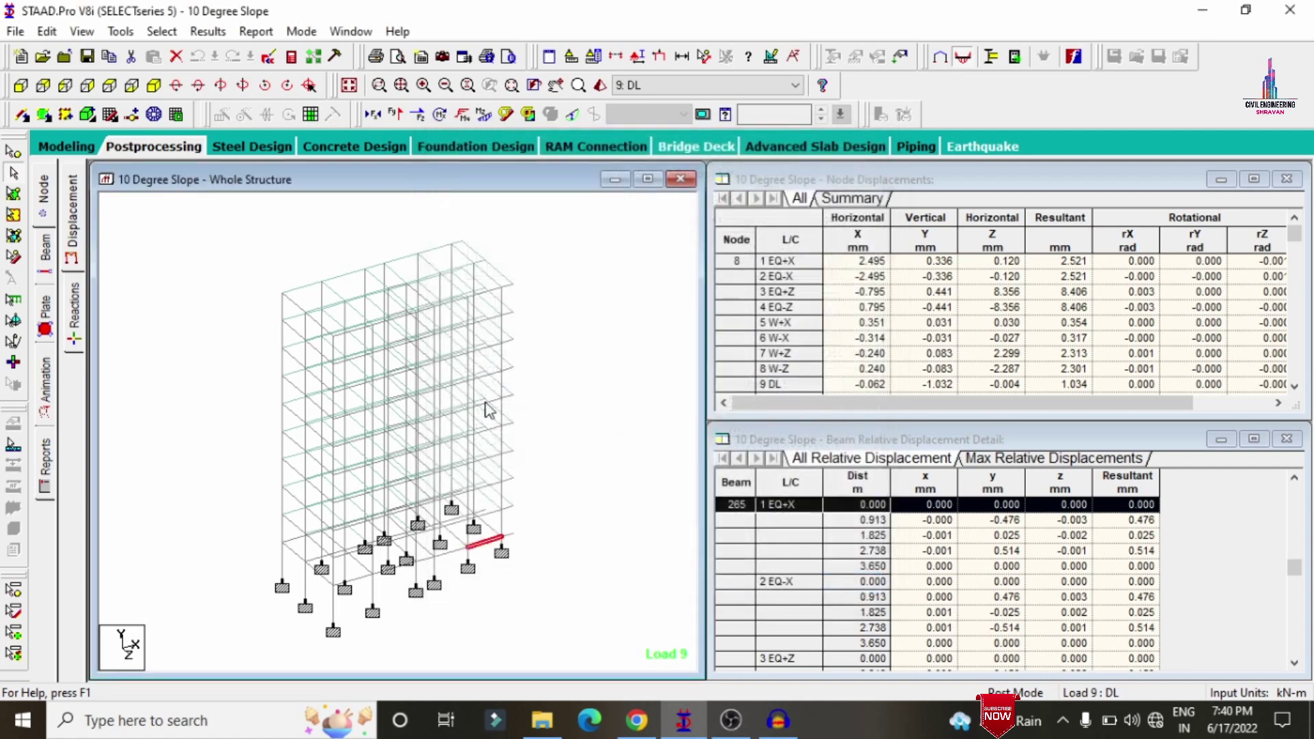
Step: Examine the concrete design of column 641, the lowest column at the front corner
click(335, 600)
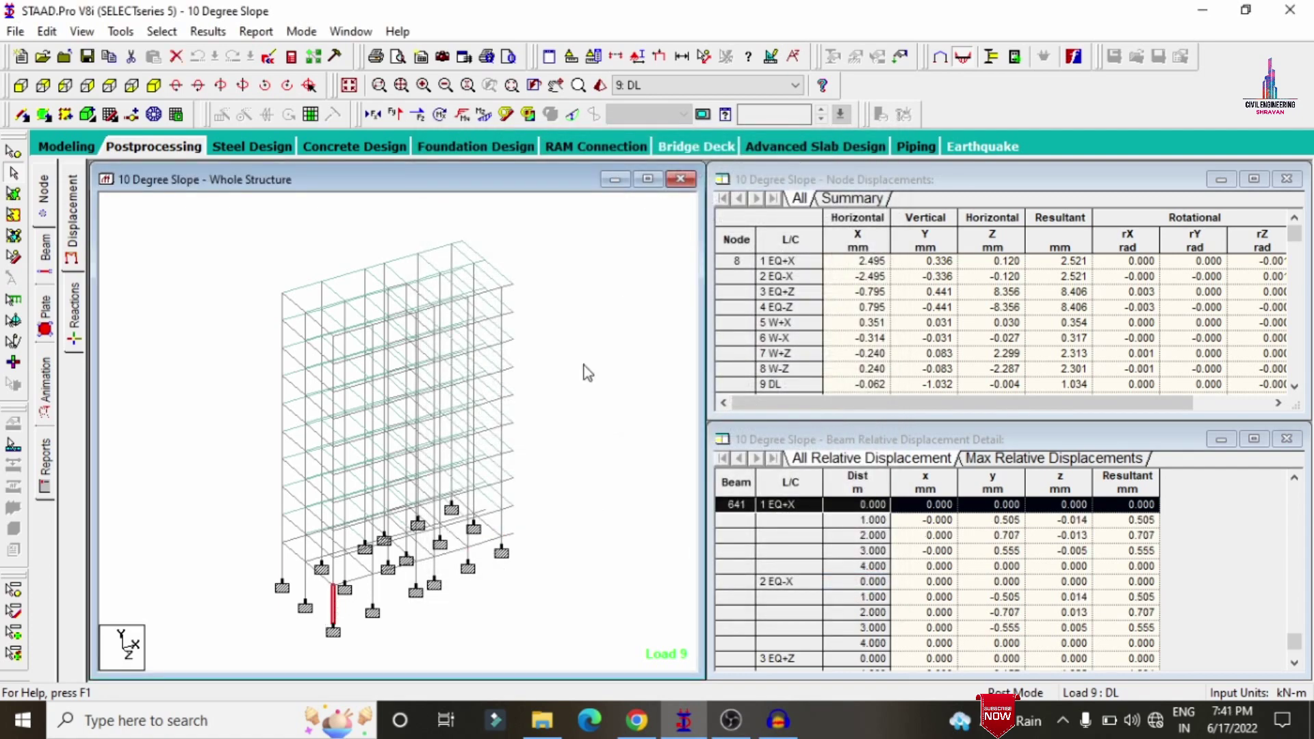
double_click(335, 604)
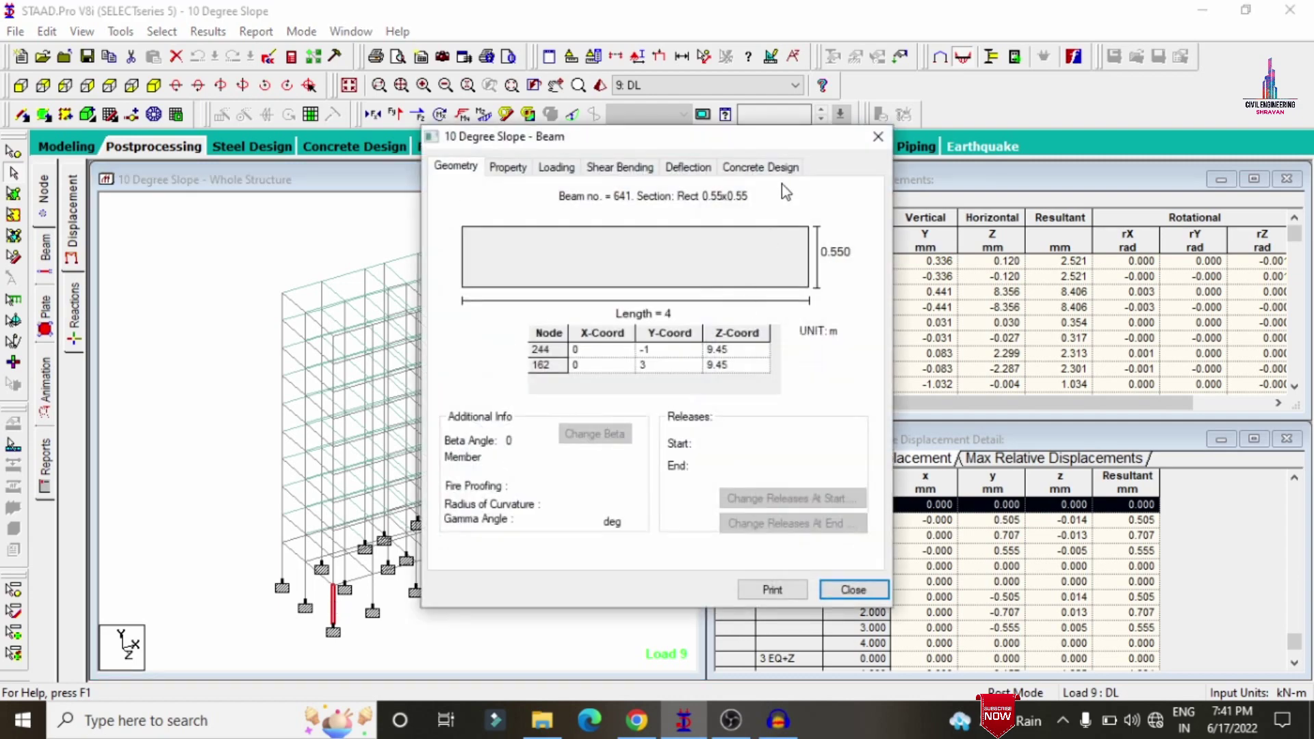
click(782, 173)
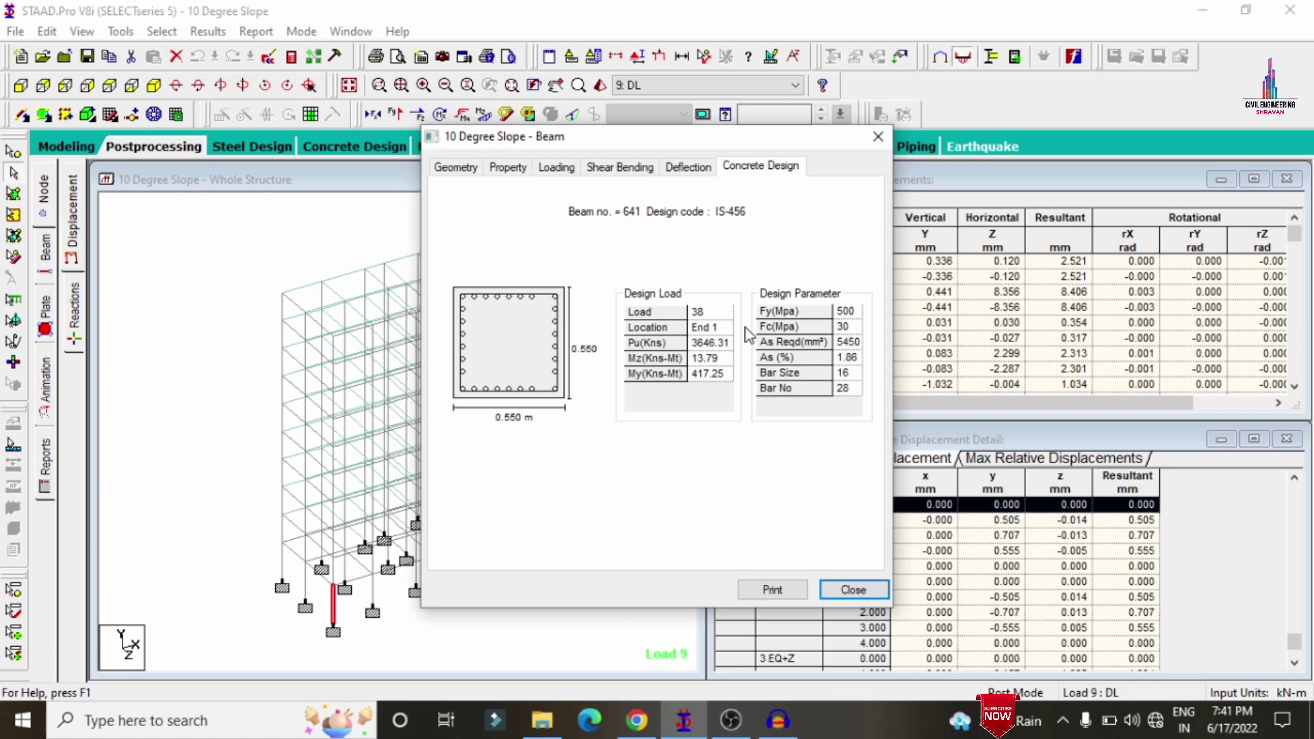
click(878, 137)
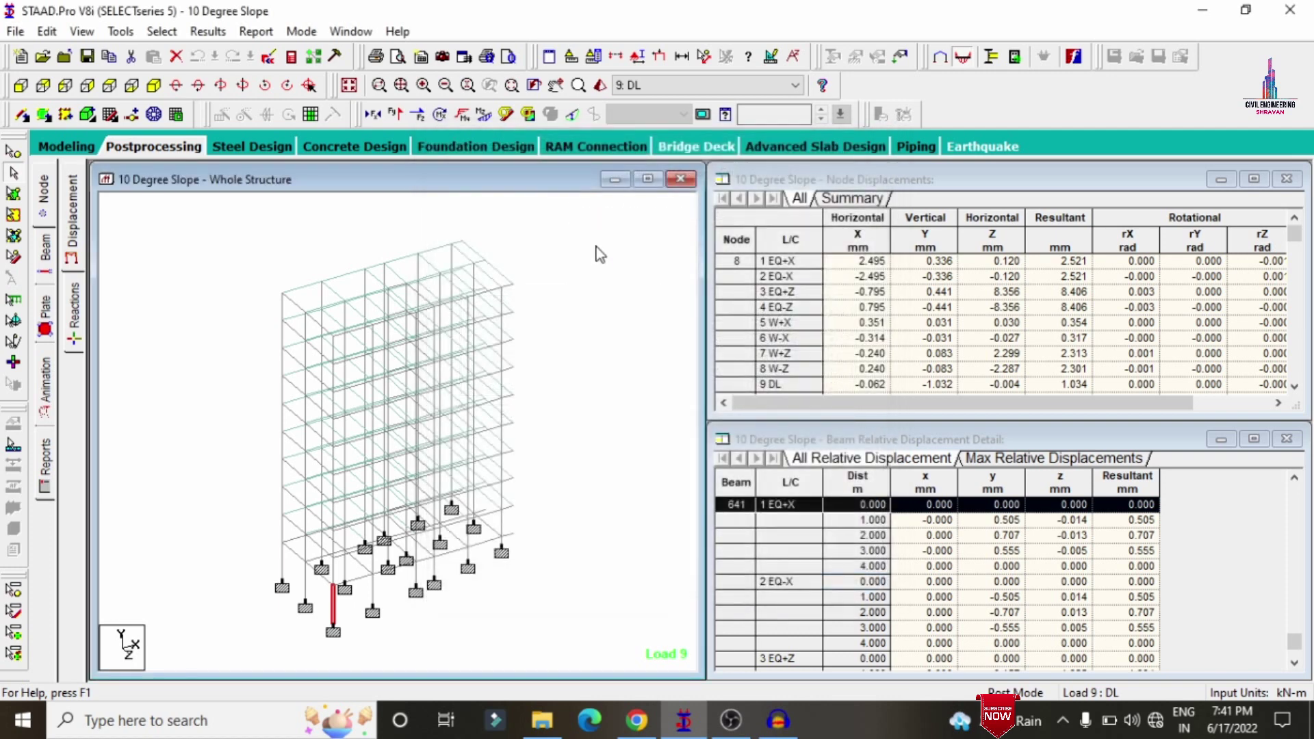
Step: Open the analysis output file, review its concrete design results, and close the output viewer
click(291, 57)
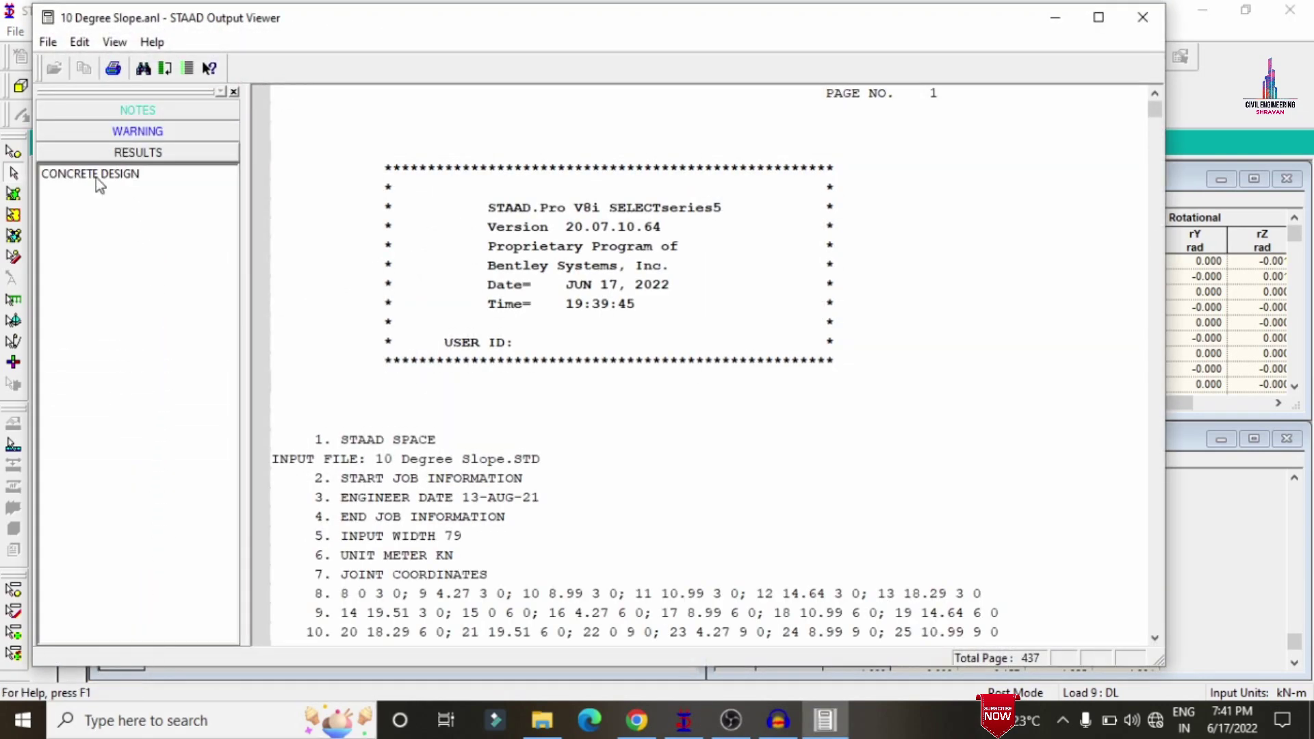
click(96, 177)
scroll(664, 589, down, 20)
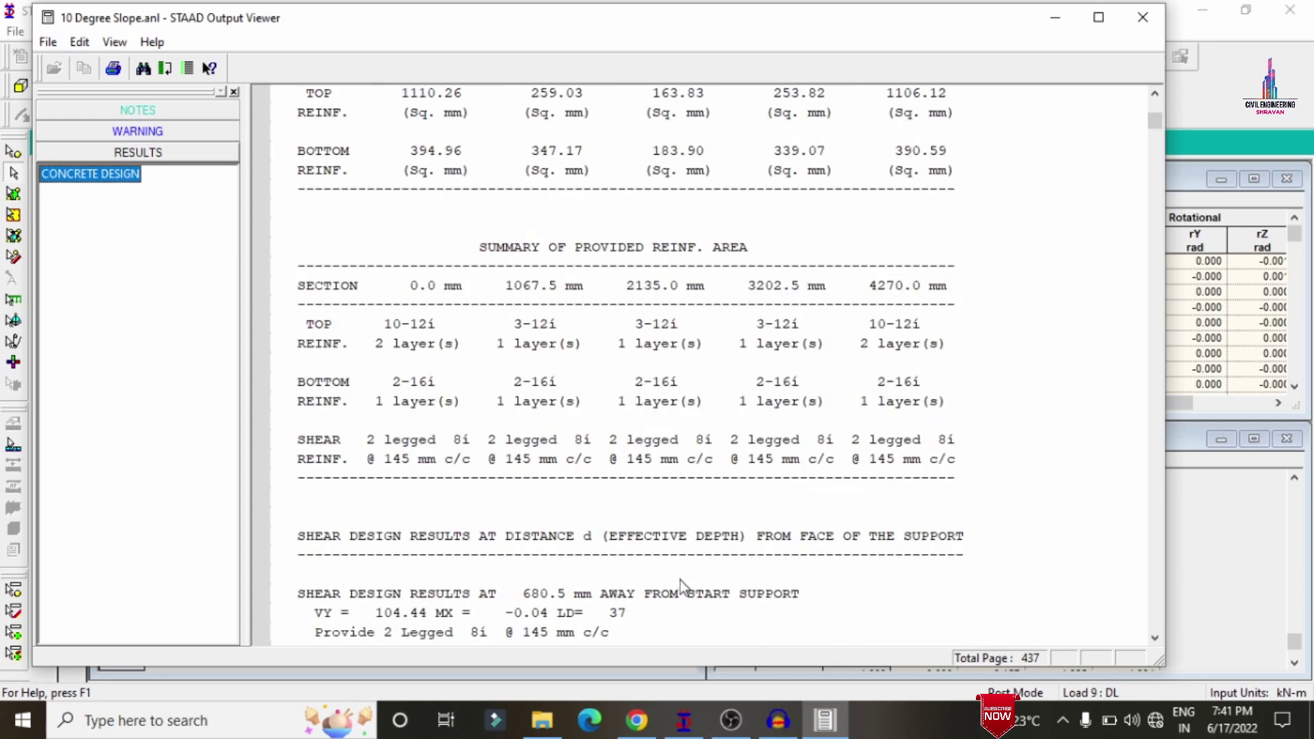
scroll(753, 578, down, 20)
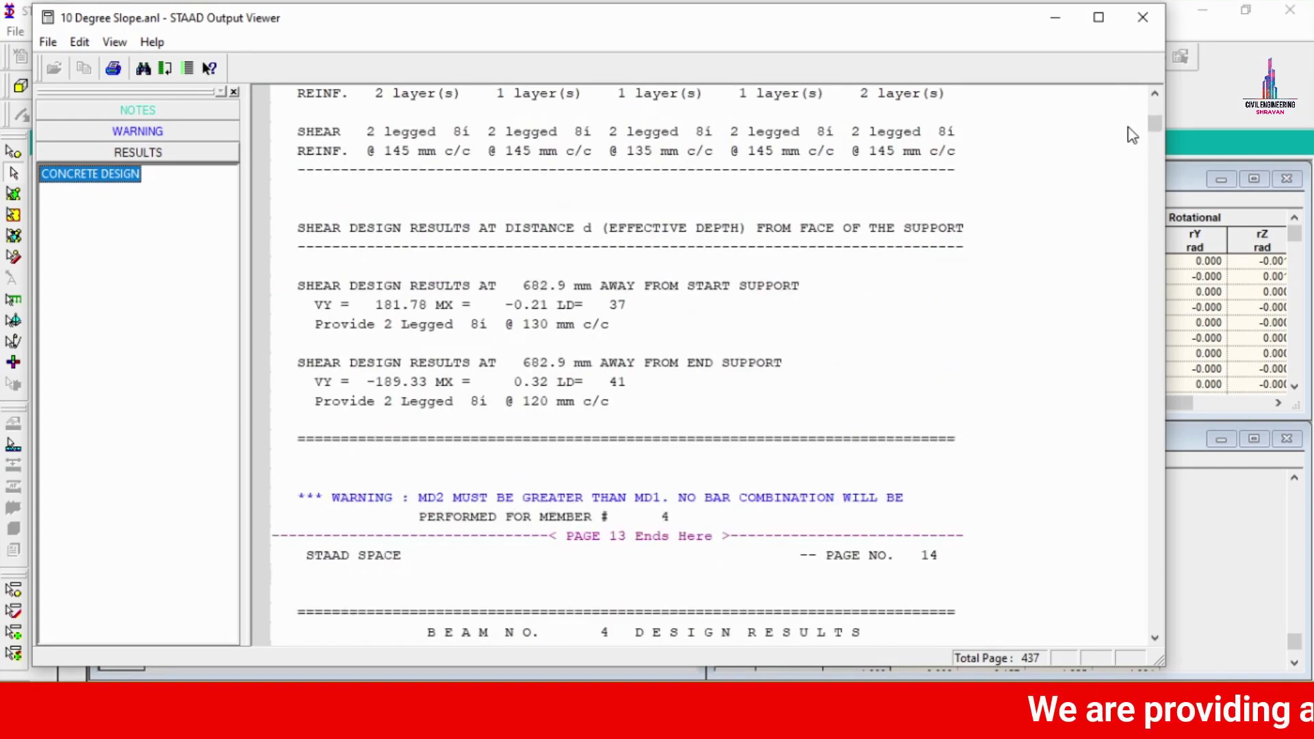
click(1143, 17)
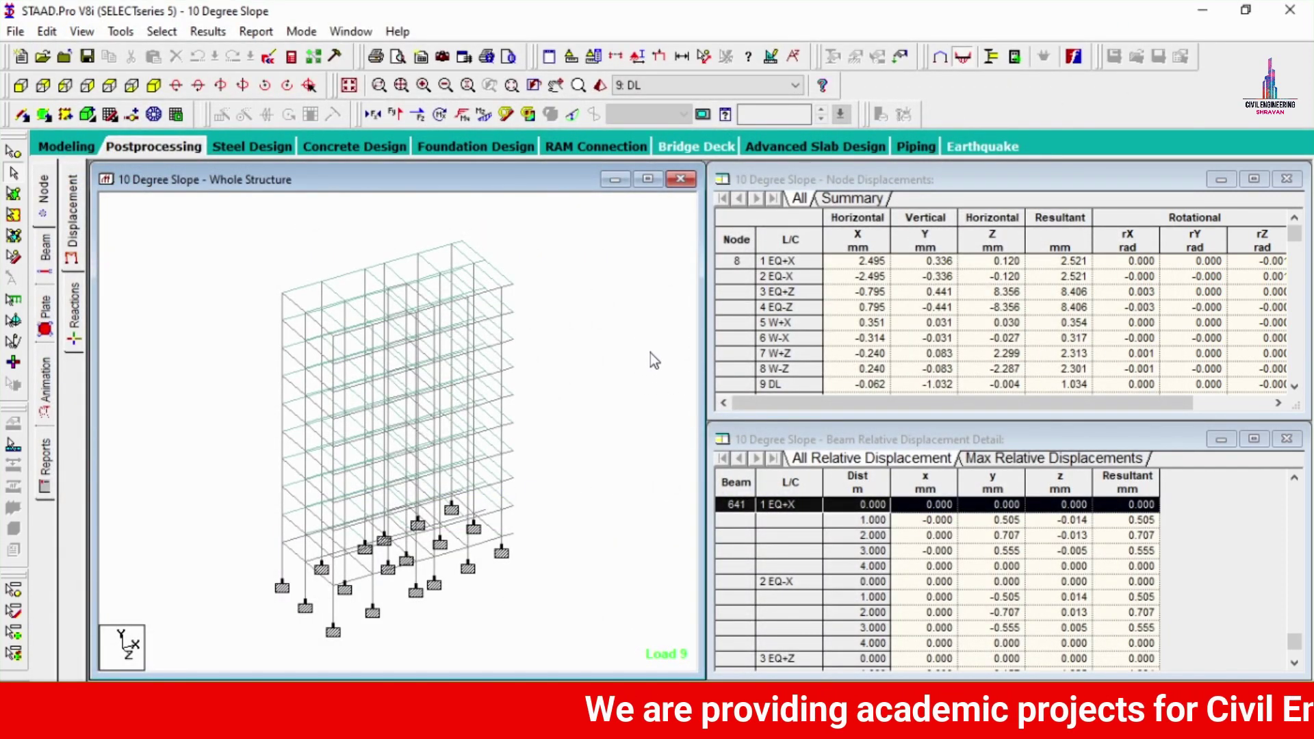
Step: Include load cases 1 to 10, from EQ+X through LL, for foundation design using all supports
click(491, 146)
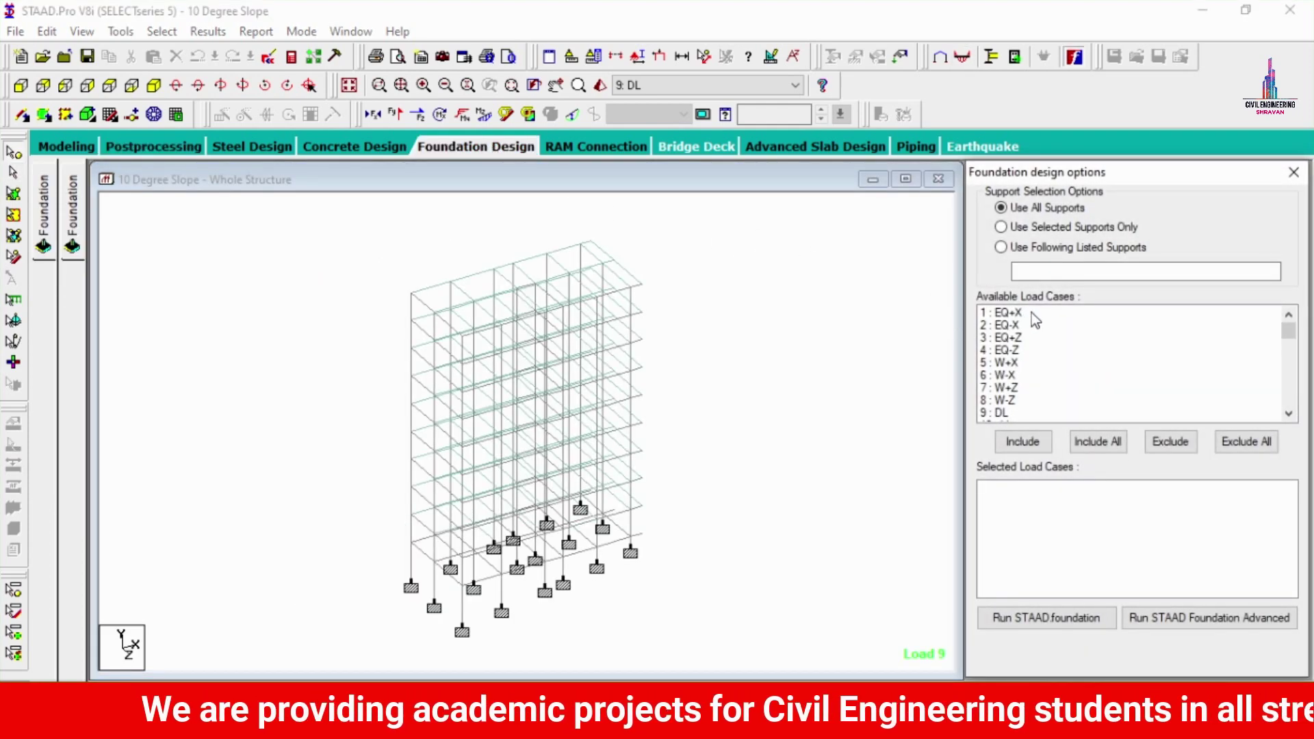
click(1032, 313)
ctrl+click(1020, 326)
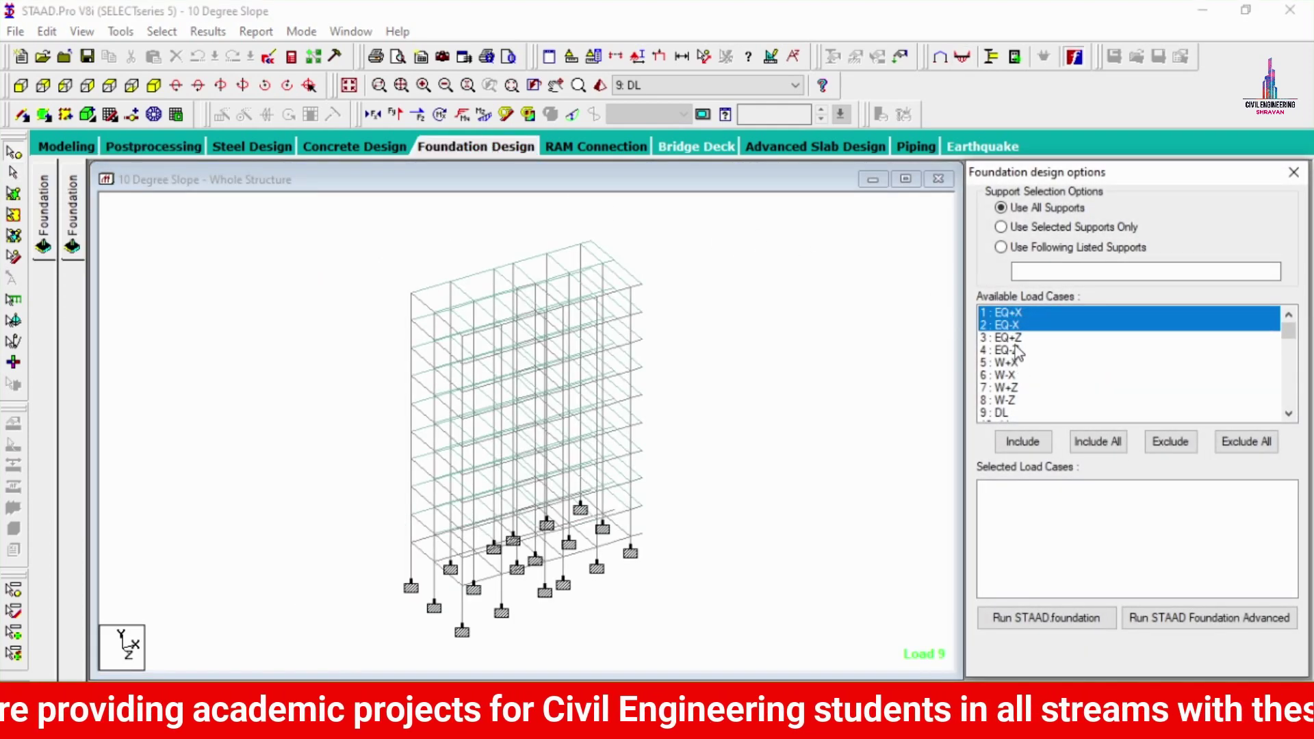
ctrl+click(1017, 351)
shift+drag(1018, 352, 1006, 388)
scroll(1009, 397, down, 4)
scroll(1009, 383, up, 3)
click(1022, 443)
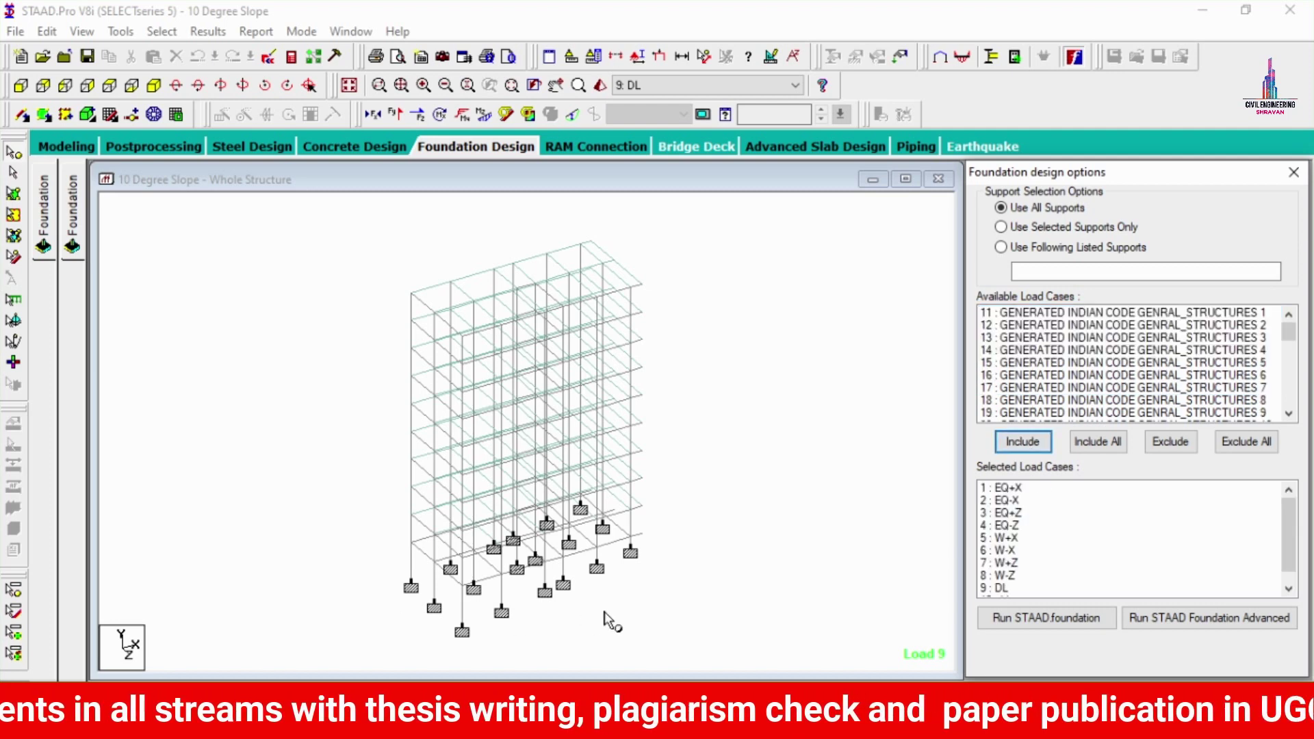
Step: Transfer the model to STAAD.foundation, close the output pane, and bring the supports into closer view
click(1034, 618)
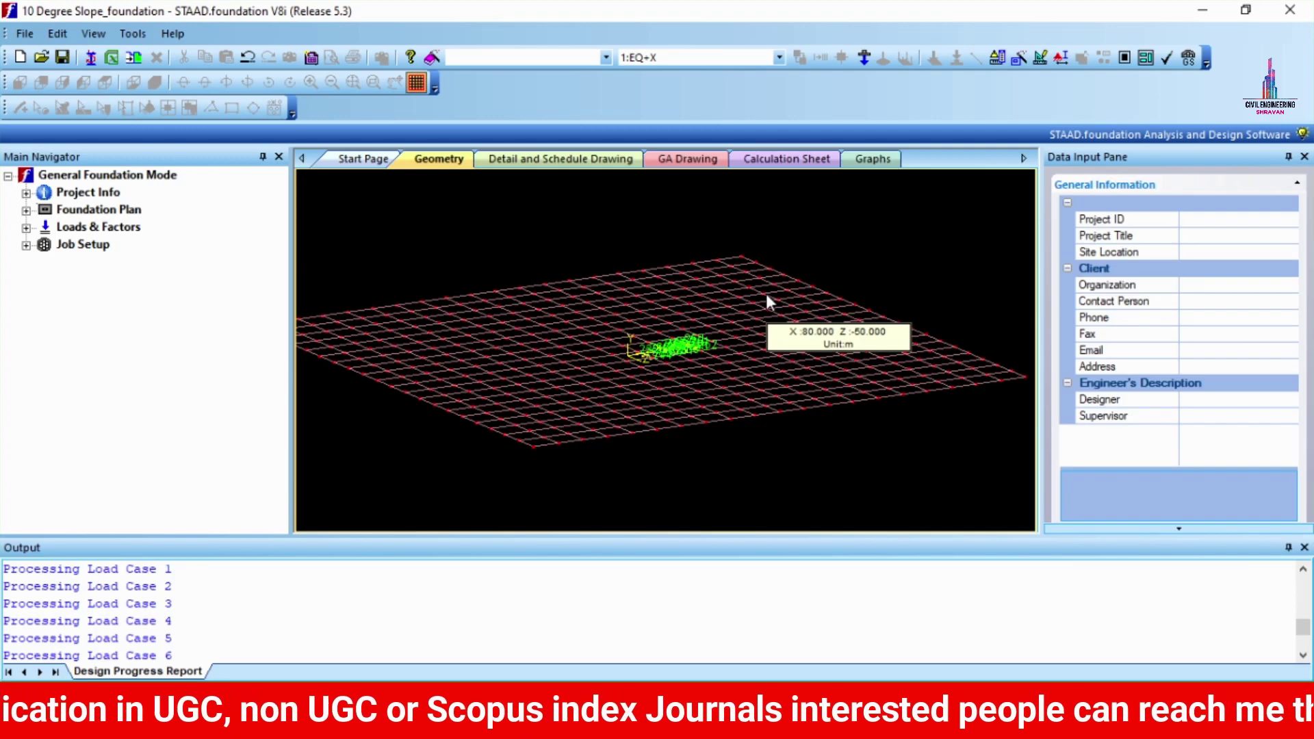
click(1304, 548)
scroll(645, 412, up, 5)
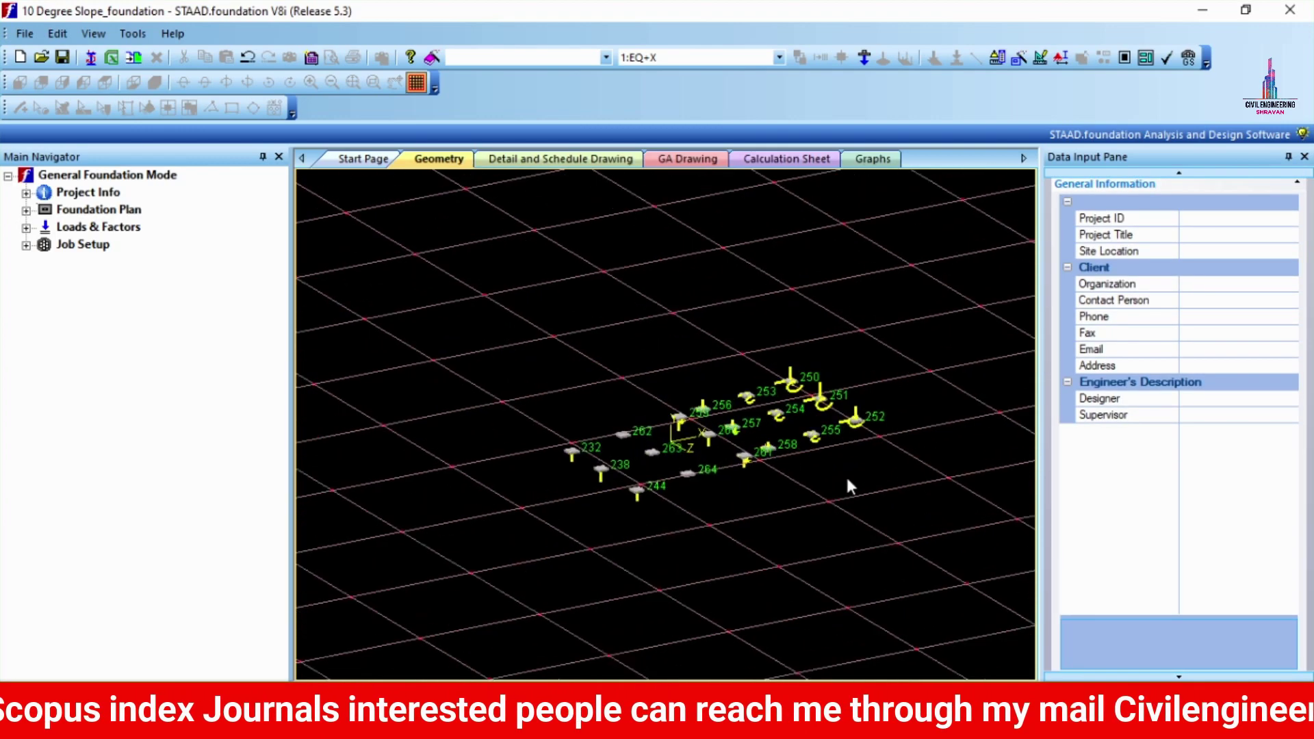
Step: Generate the service and ultimate load combinations from the INDIAN load combination table, numbered from 101 and 201
click(32, 227)
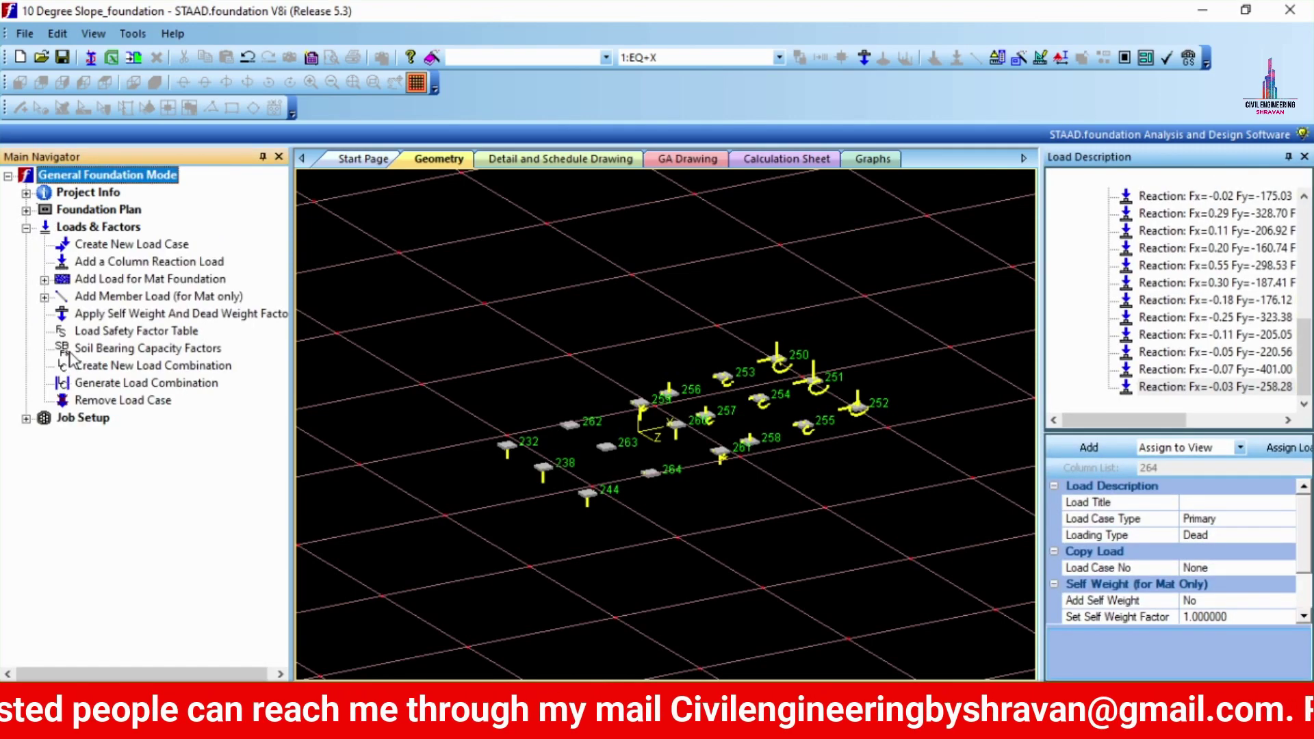
click(103, 384)
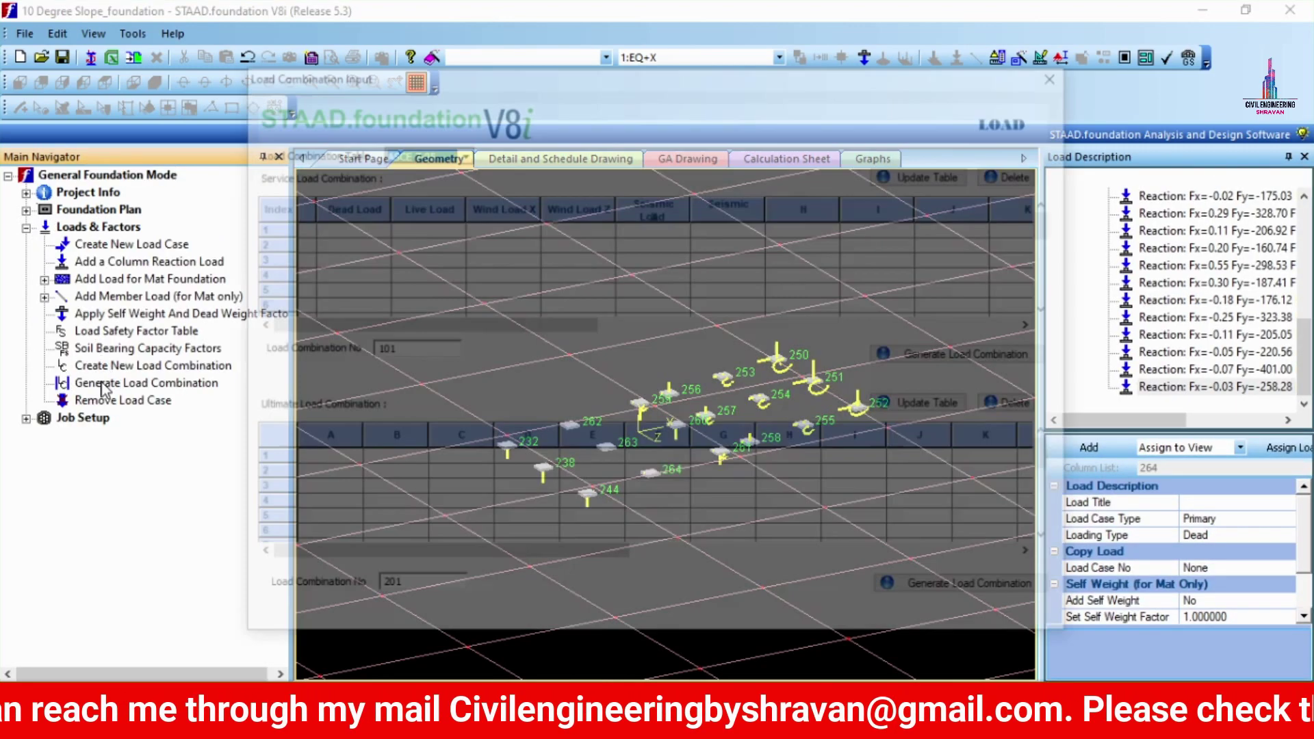
click(413, 152)
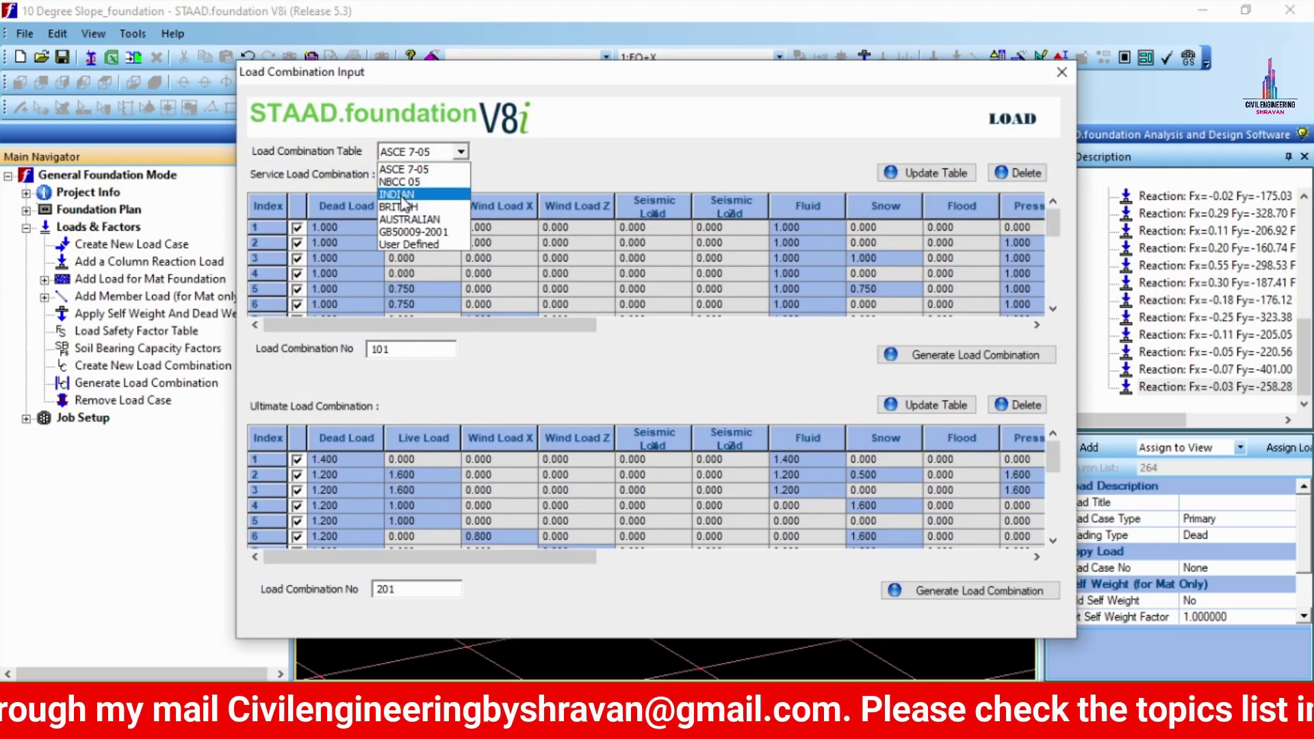
click(407, 205)
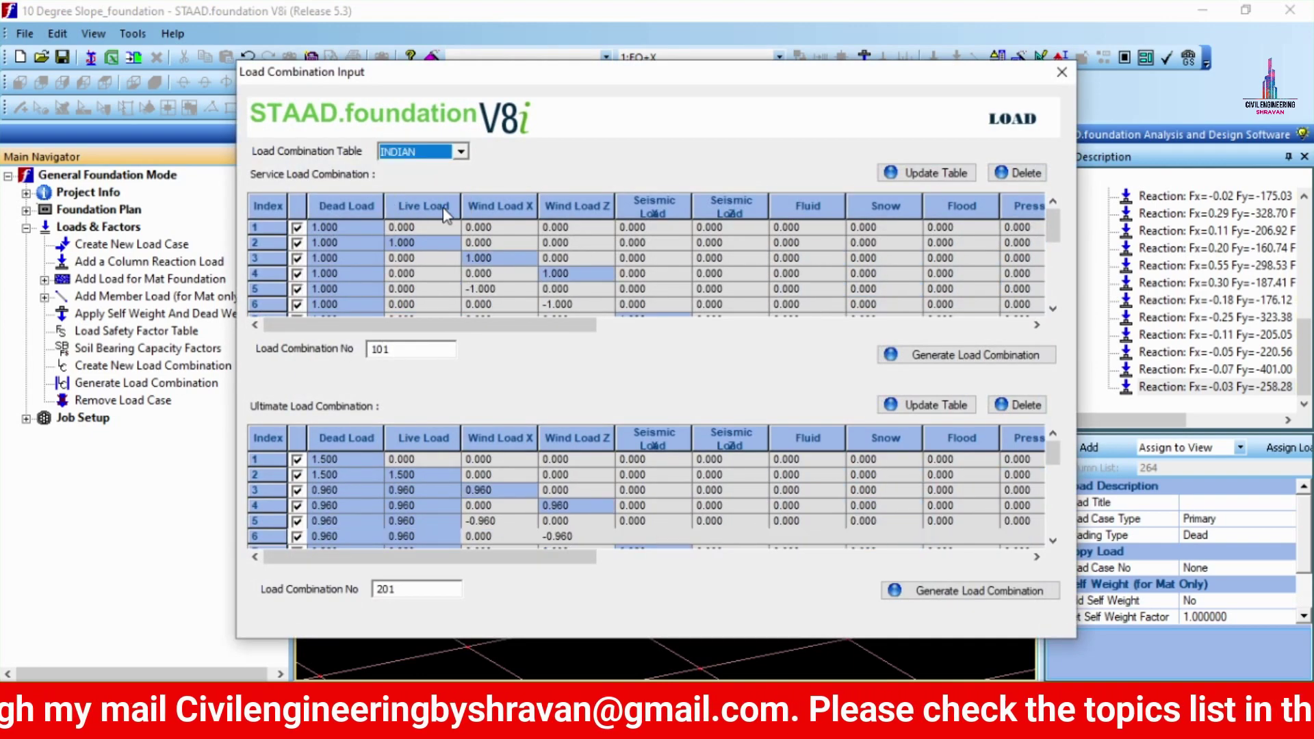
click(965, 357)
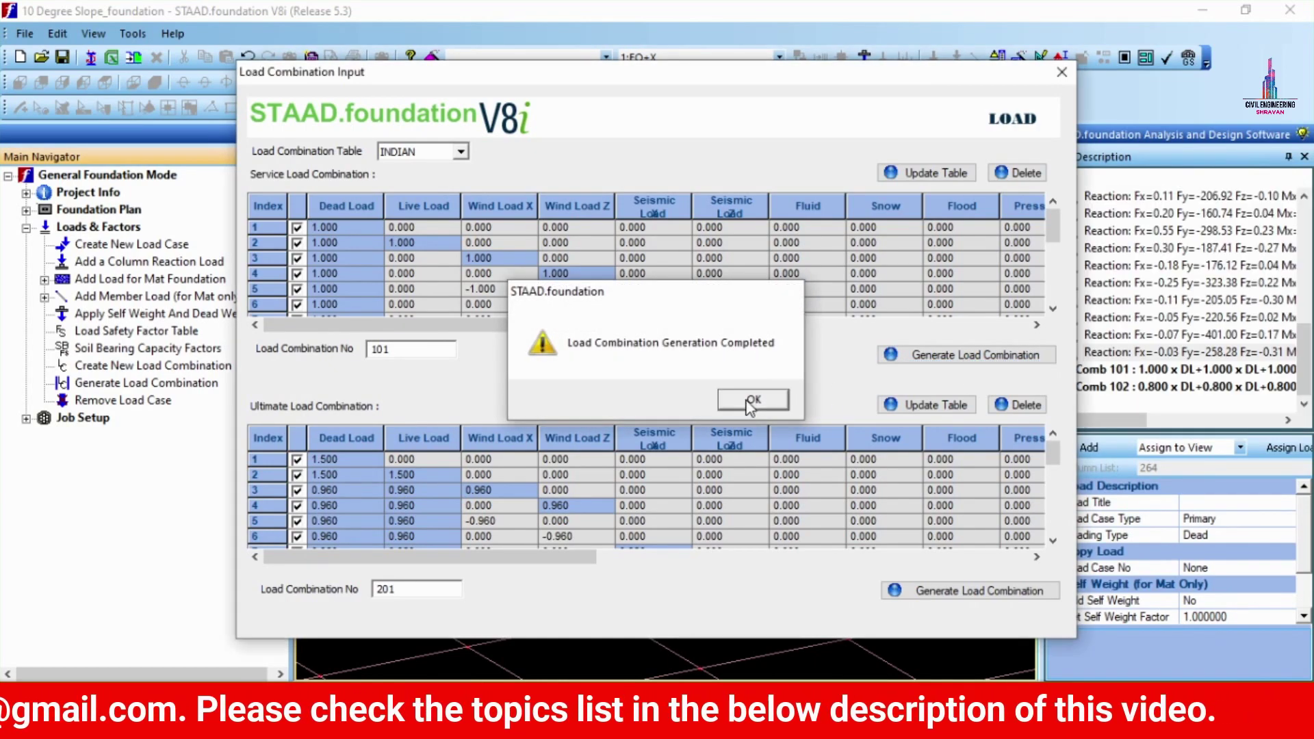
click(752, 403)
click(935, 591)
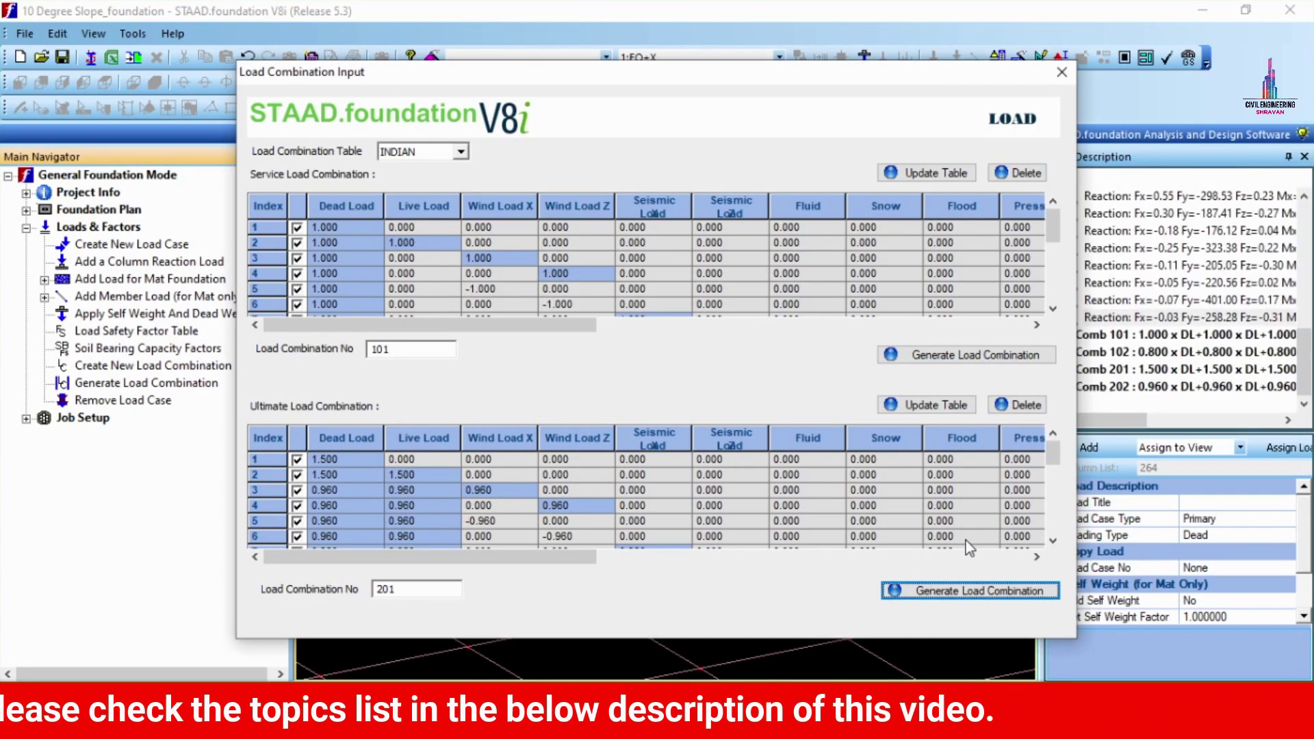
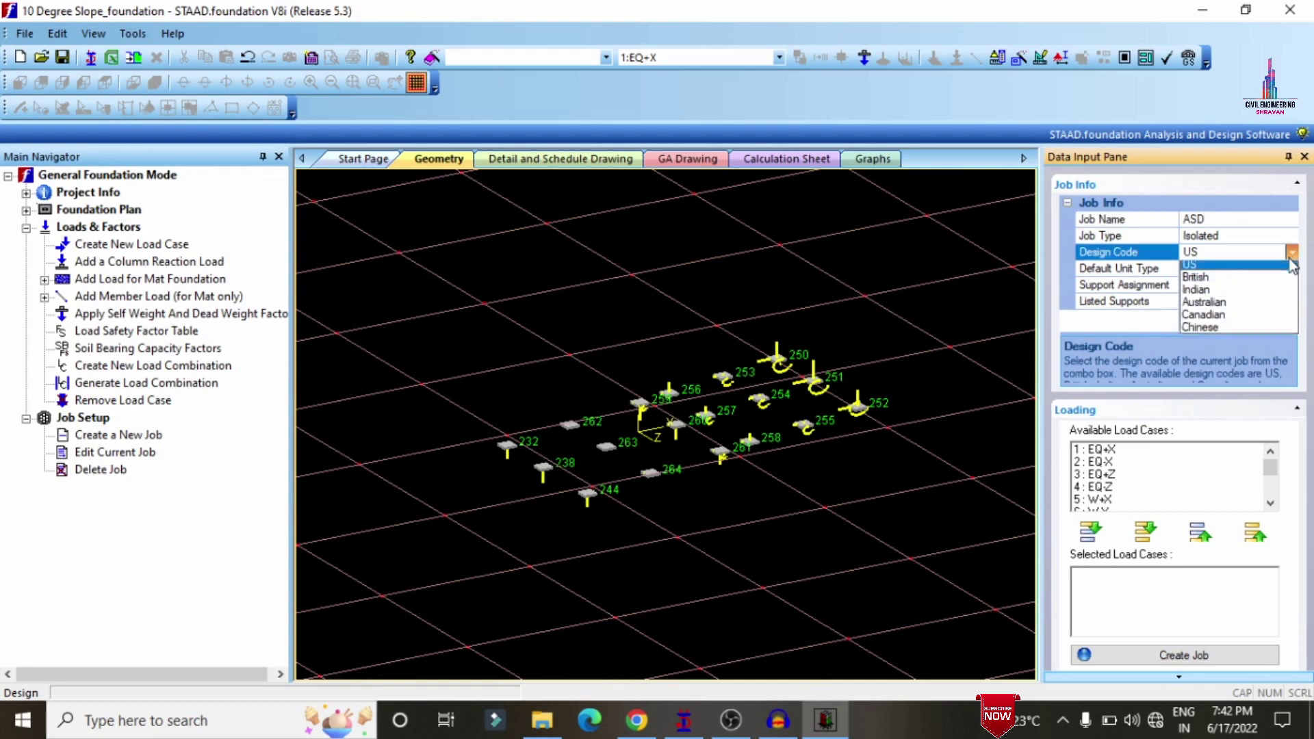
Step: Create the isolated footing job ASD with the Indian design code, all supports, and the generated combinations from 101 onward
click(1250, 295)
click(1292, 285)
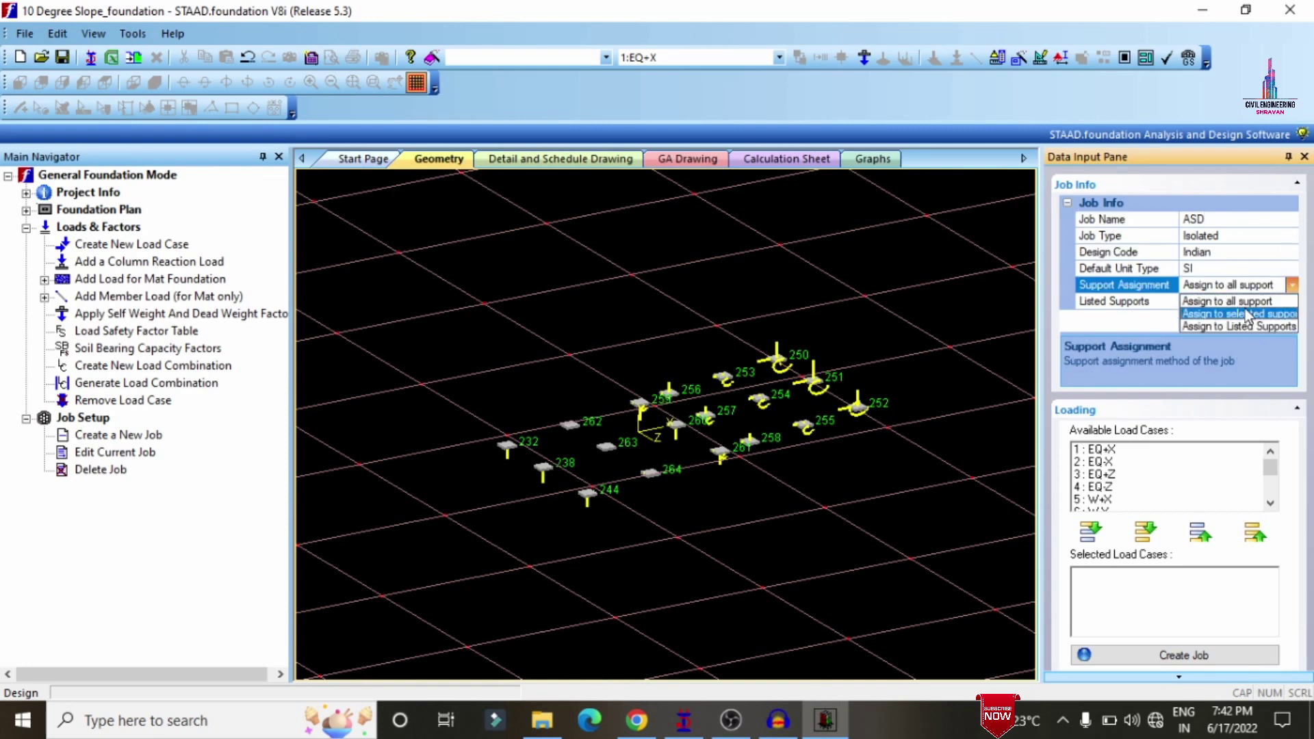
click(1247, 304)
scroll(1129, 471, down, 3)
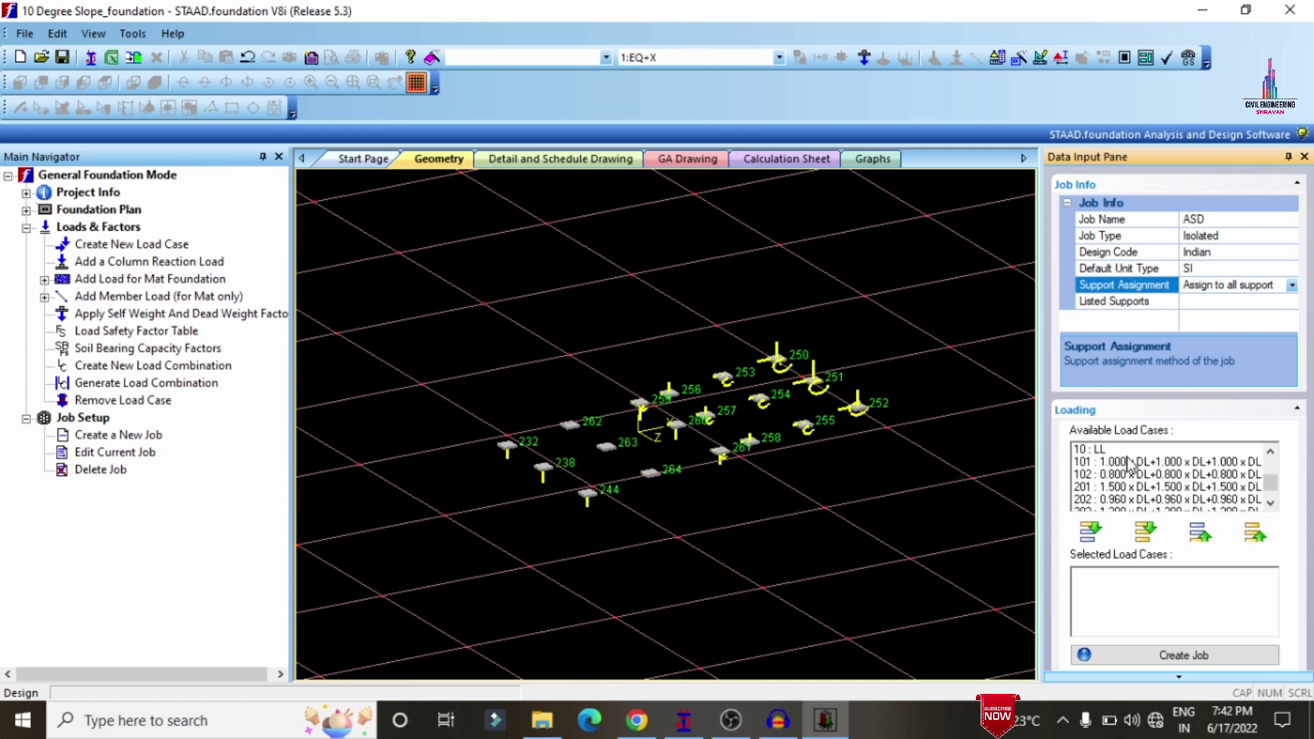
drag(1130, 466, 1101, 508)
click(1091, 531)
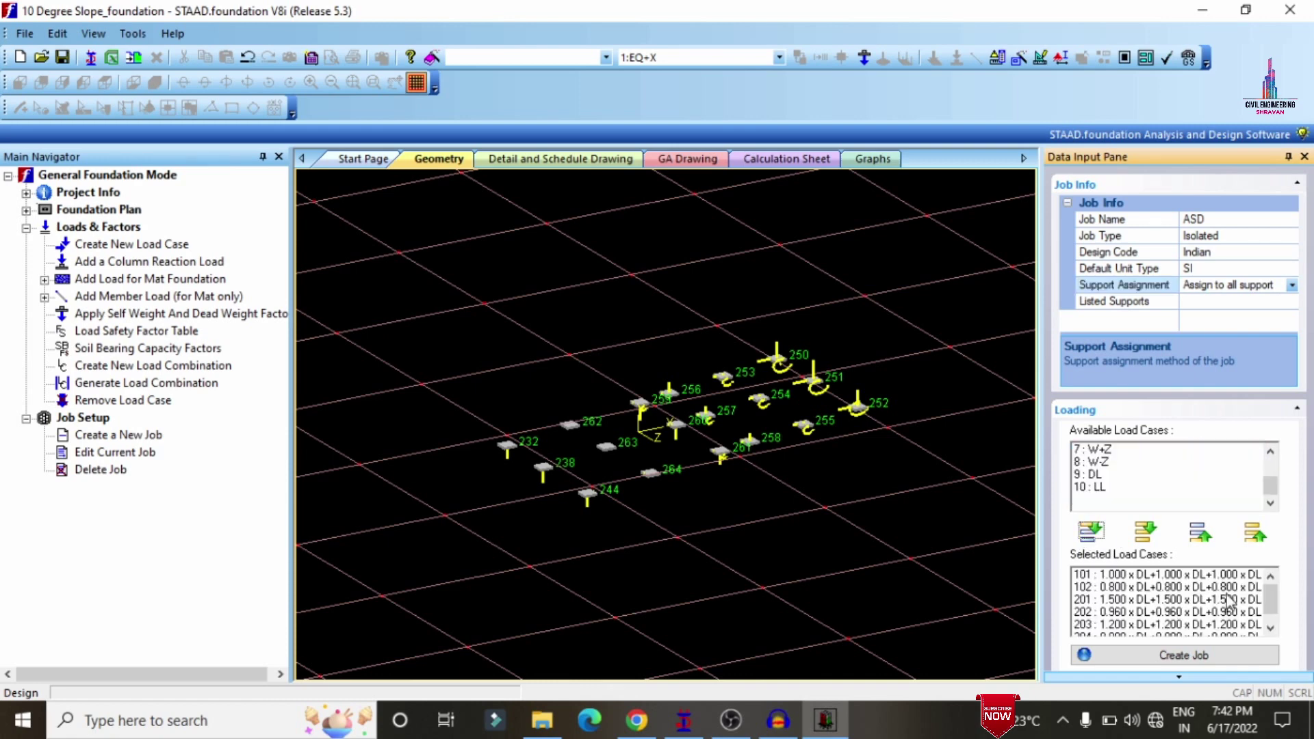
click(1191, 655)
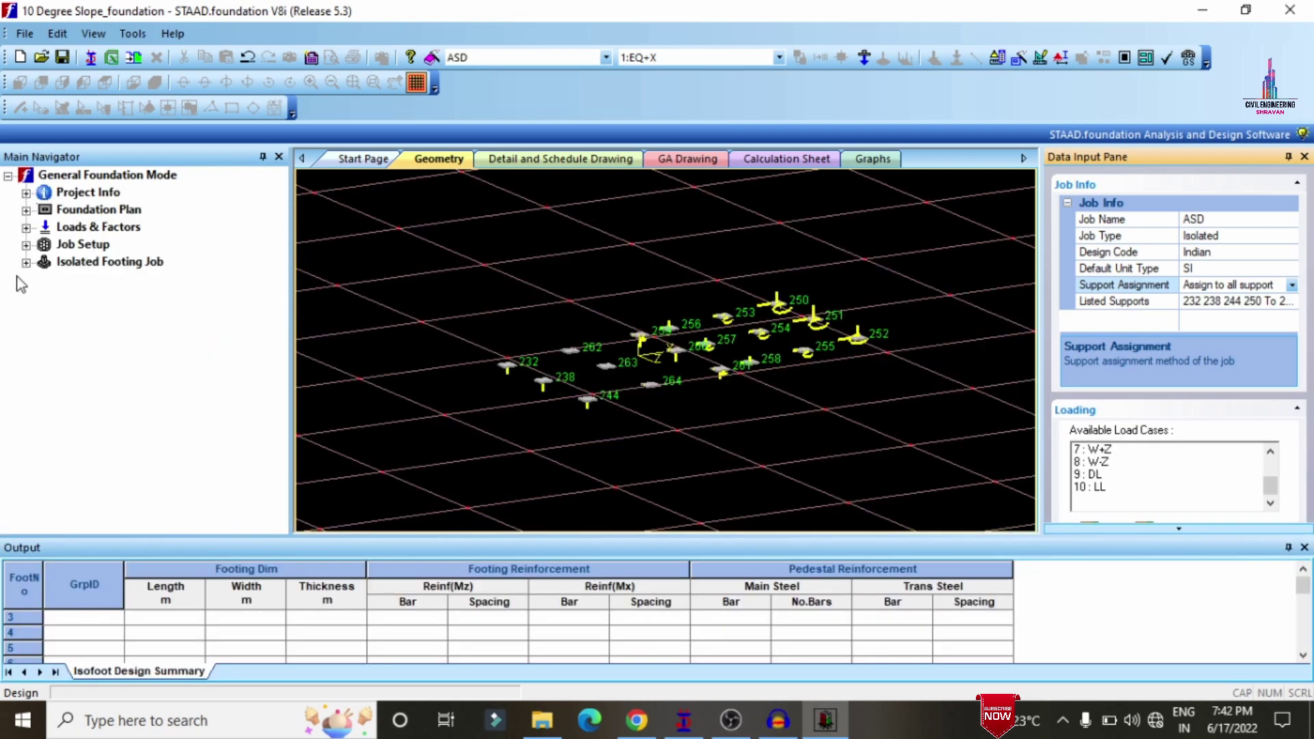
click(1305, 548)
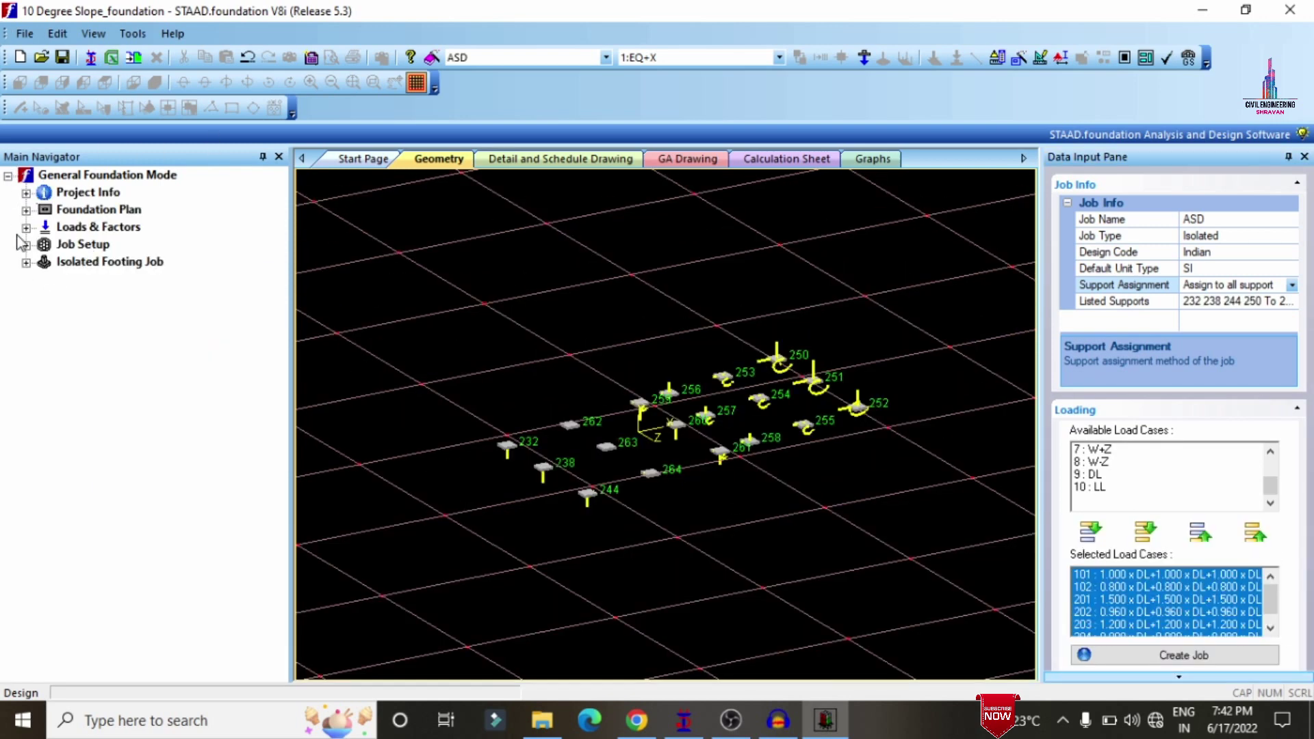
Step: Check the footing job's concrete and rebar parameters and edit the soil bearing capacity in the cover and soil parameters
click(26, 263)
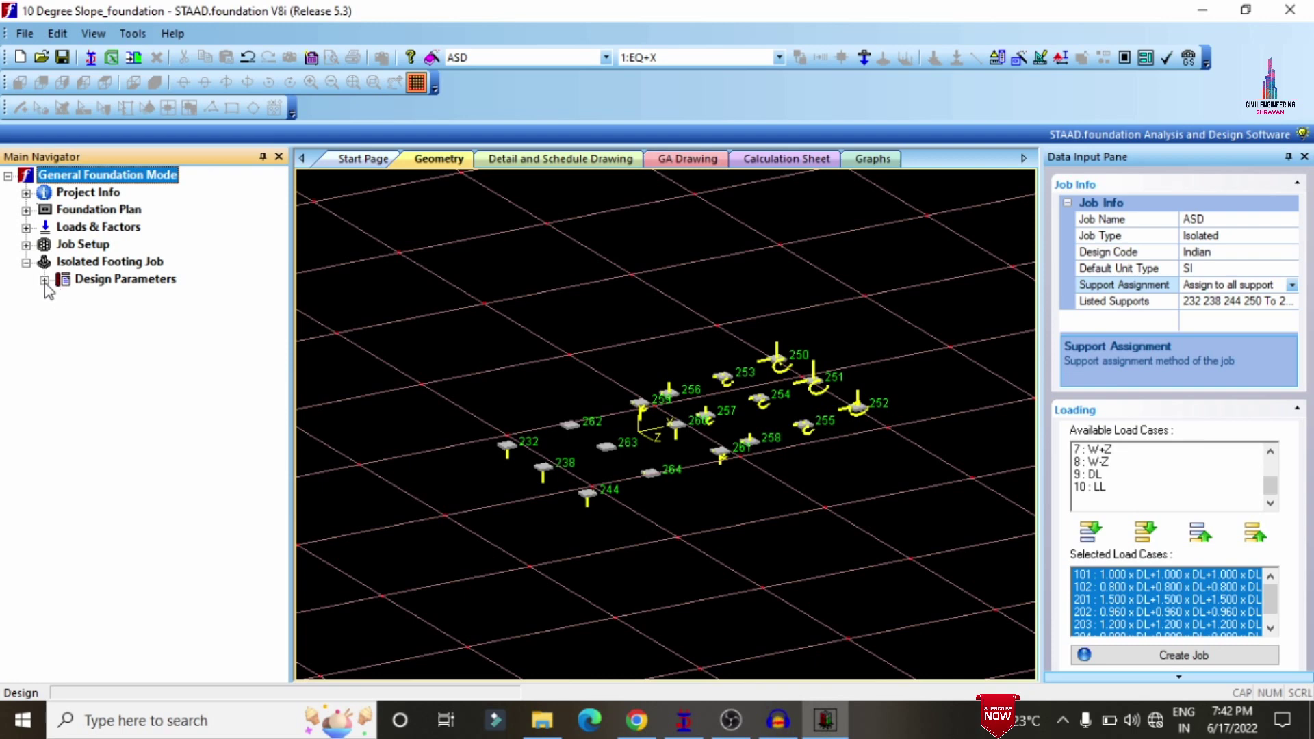
click(44, 281)
click(133, 297)
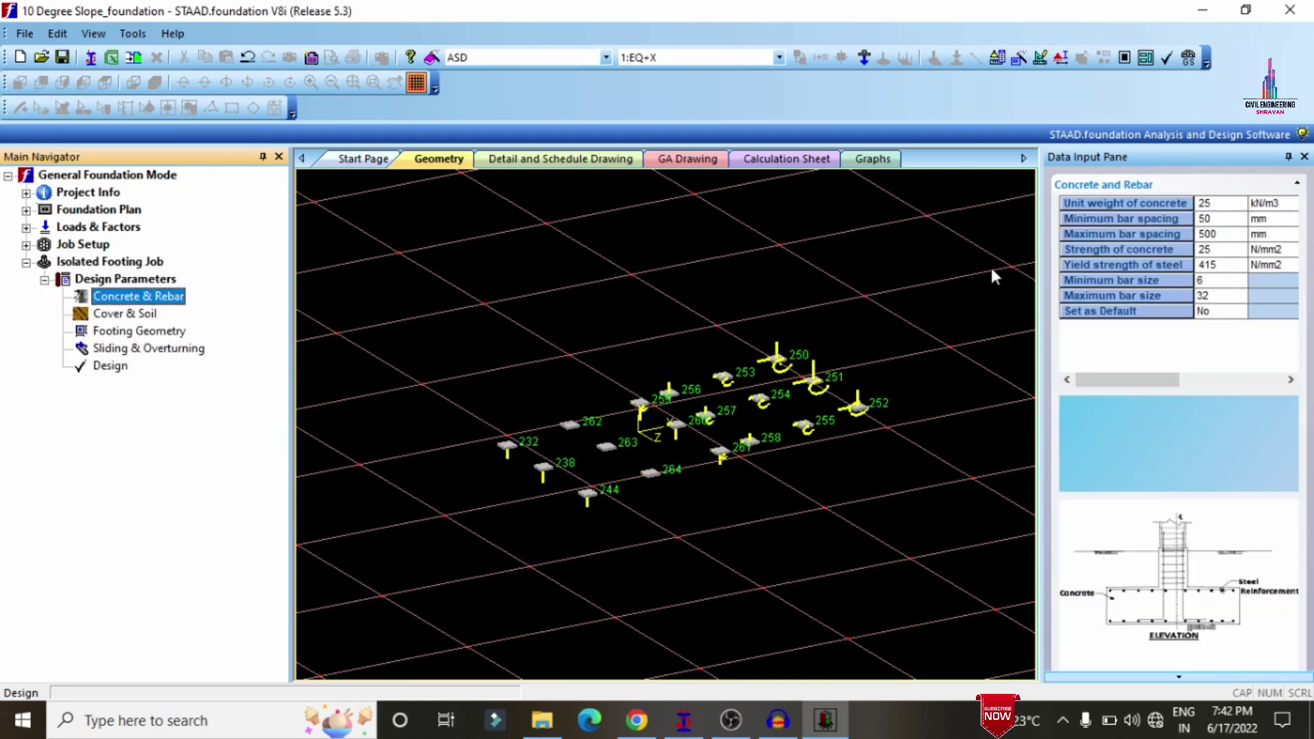
click(95, 313)
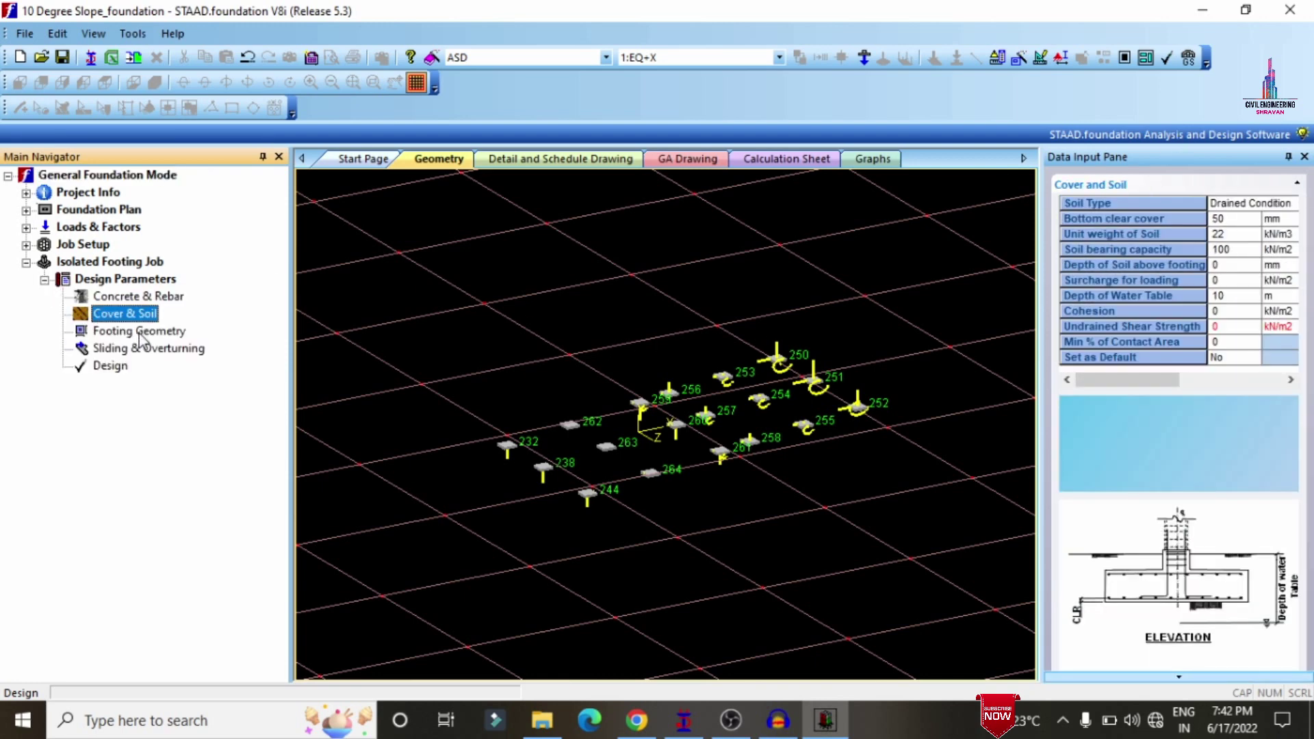
click(1245, 252)
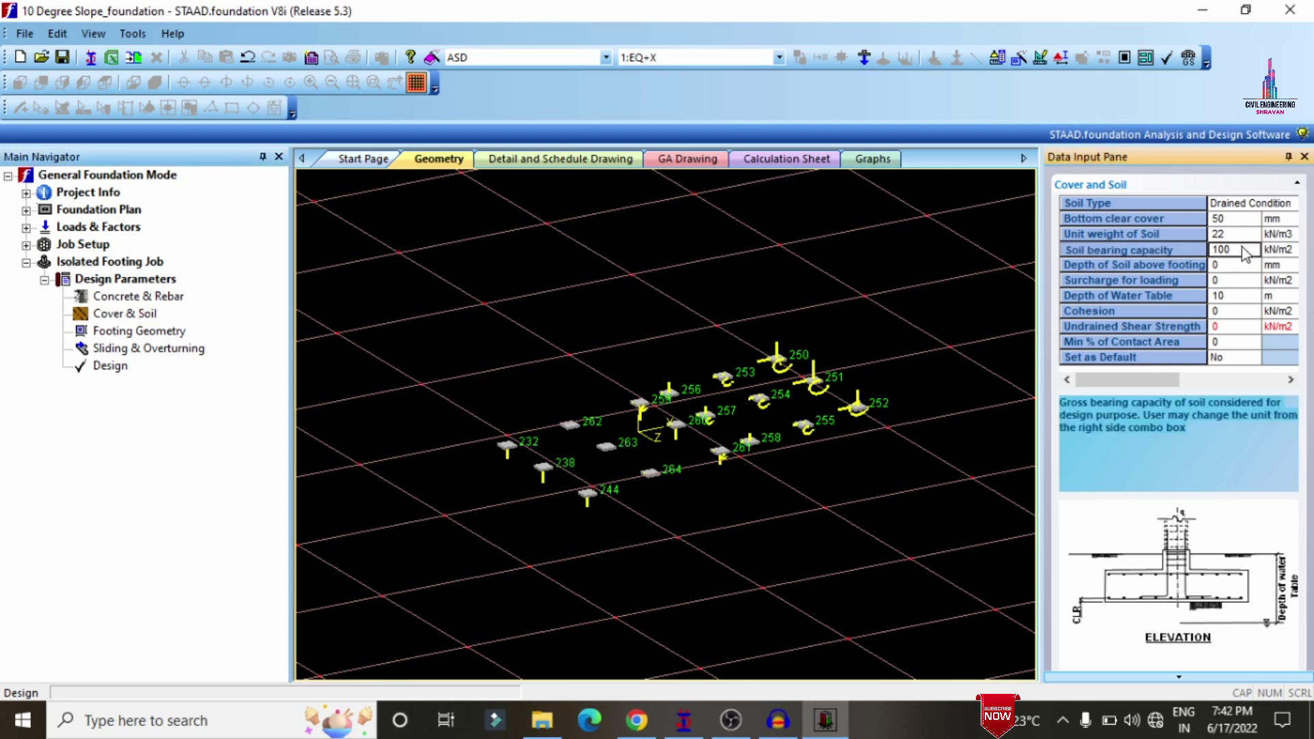
text(1)
Step: Check the sliding and overturning parameters and run the isolated footing design
click(145, 348)
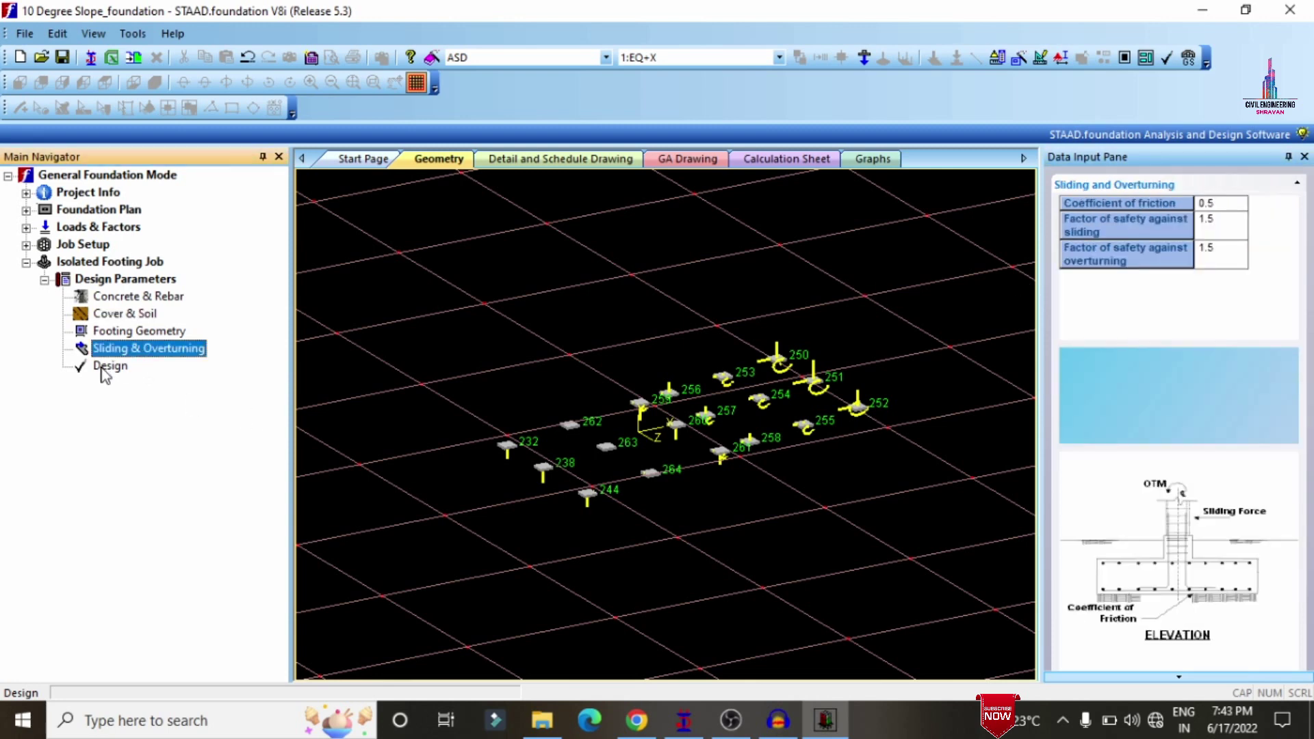
click(110, 367)
click(643, 399)
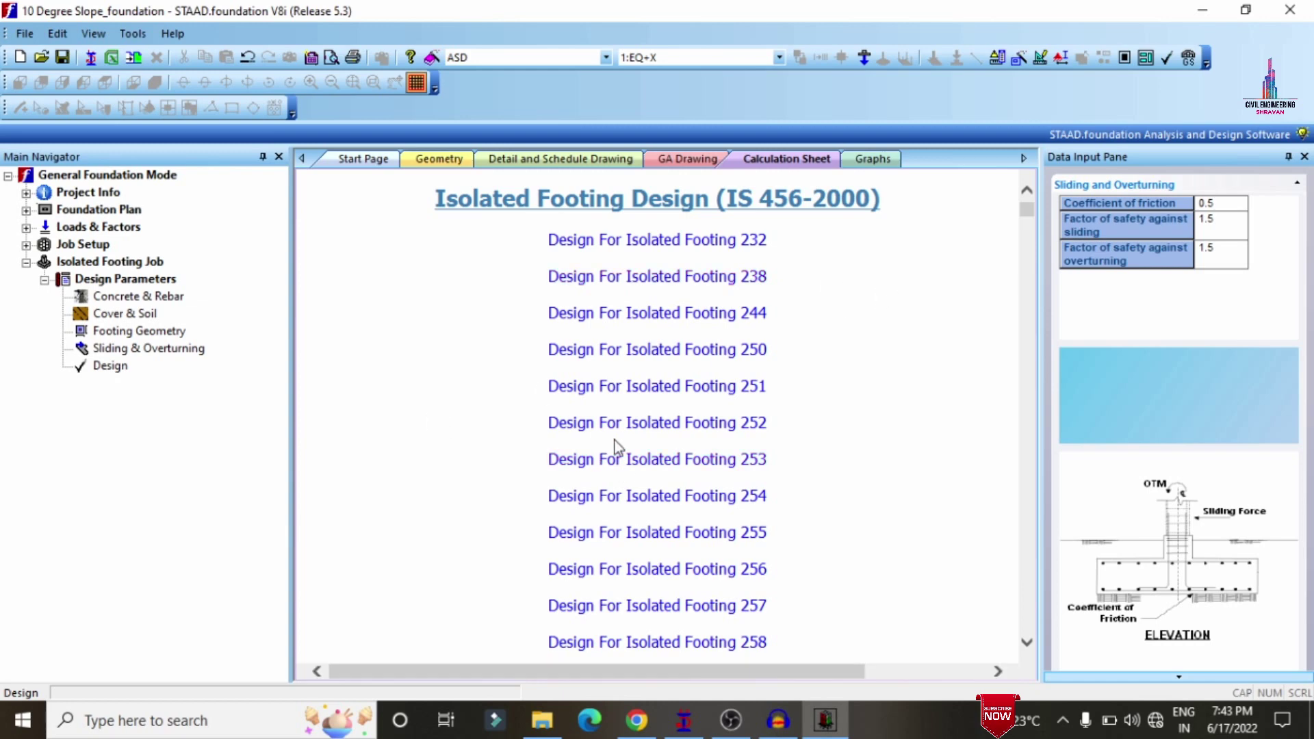
Step: Examine the calculation sheet of isolated footing 253, covering its dimensions, corner pressures and stability checks
click(711, 462)
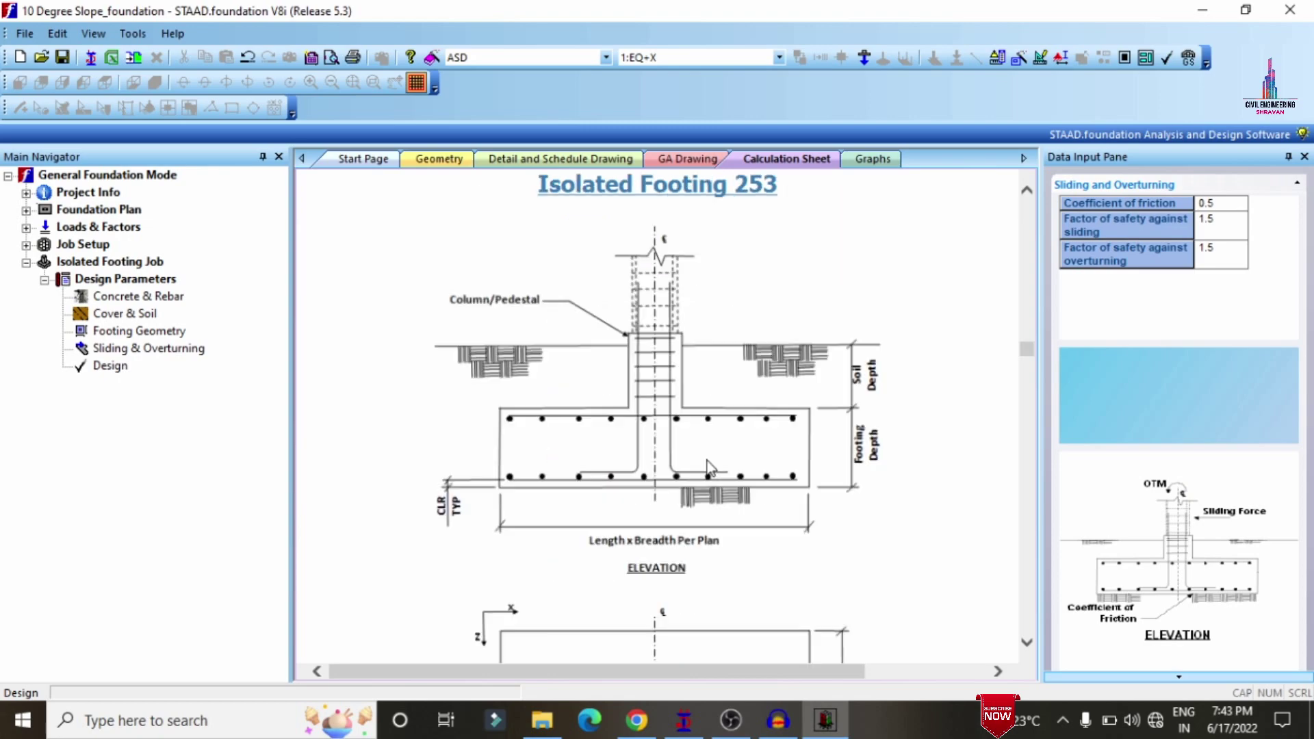
scroll(642, 471, down, 15)
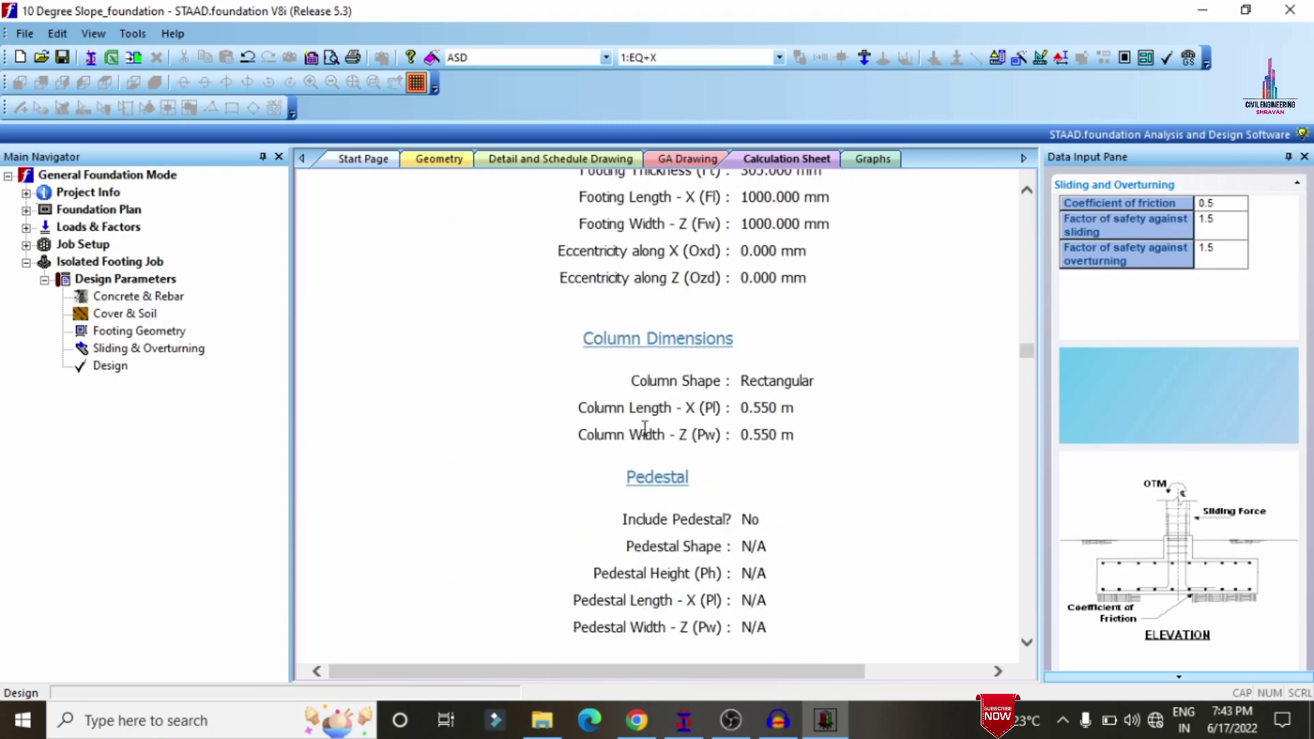
scroll(642, 432, down, 20)
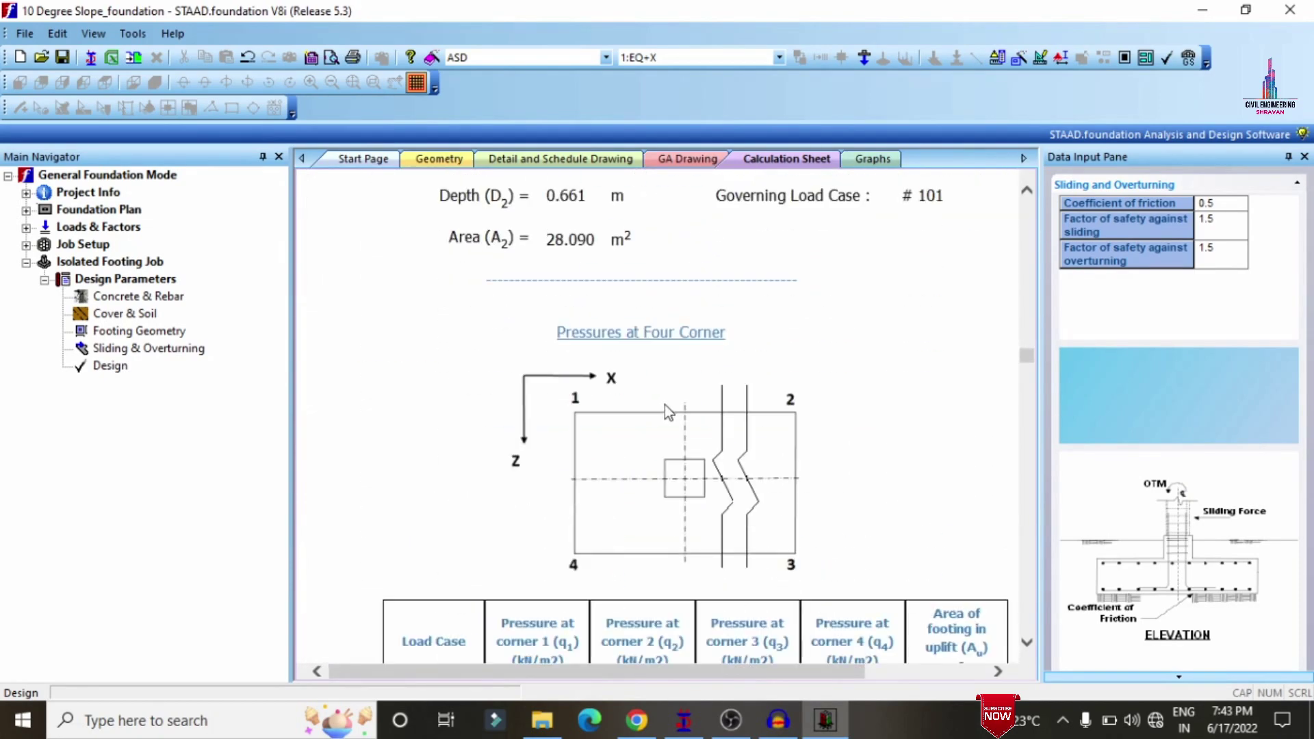
scroll(696, 377, down, 10)
Step: Examine the plan view in the detail drawing of footing 232
click(449, 160)
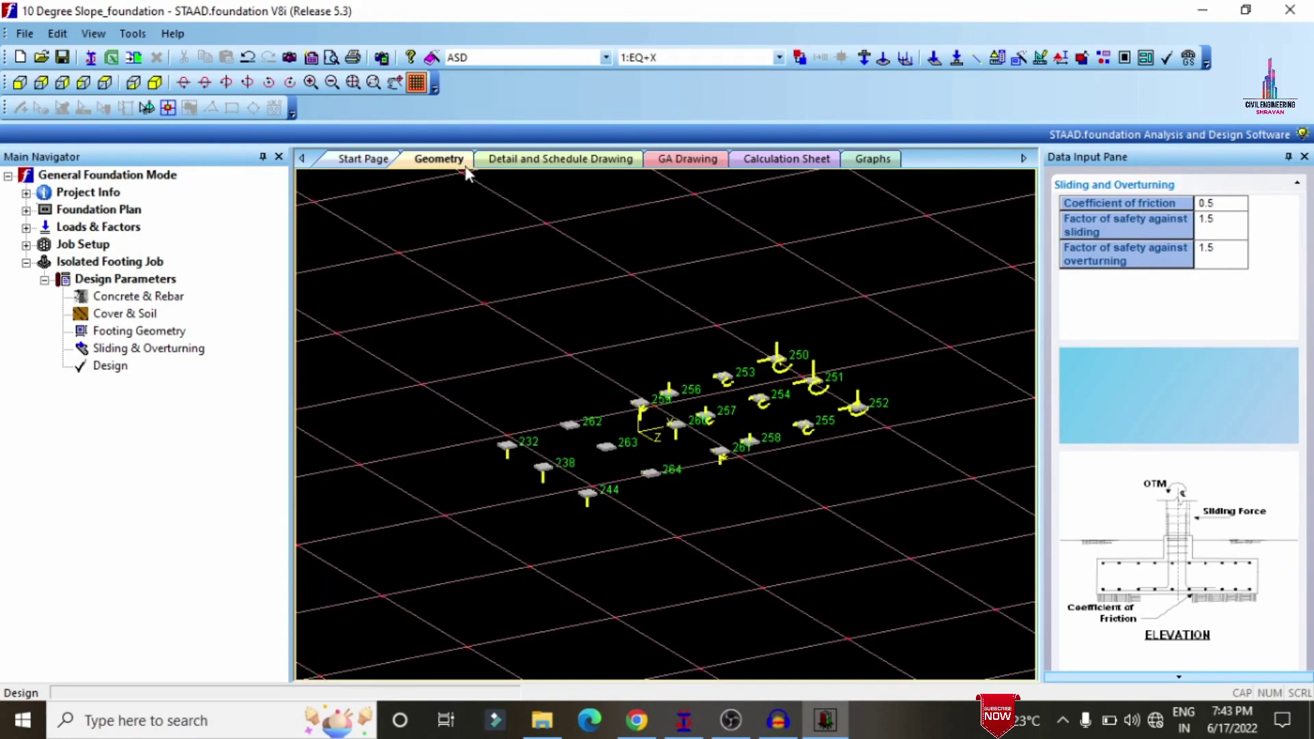
click(499, 159)
scroll(630, 277, down, 4)
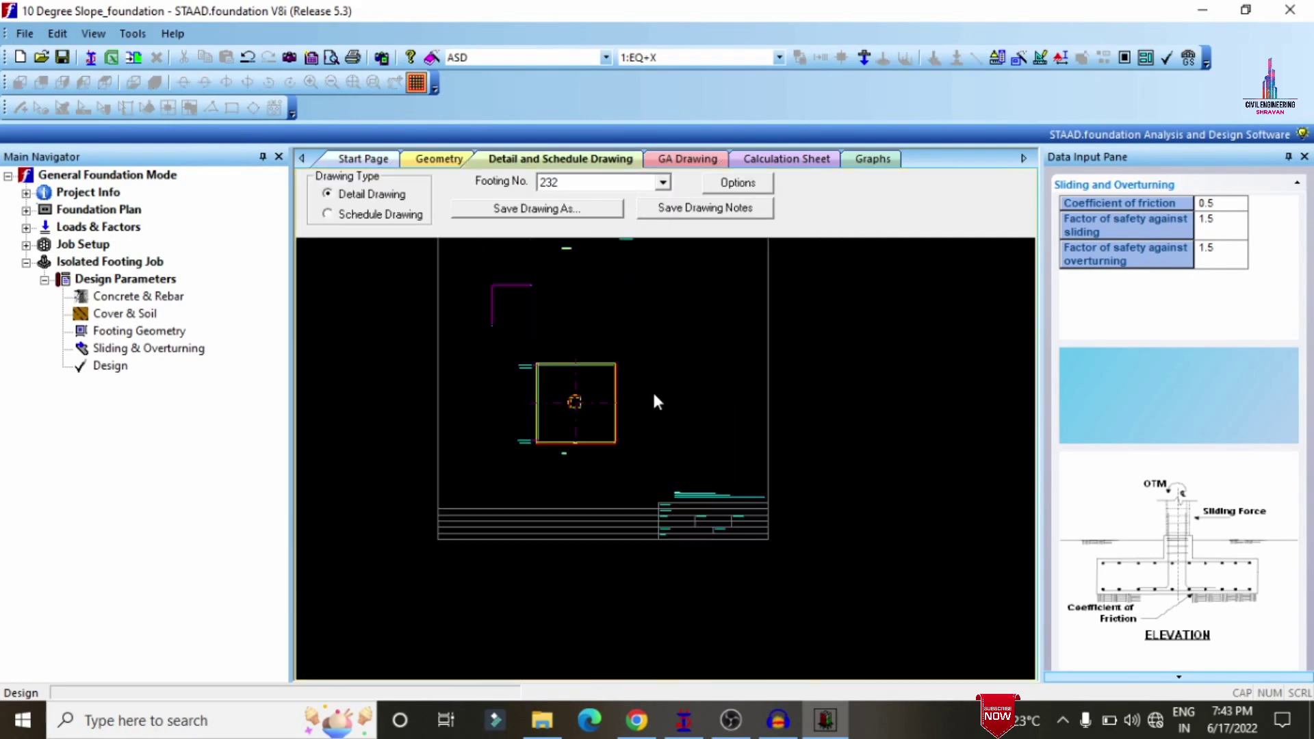
scroll(583, 269, up, 2)
scroll(581, 340, up, 3)
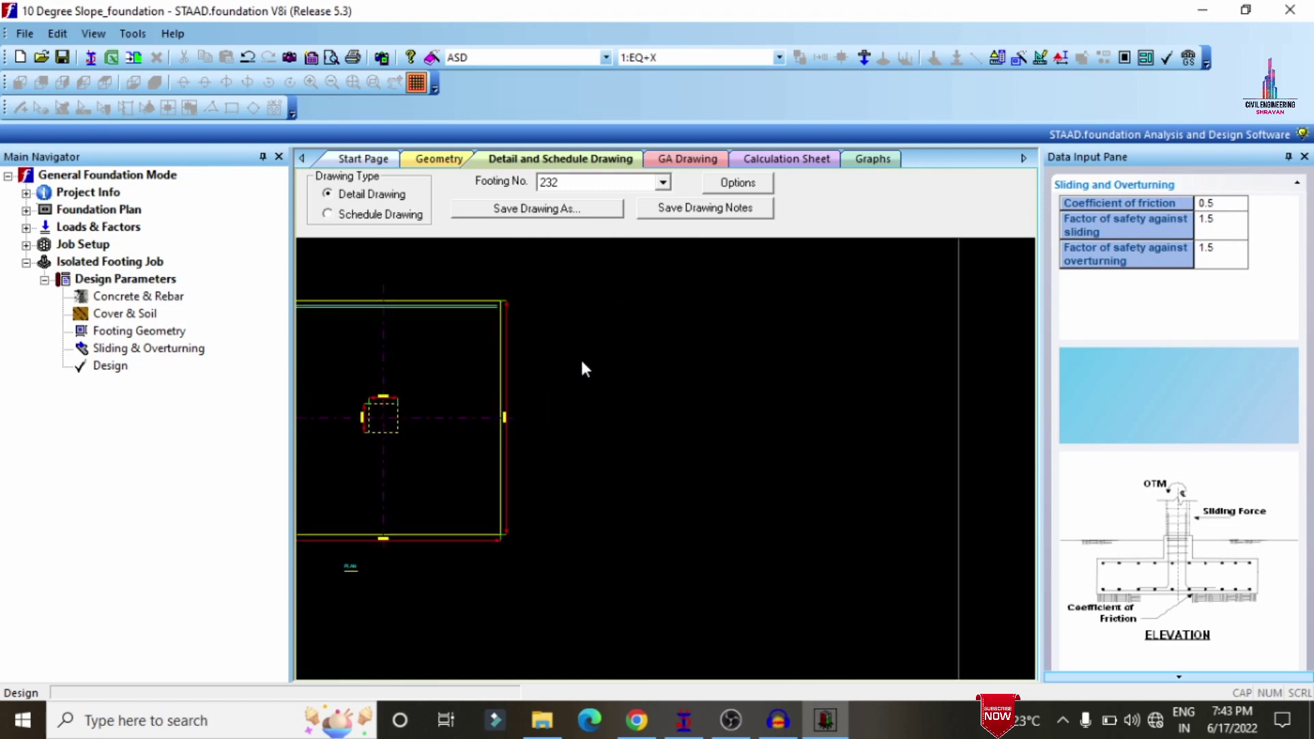
scroll(675, 441, down, 3)
Step: Examine the dimensions and reinforcement in the elevation detail of footing 232, and return to the calculation sheet
click(439, 159)
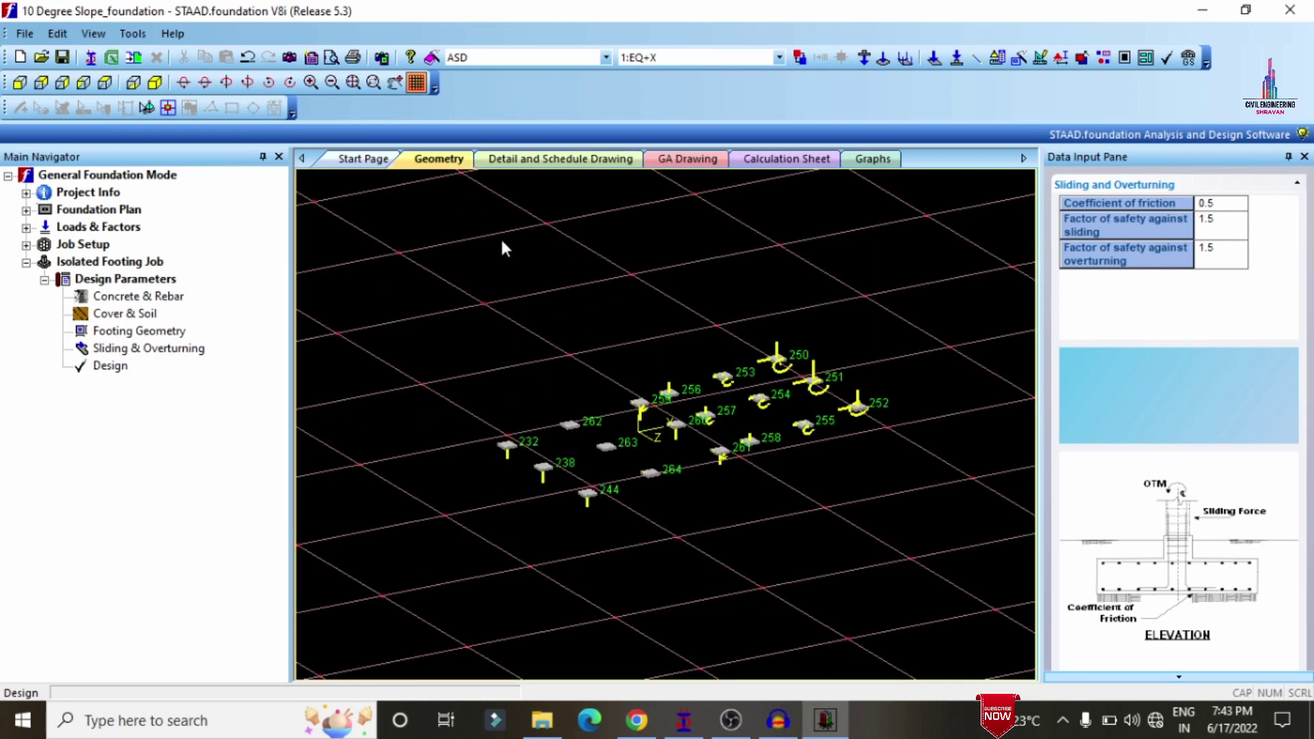
click(544, 165)
scroll(553, 249, up, 4)
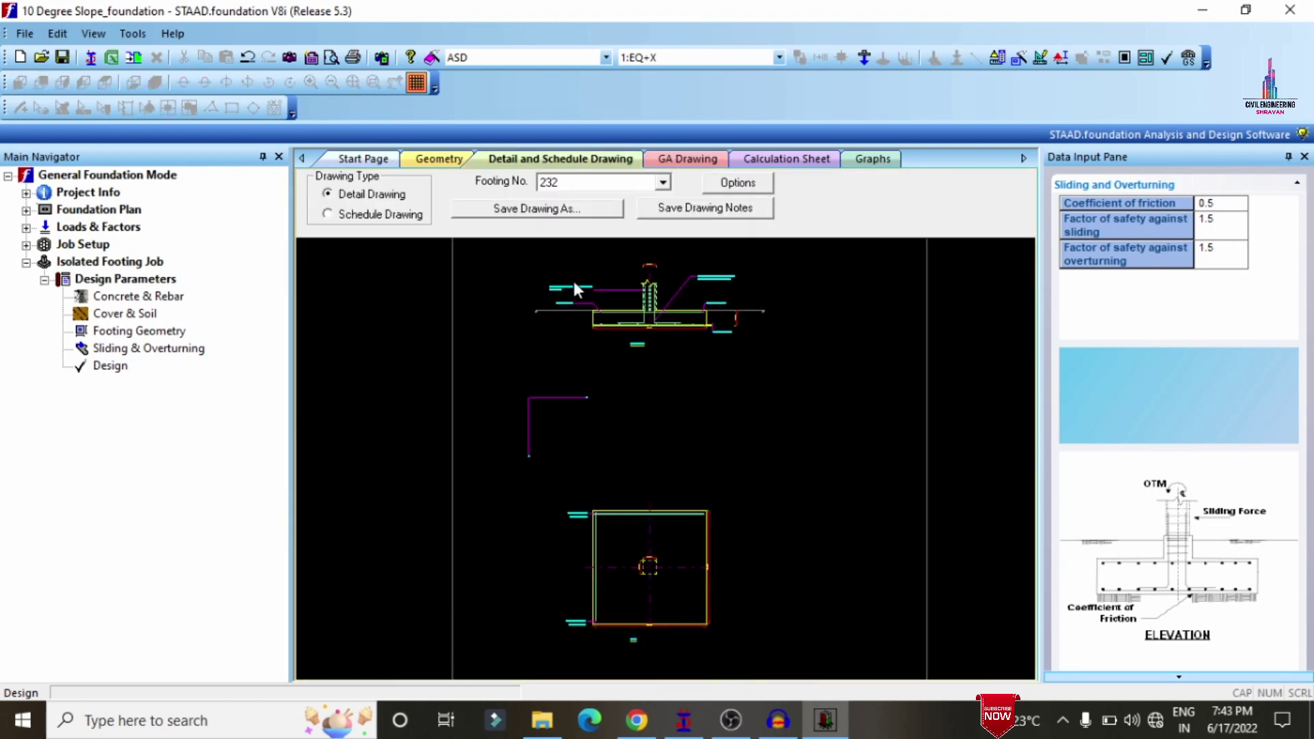
scroll(1005, 294, up, 2)
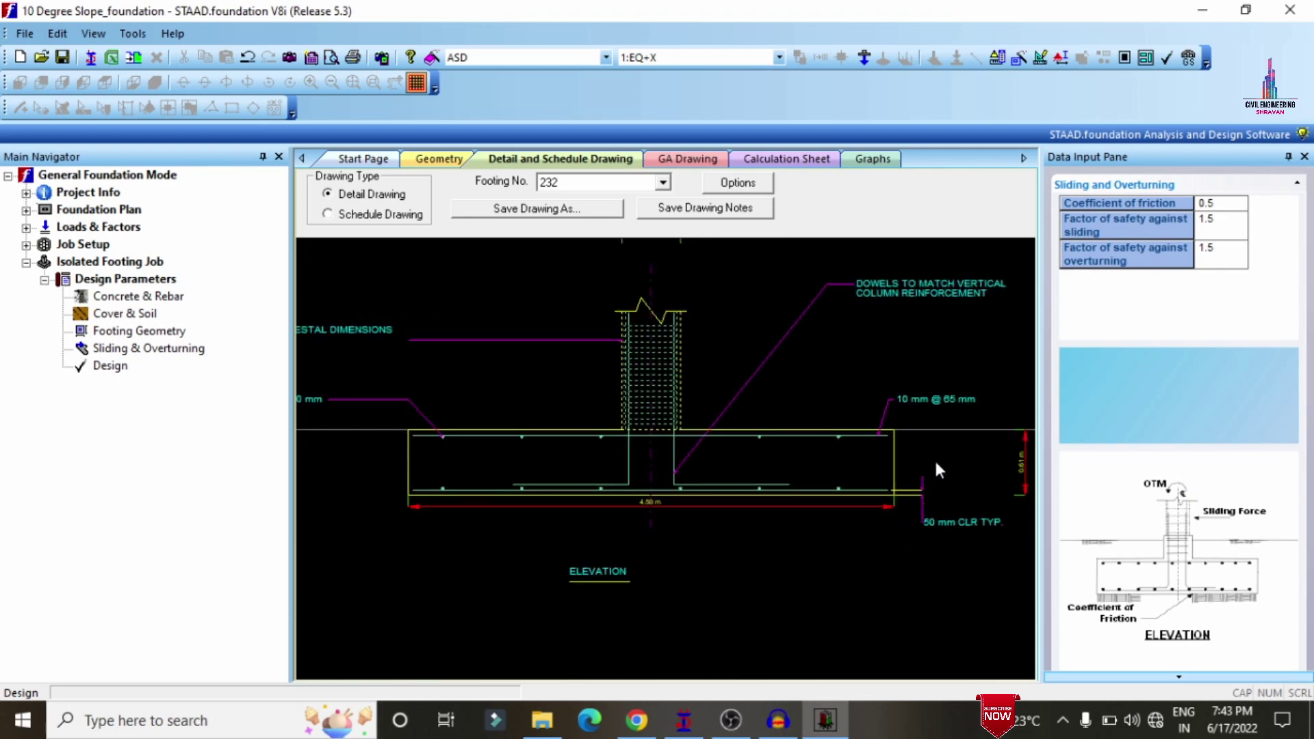
scroll(908, 411, down, 1)
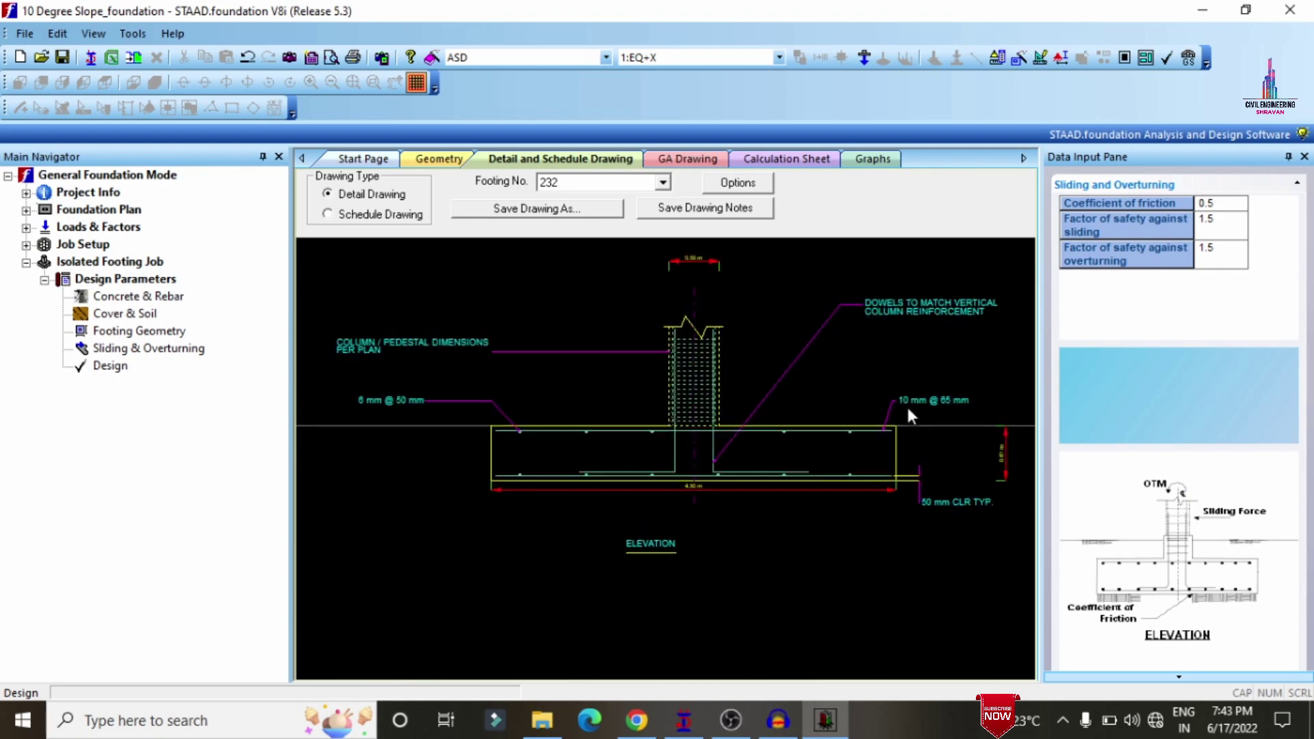
scroll(909, 411, up, 1)
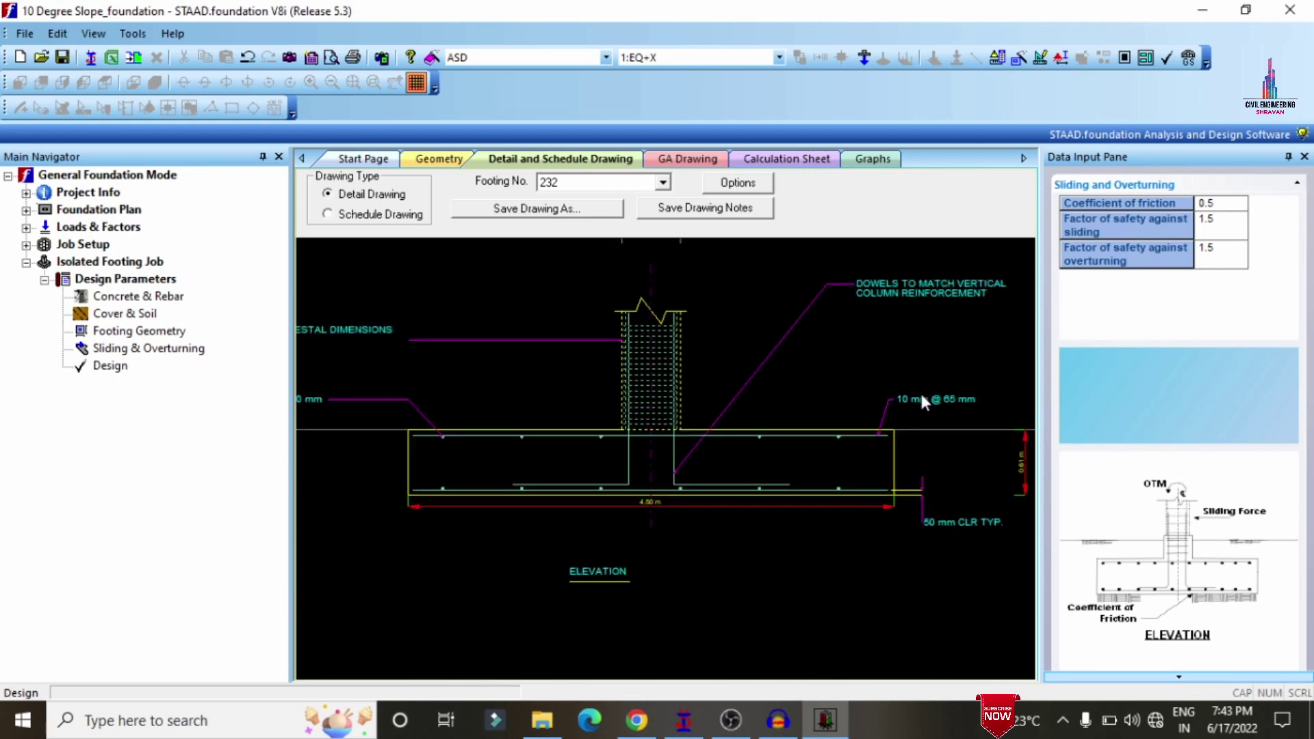
click(702, 162)
click(827, 161)
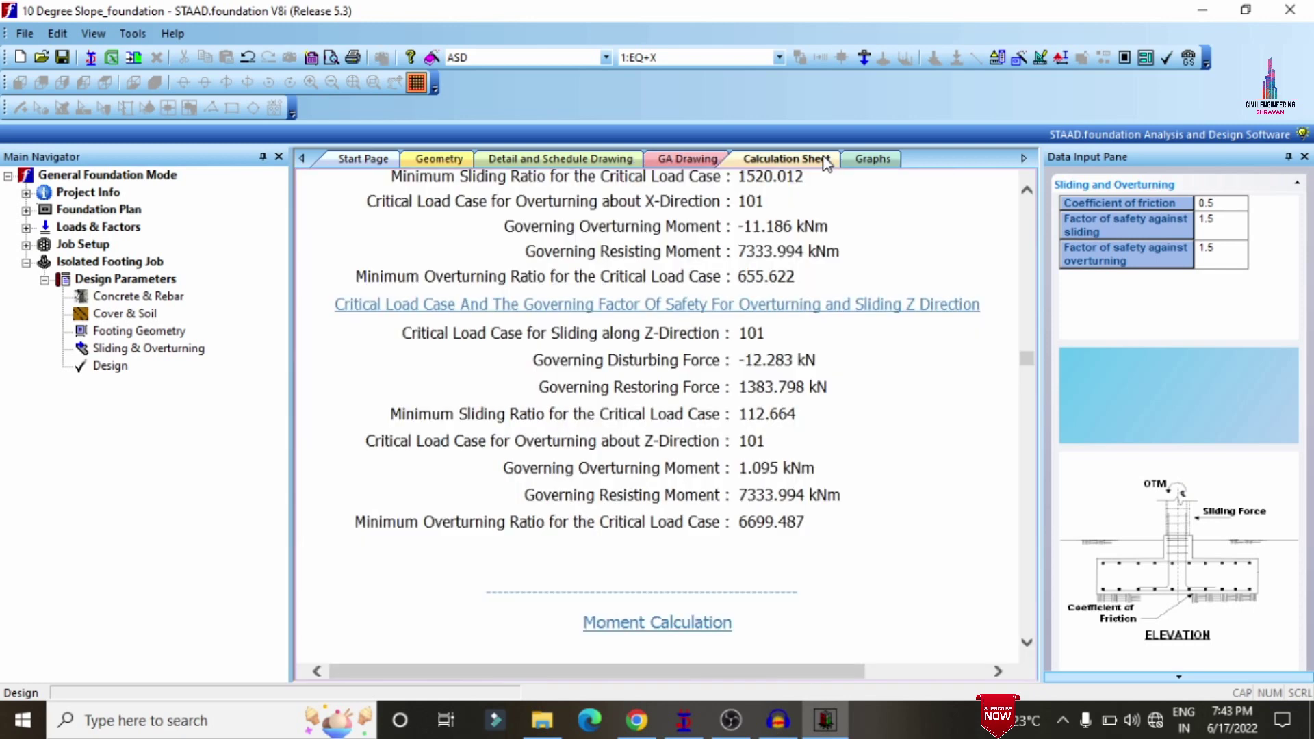
Step: Switch back to STAAD.Pro and inspect the rendered 3D building model from several angles
click(1202, 10)
click(1129, 204)
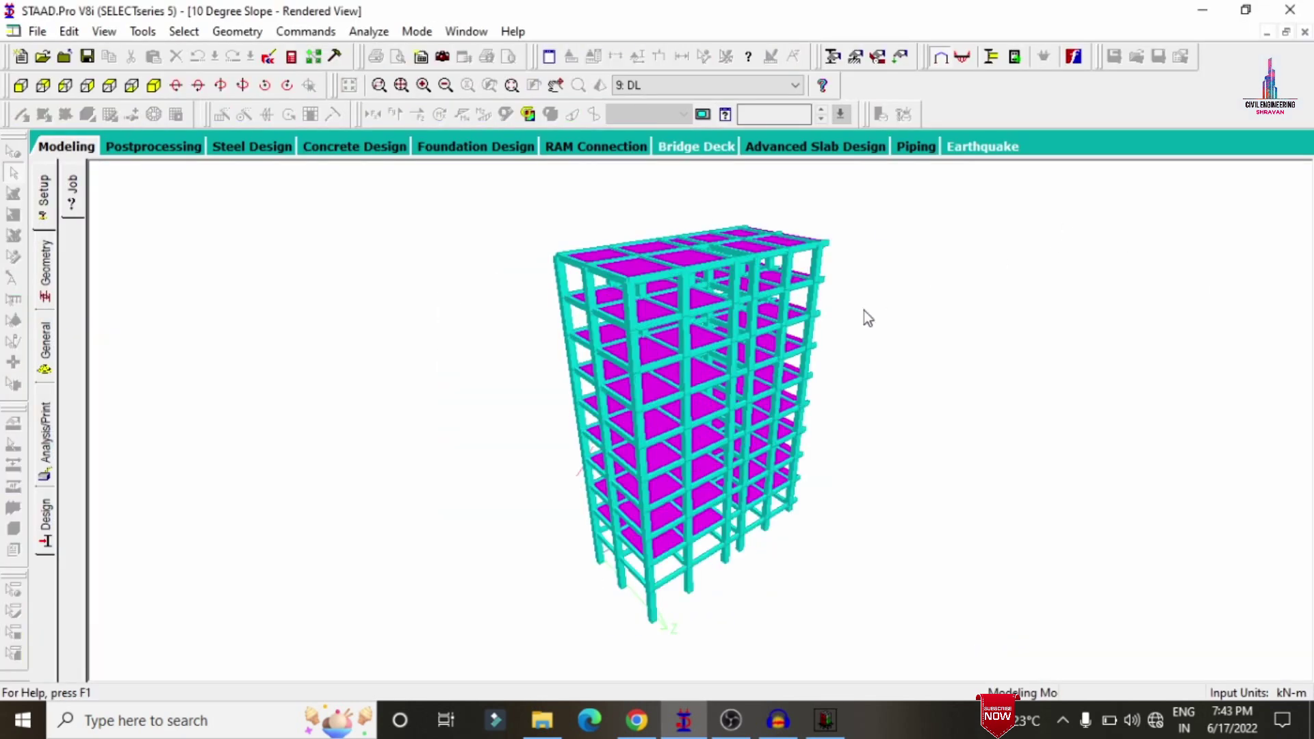
drag(757, 537, 469, 358)
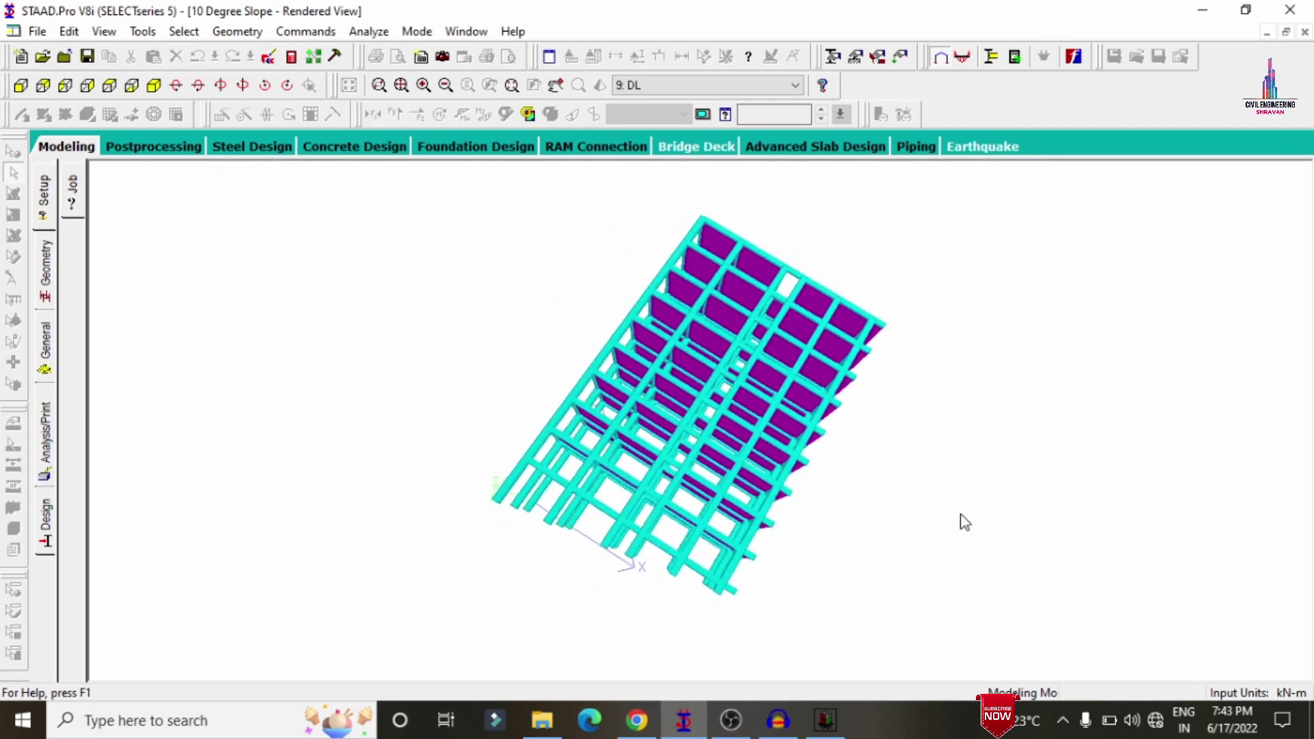
drag(965, 522, 998, 464)
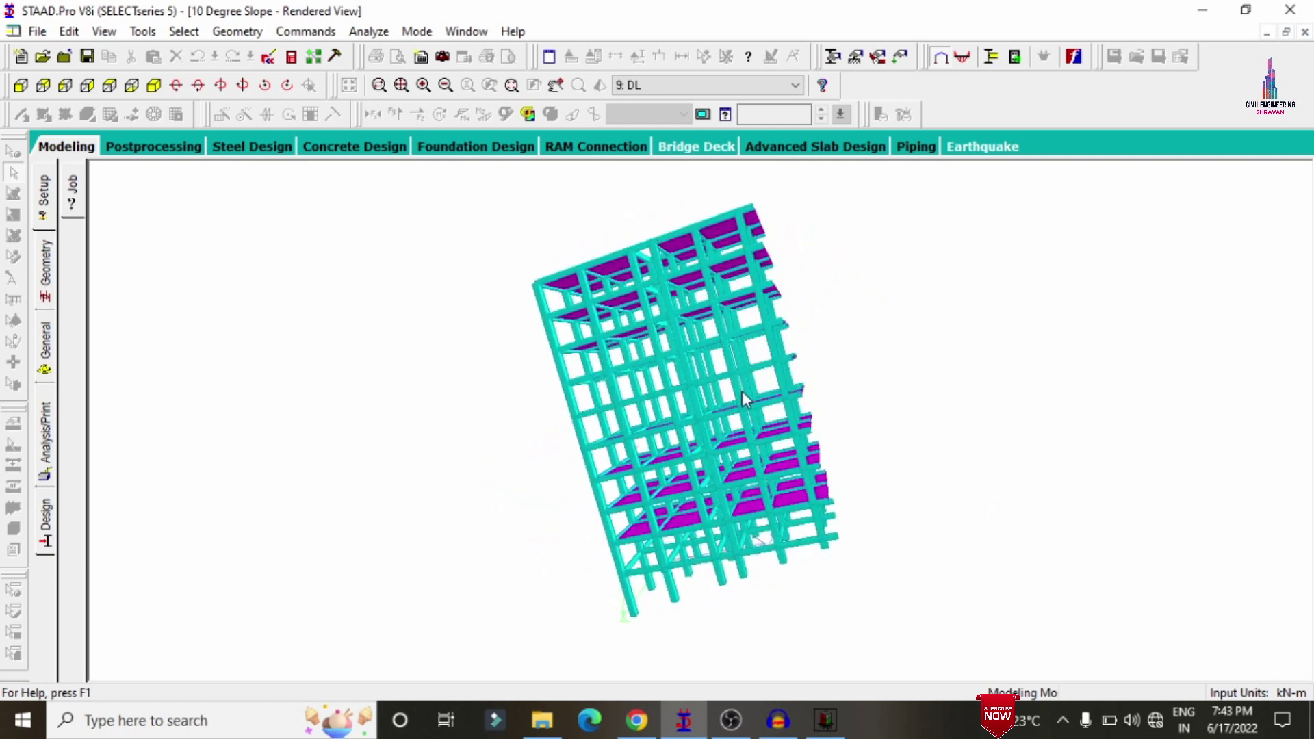
drag(744, 395, 950, 385)
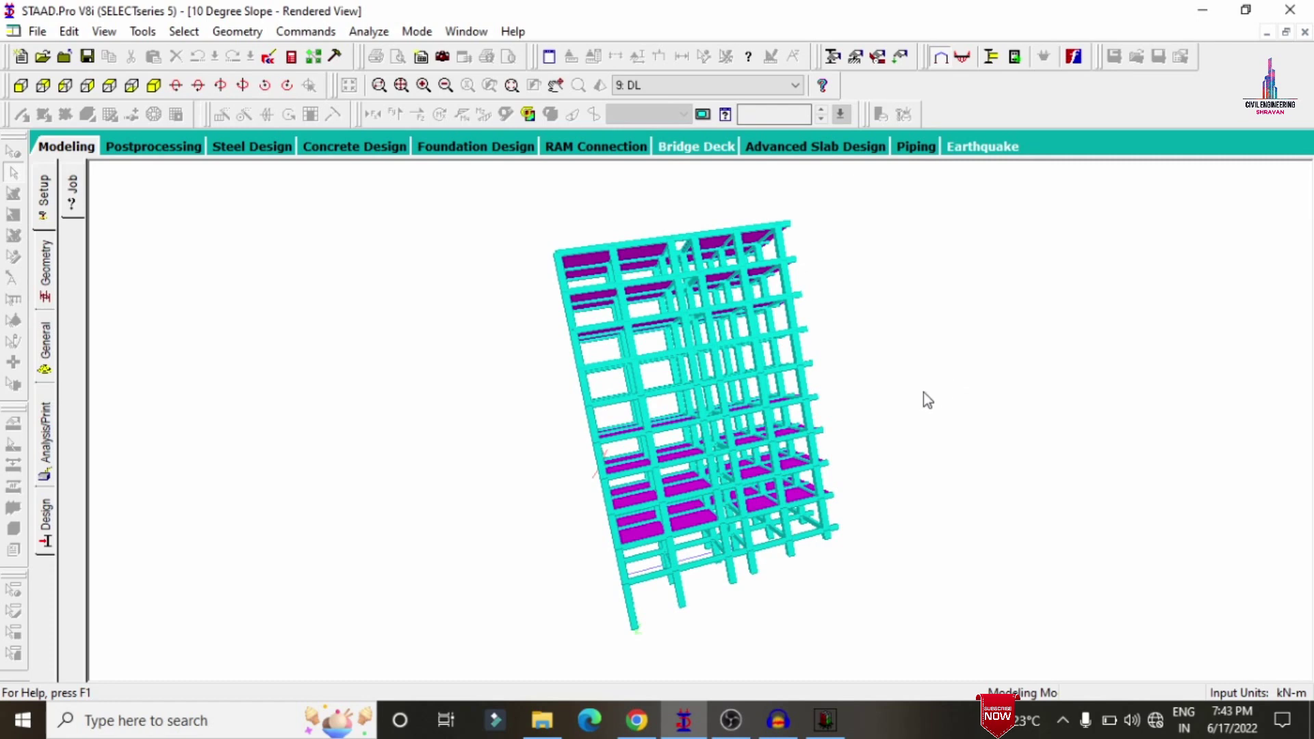